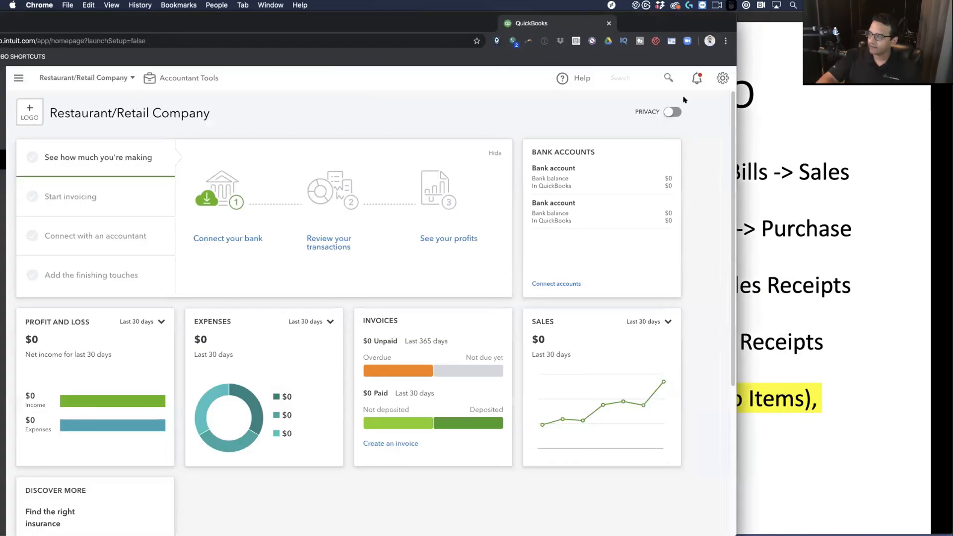
Arrange the windows so the 'To Inventory or Not to Inventory in QBO' slide shows beside Chrome
left_click(36, 79)
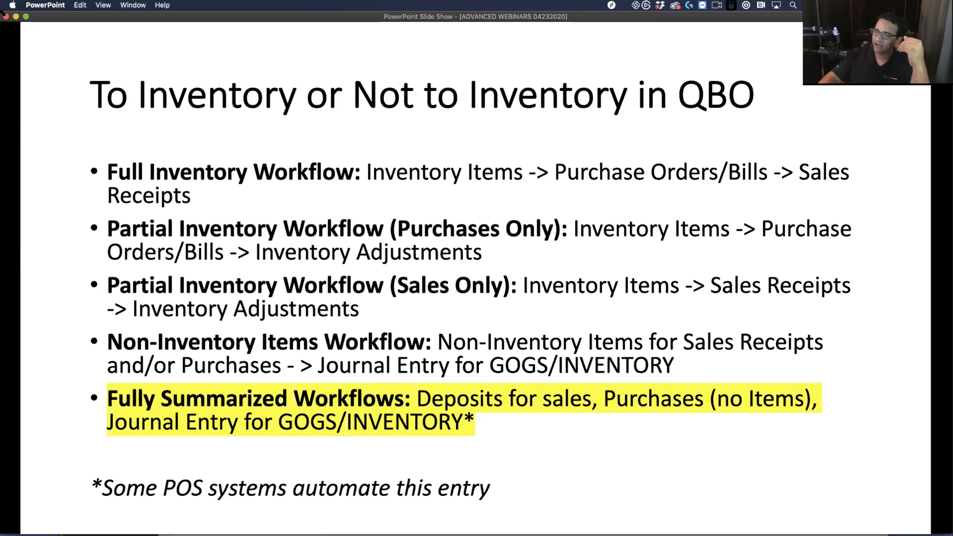
left_click_drag(4, 12, 16, 13)
left_click_drag(483, 17, 377, 17)
key("super+Tab")
left_click_drag(85, 15, 113, 15)
From Products and Services, start a new item with inventory tracking turned on and type Inventory
key("super+Tab")
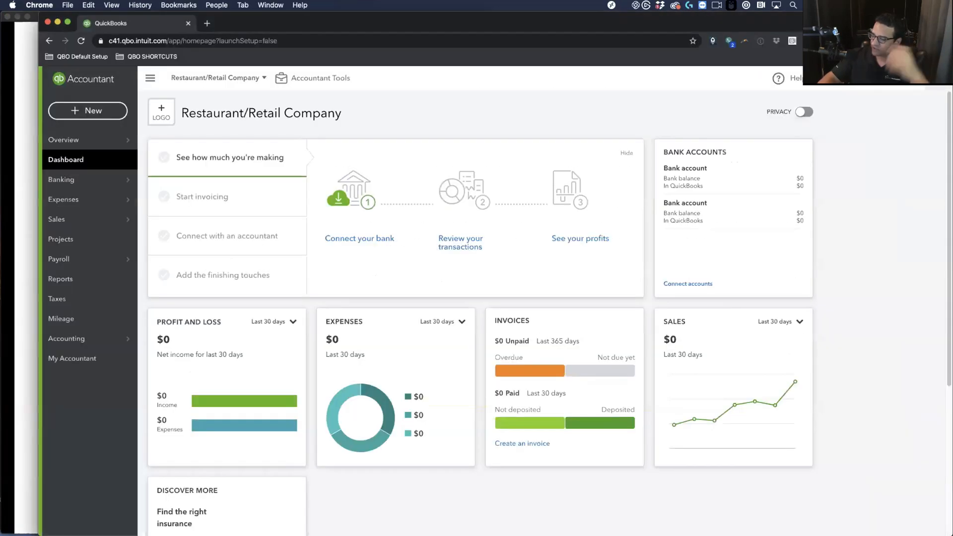
left_click(150, 78)
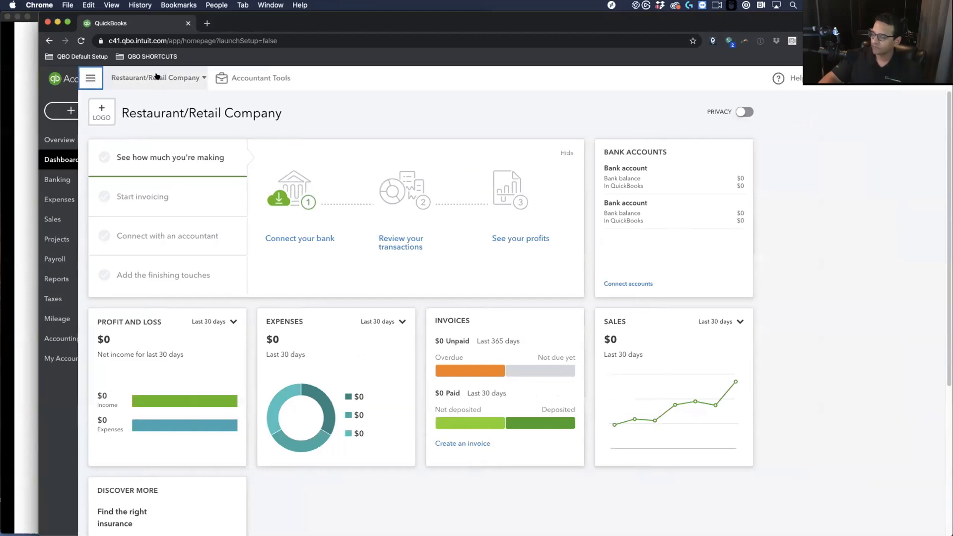
left_click(51, 78)
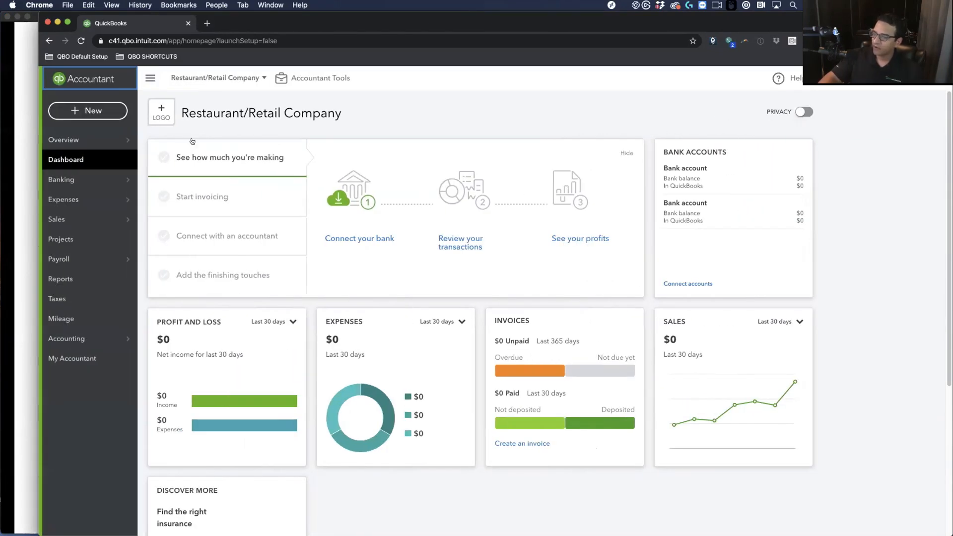
mouse_move(79, 219)
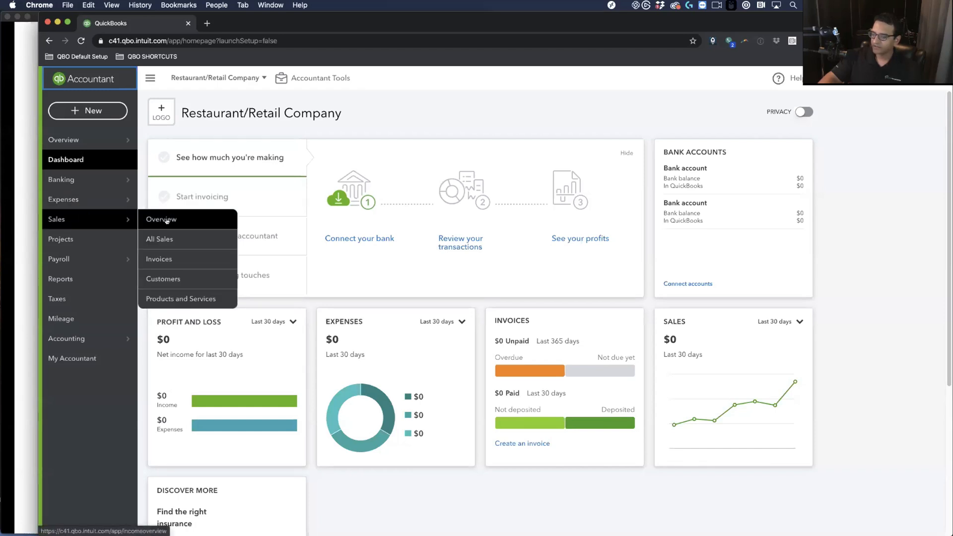
left_click(181, 298)
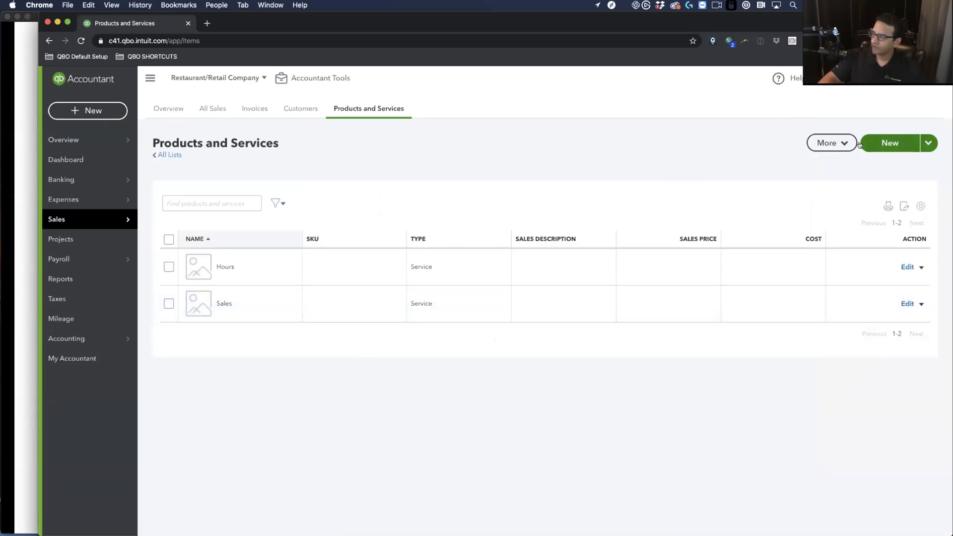
left_click(878, 142)
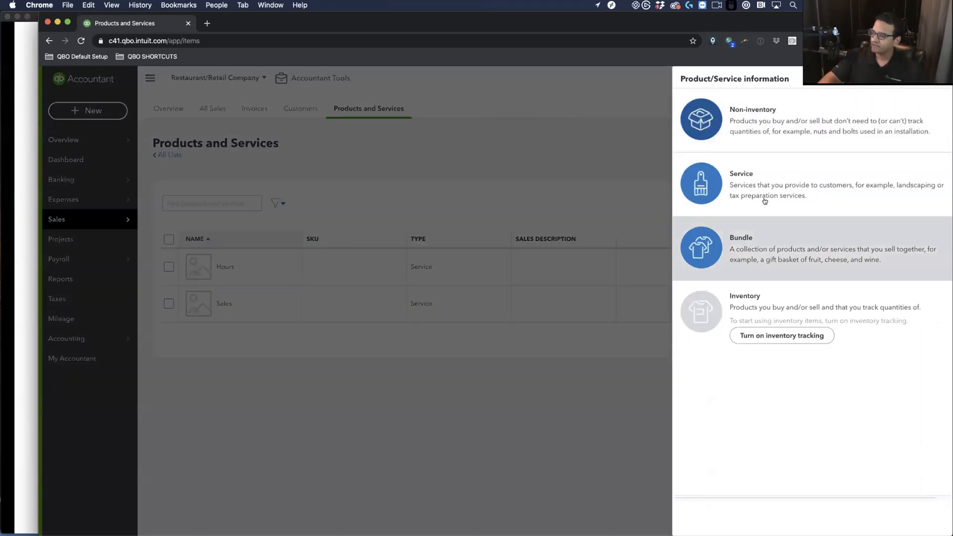
left_click(767, 341)
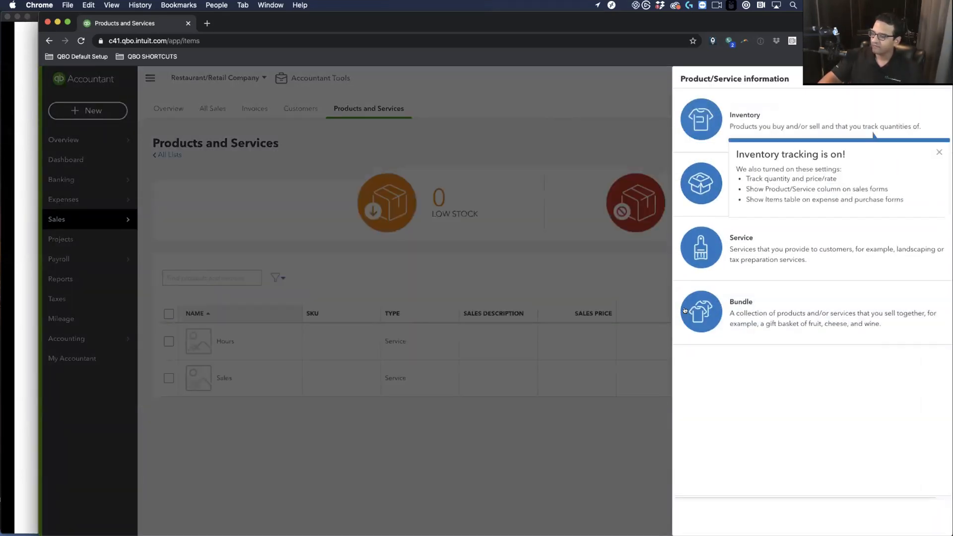
left_click(938, 151)
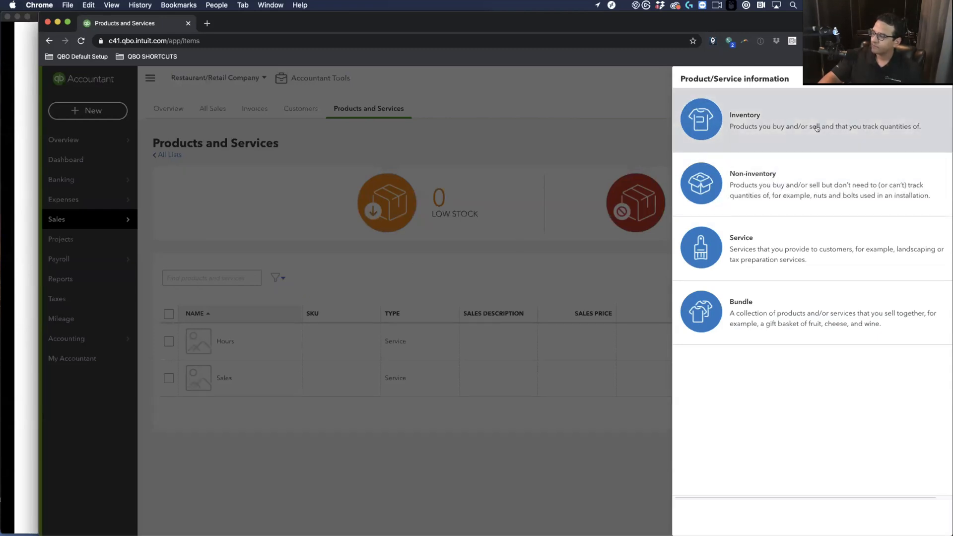
left_click(815, 127)
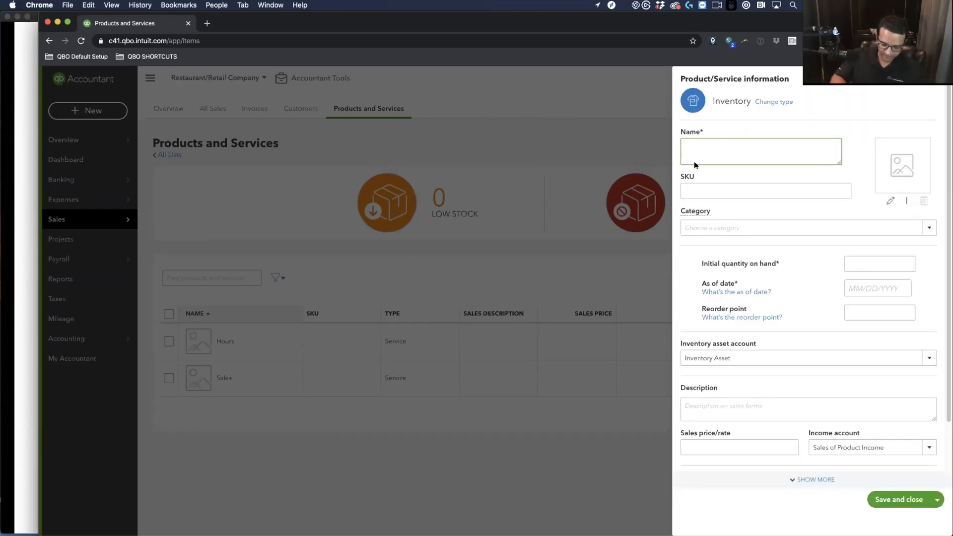
Name the item Blue Shirt, with sales price 20 and initial quantity 0 as of 04/01/2020
type("Blue Shirt")
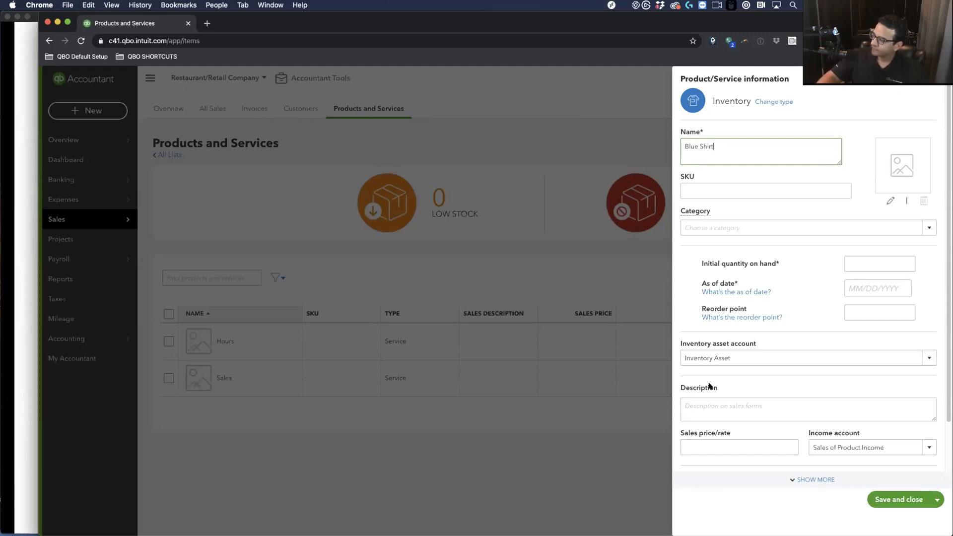
left_click(704, 448)
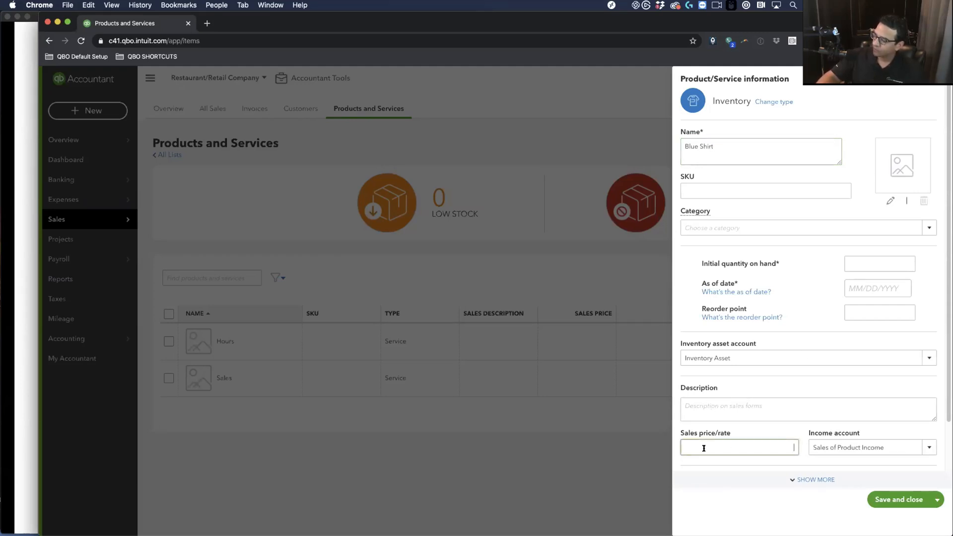
type("20")
key("Tab")
left_click(868, 261)
type("0")
key("Tab")
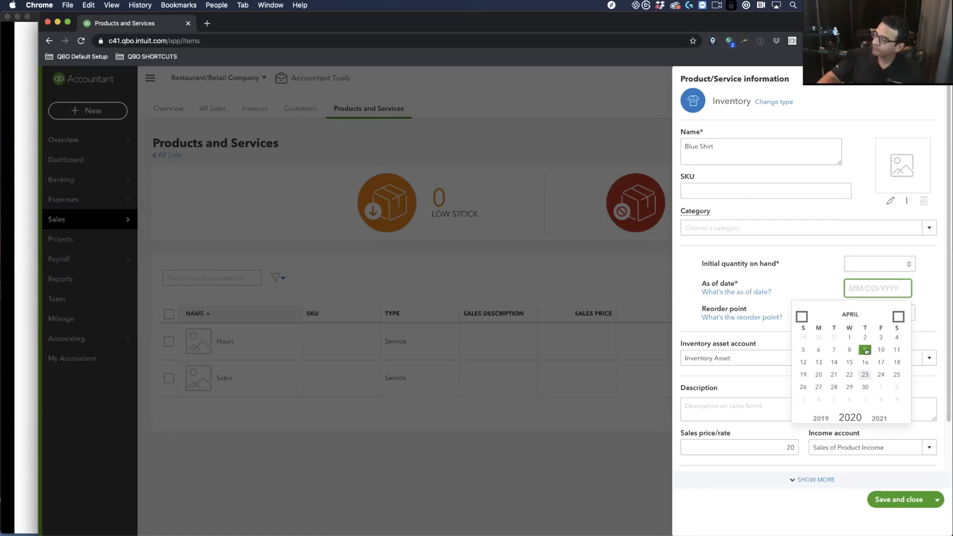
left_click(849, 338)
Set the Blue Shirt reorder point to 100 and cost to 10, then save it
left_click(868, 308)
type("100")
key("Tab")
scroll(853, 332, "down", 1)
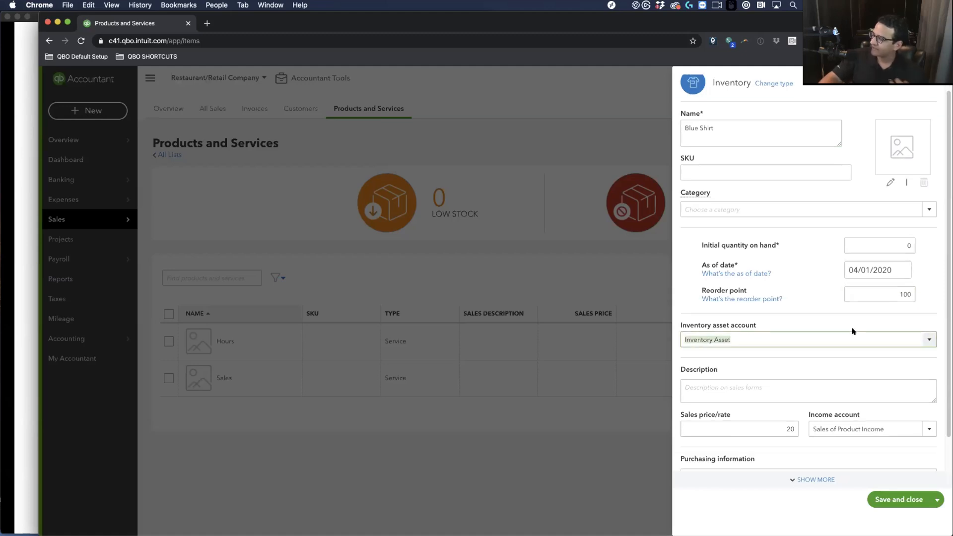
scroll(751, 348, "down", 2)
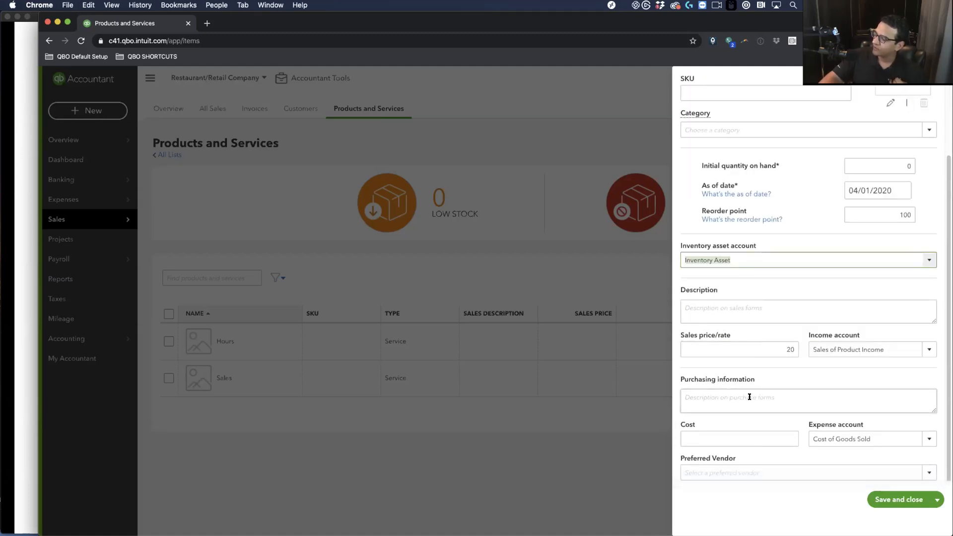
left_click(710, 439)
type("10")
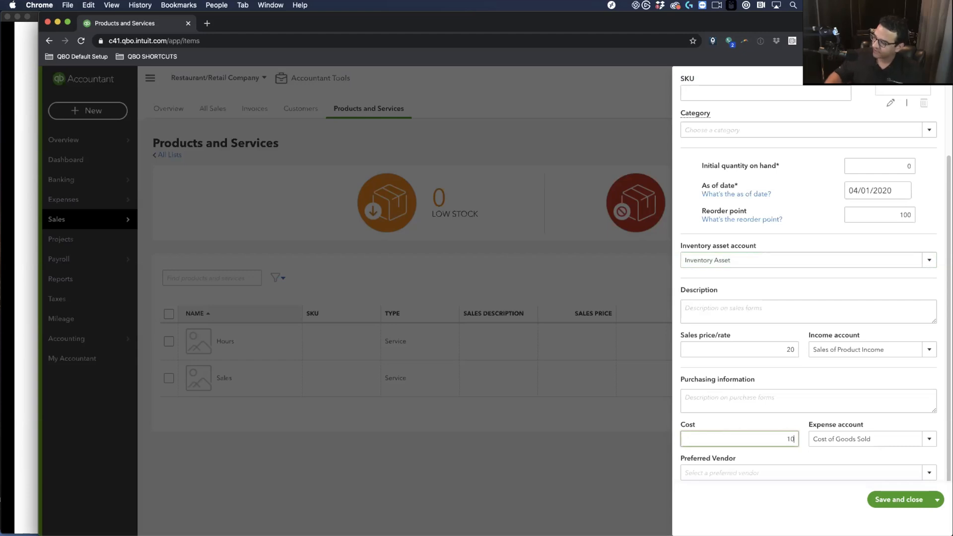
key("Tab")
left_click(899, 499)
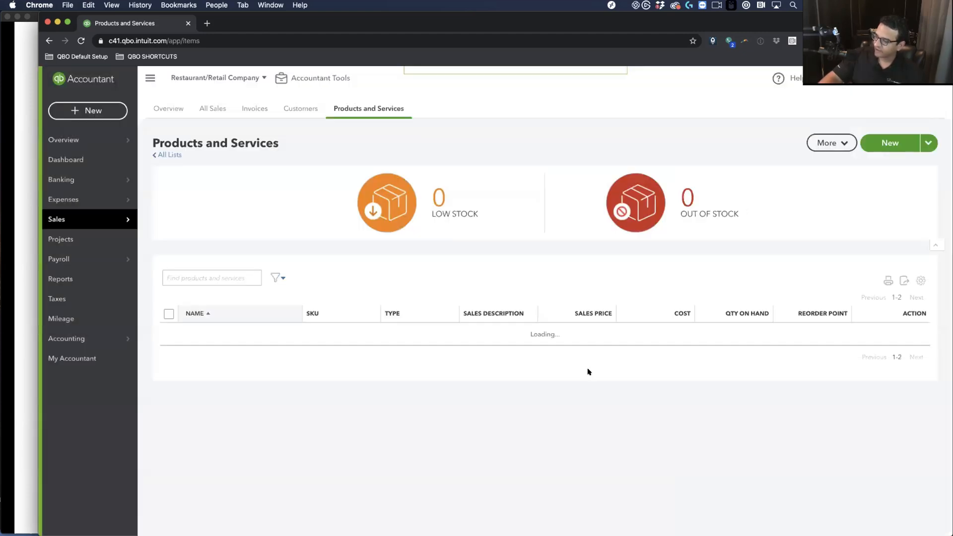
Duplicate the Blue Shirt item and rename the copy to Red Shirt
left_click(921, 341)
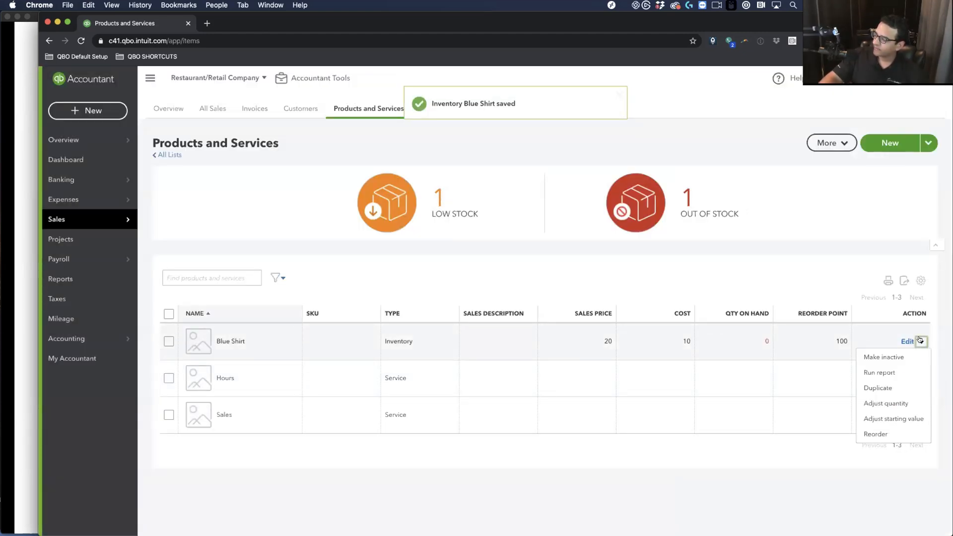
left_click(881, 388)
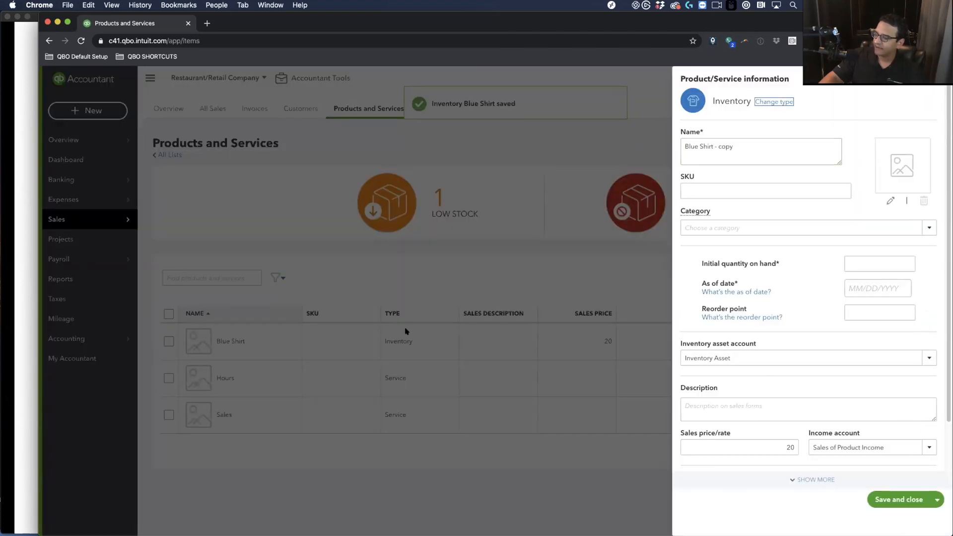
left_click(731, 144)
double_click(700, 147)
type("Red")
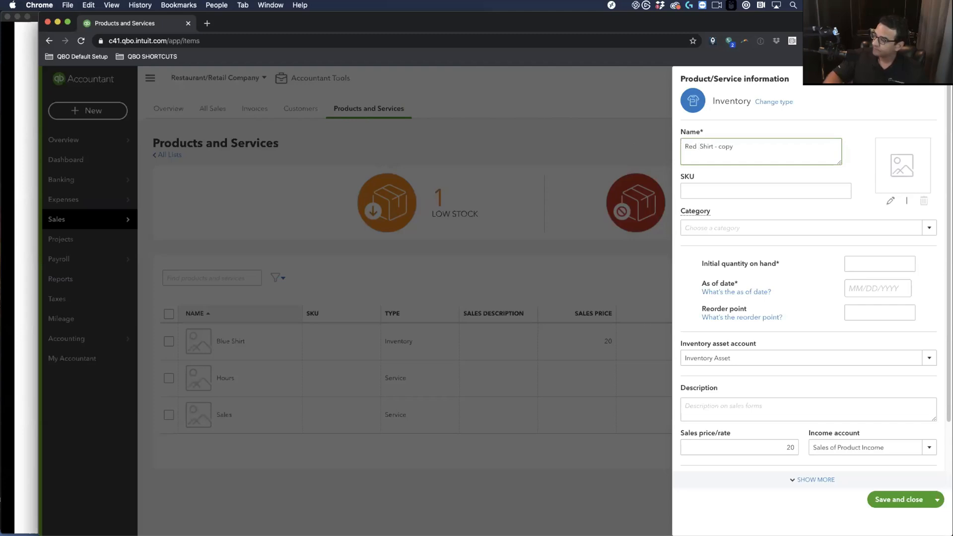
left_click_drag(716, 147, 743, 147)
key("BackSpace")
key("BackSpace")
left_click(729, 142)
key("BackSpace")
key("BackSpace")
Give Red Shirt initial quantity 0 as of 04/01/2020 and reorder point 50
left_click(877, 264)
type("0")
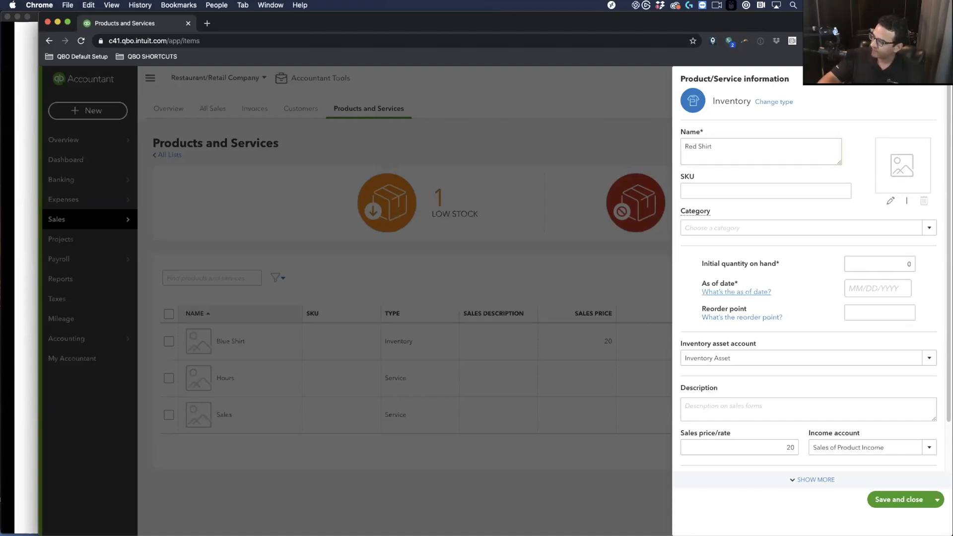
left_click(887, 290)
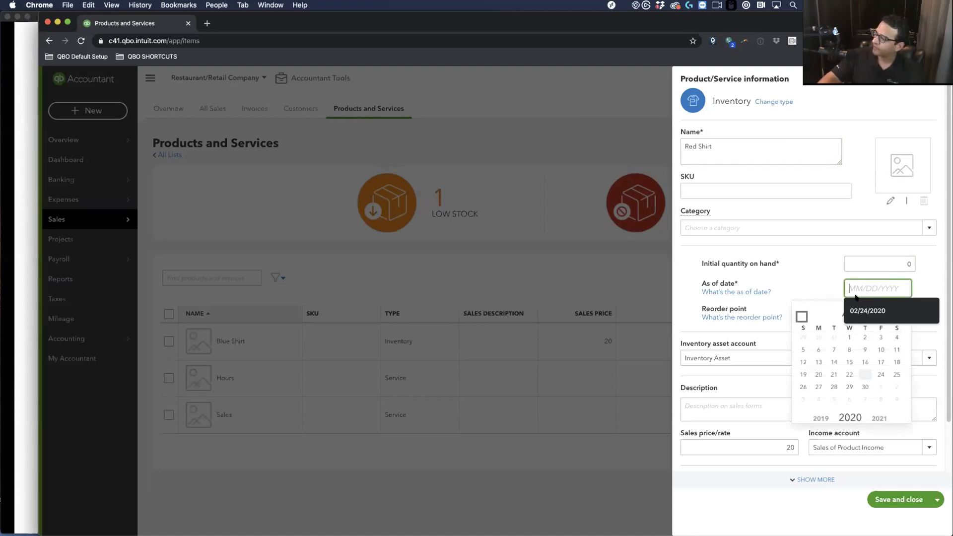
left_click(850, 338)
left_click(874, 308)
type("50")
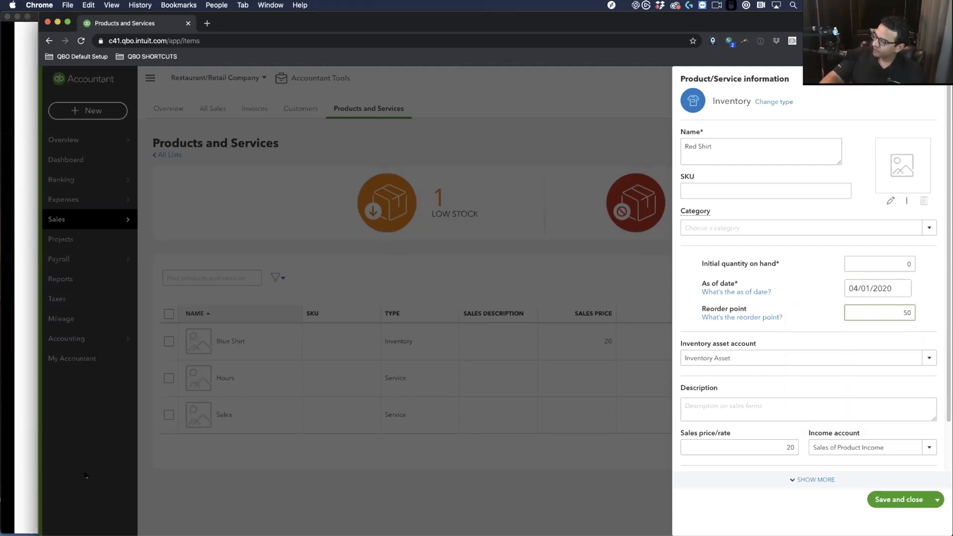
scroll(742, 424, "down", 2)
Set Red Shirt's sales price to 22 and cost to 11, then save it
left_click(757, 397)
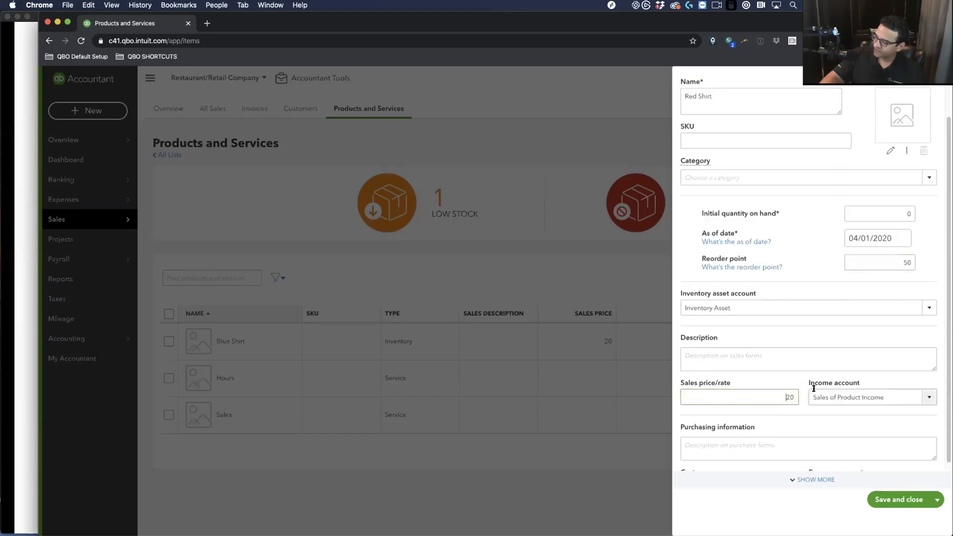
type("22")
scroll(774, 368, "down", 2)
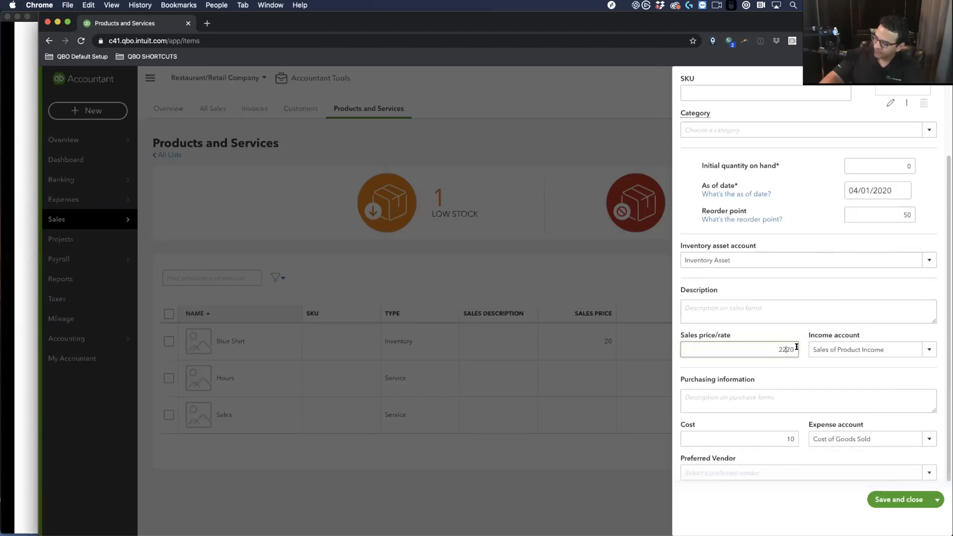
key("BackSpace")
left_click(768, 434)
type("11")
left_click(907, 499)
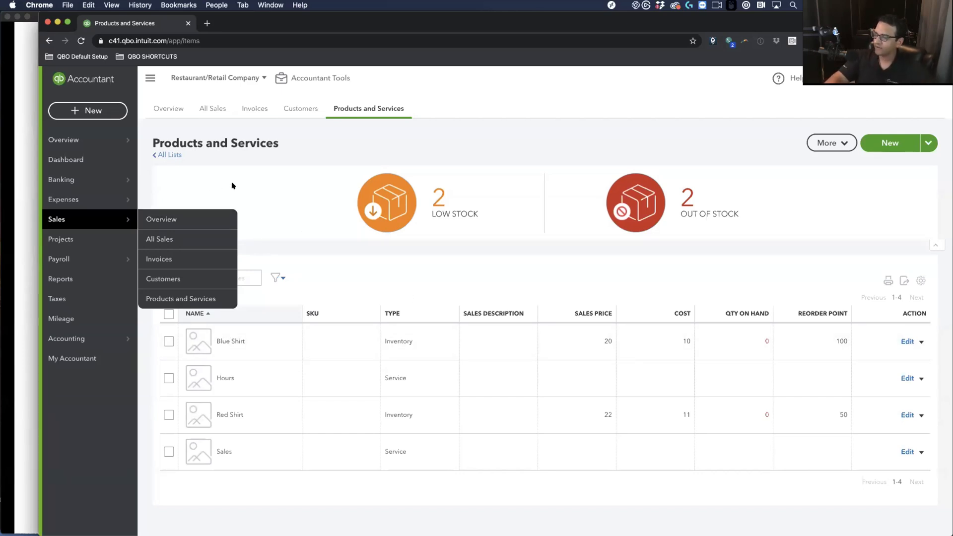
Tick Use purchase orders in the Expenses settings, save, and open a blank Purchase Order form
left_click(323, 238)
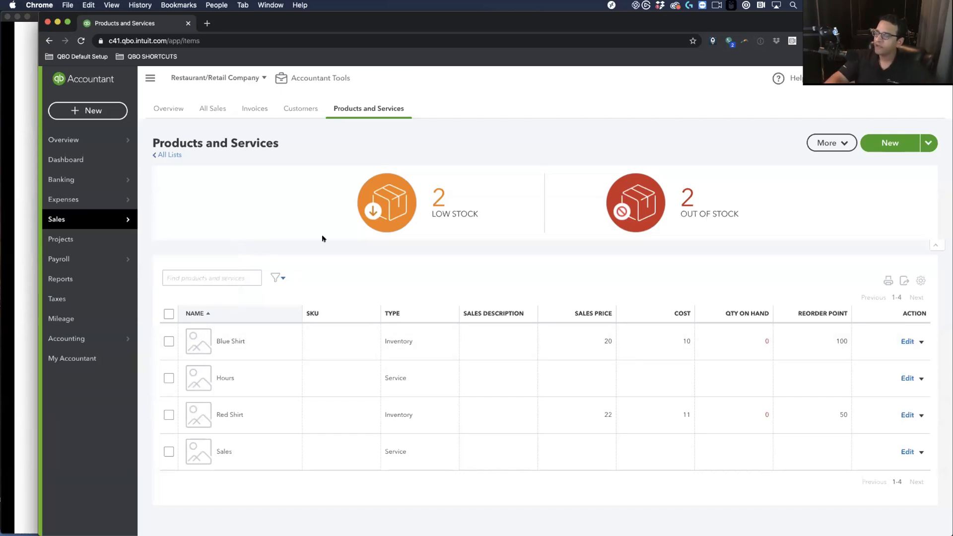
left_click(75, 106)
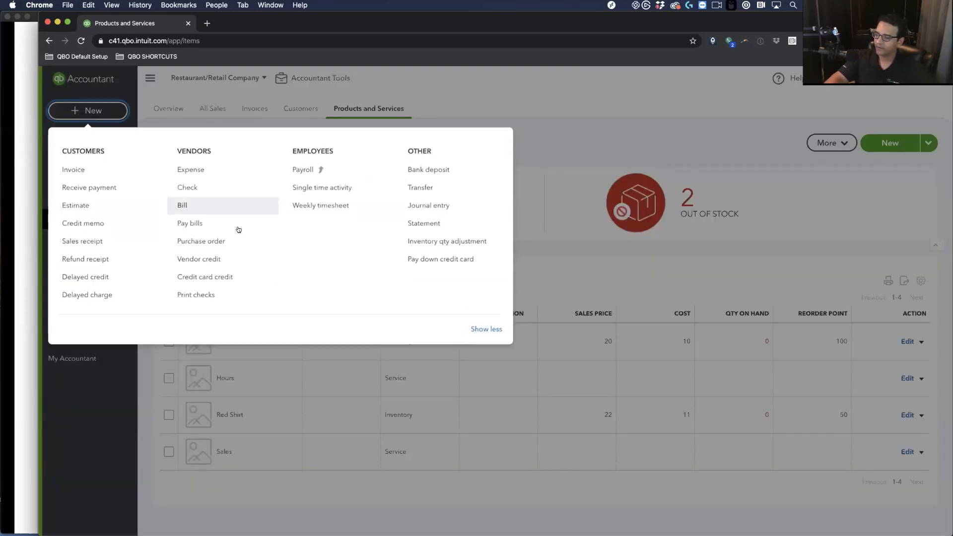
left_click(199, 241)
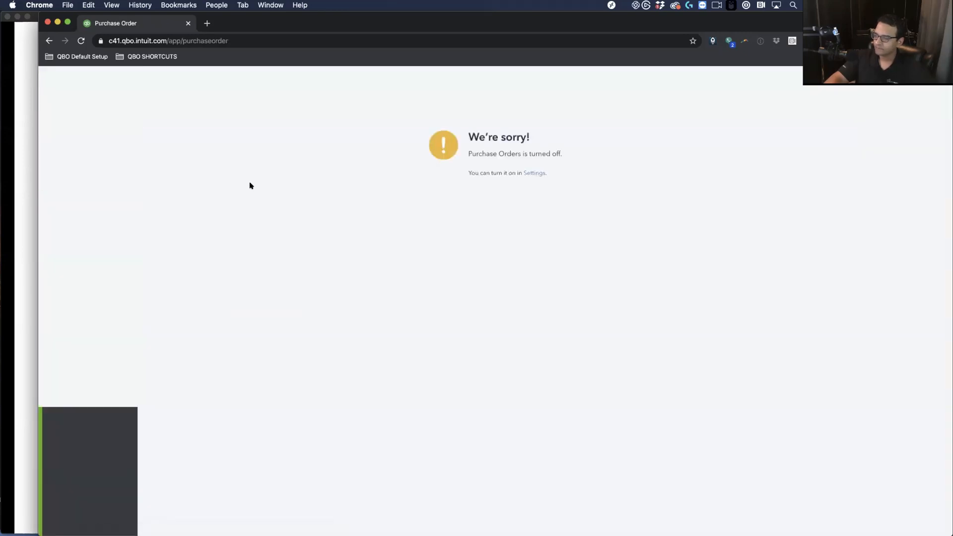
left_click(536, 228)
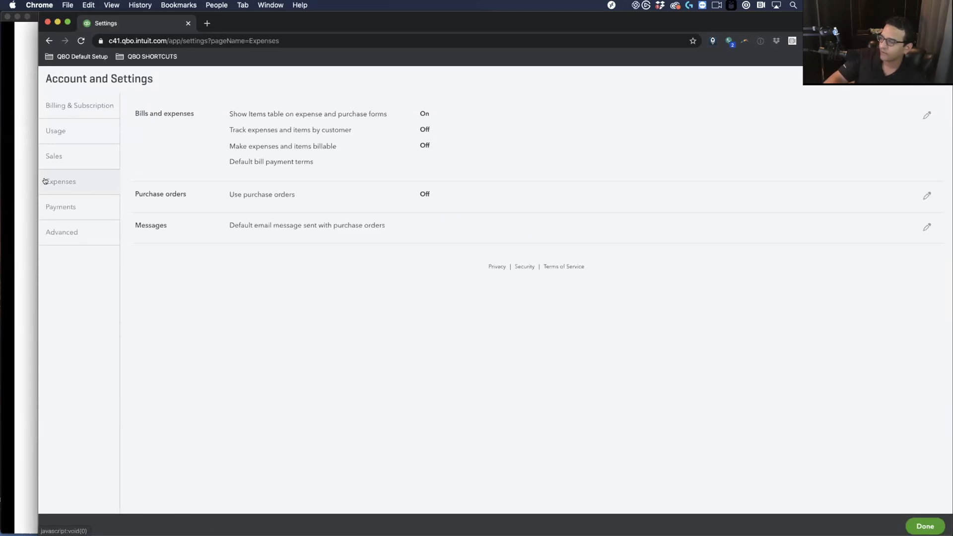
left_click(188, 193)
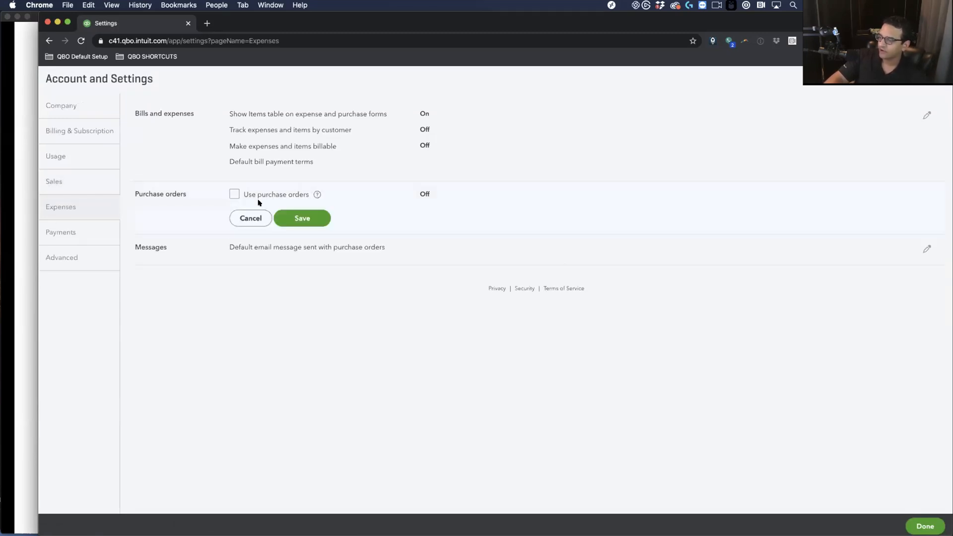
left_click(233, 194)
left_click(304, 366)
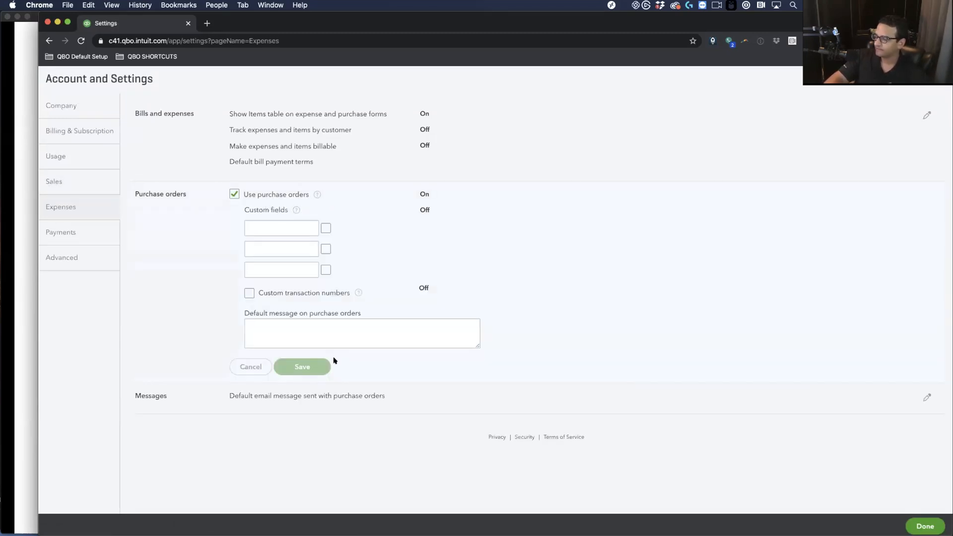
left_click(925, 526)
left_click(87, 110)
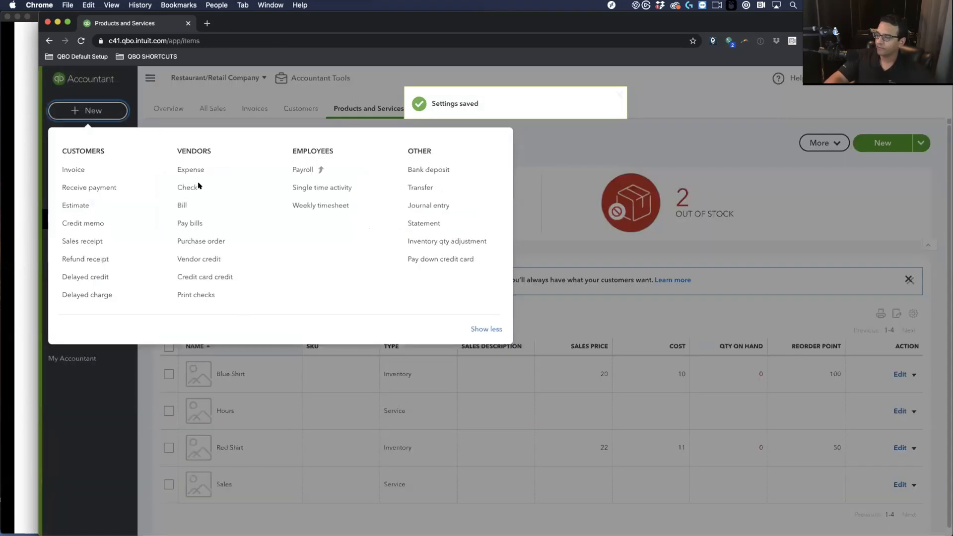
left_click(202, 242)
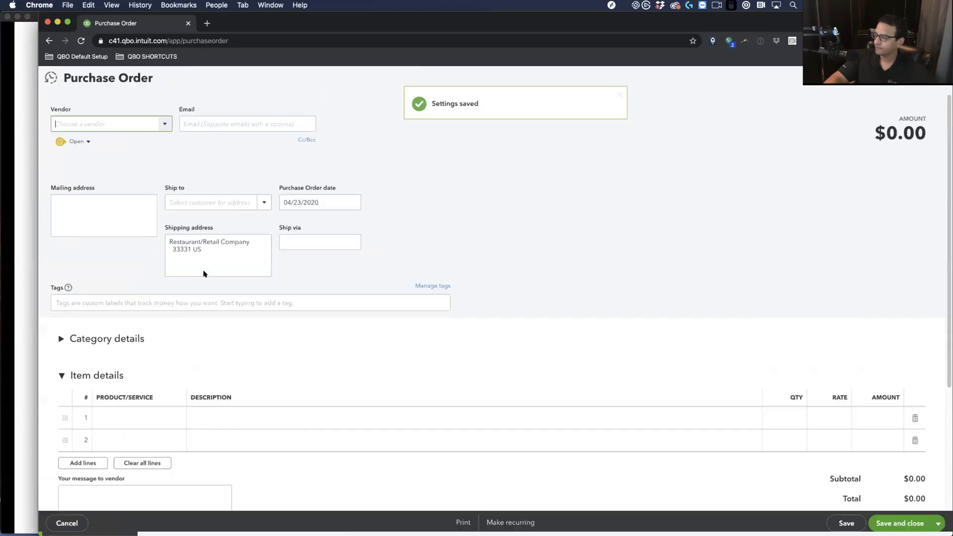
Add China Shirts LTD as a new vendor and date the purchase order 04/01/2020
type("S")
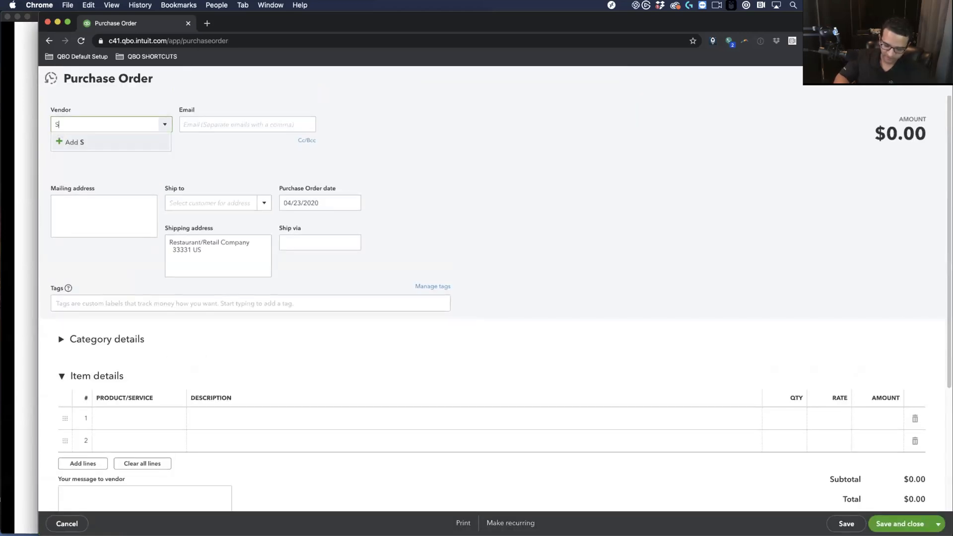
type("China Shirts")
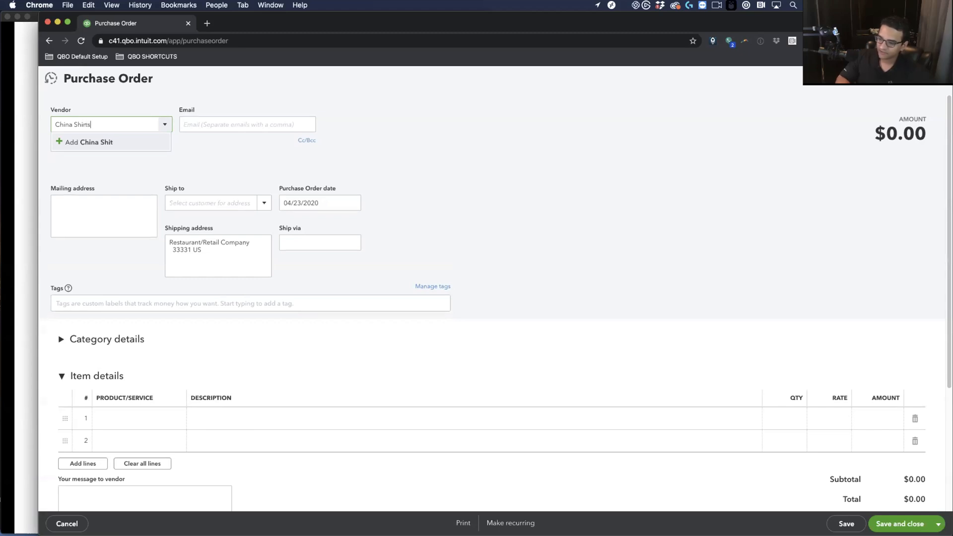
type(" LTD")
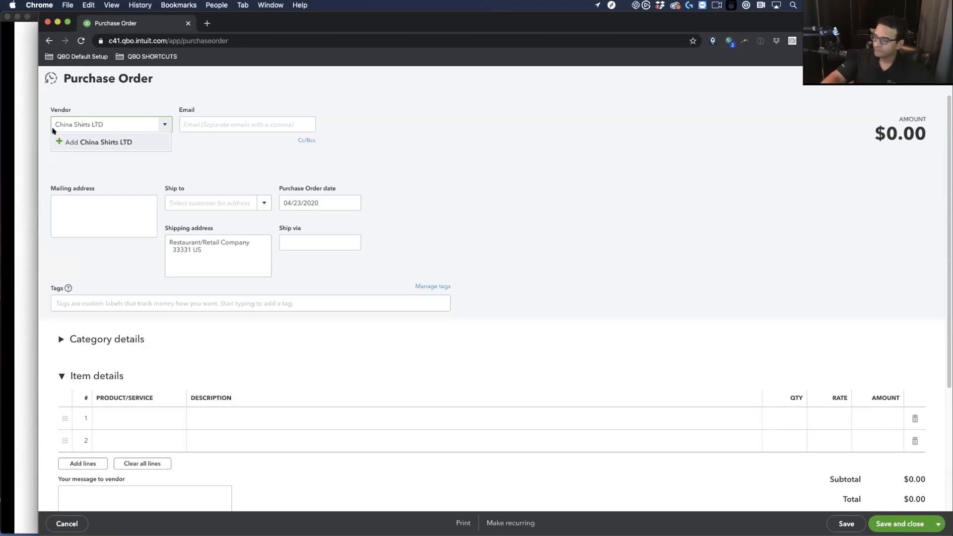
left_click(97, 142)
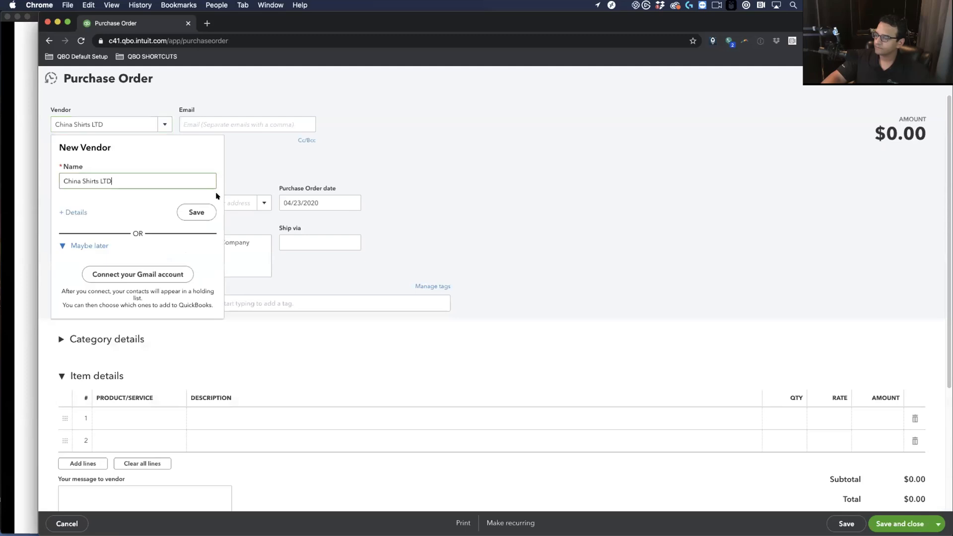
left_click(200, 212)
left_click(298, 201)
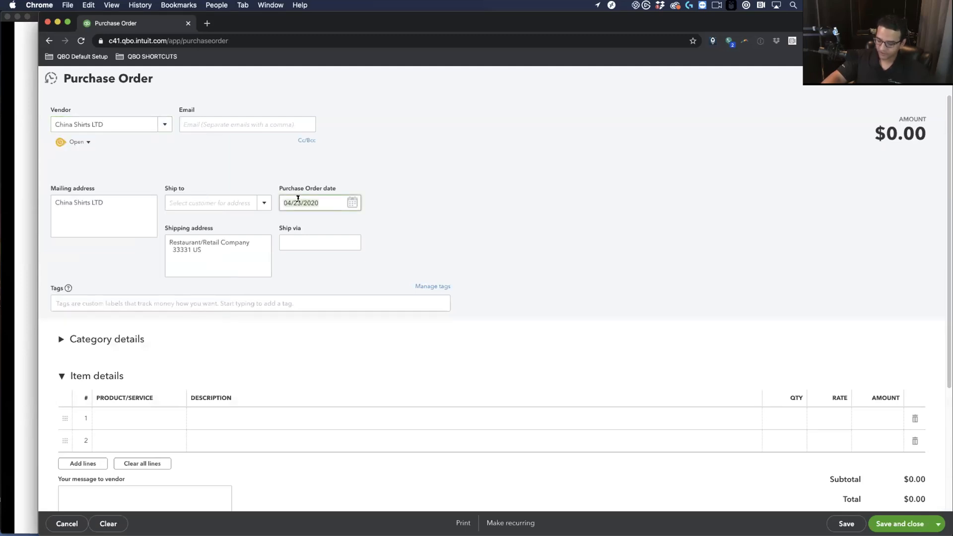
Add a Blue Shirt line with quantity 25
left_click(115, 412)
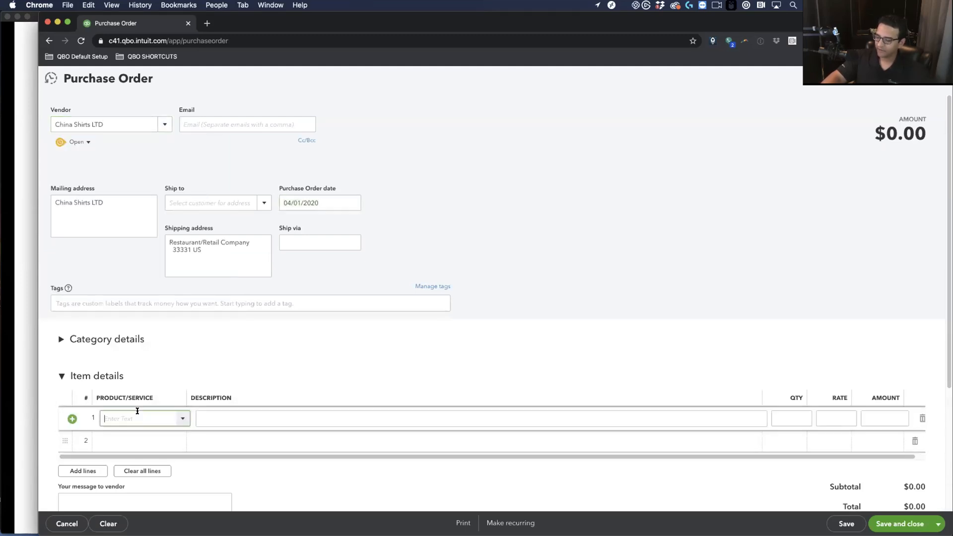
type("bl")
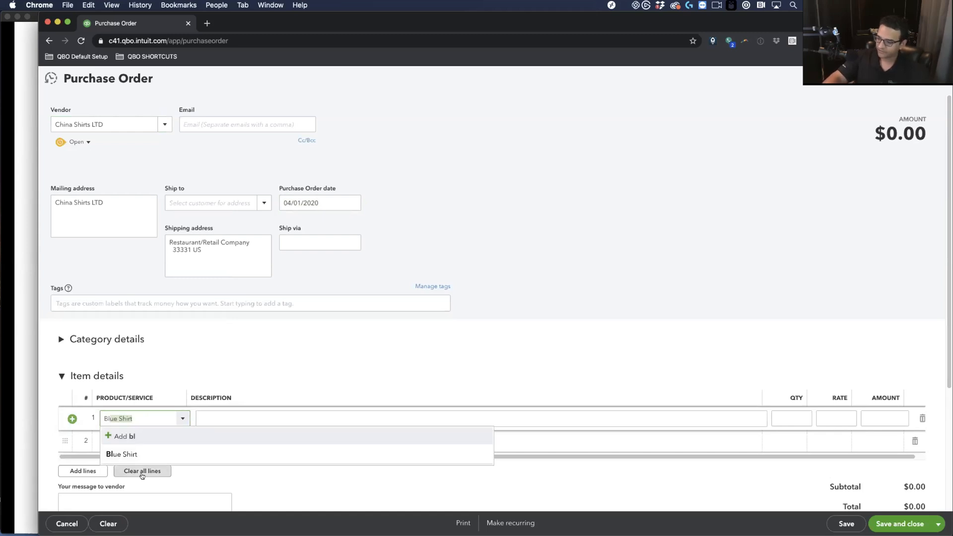
left_click(122, 454)
key("Tab")
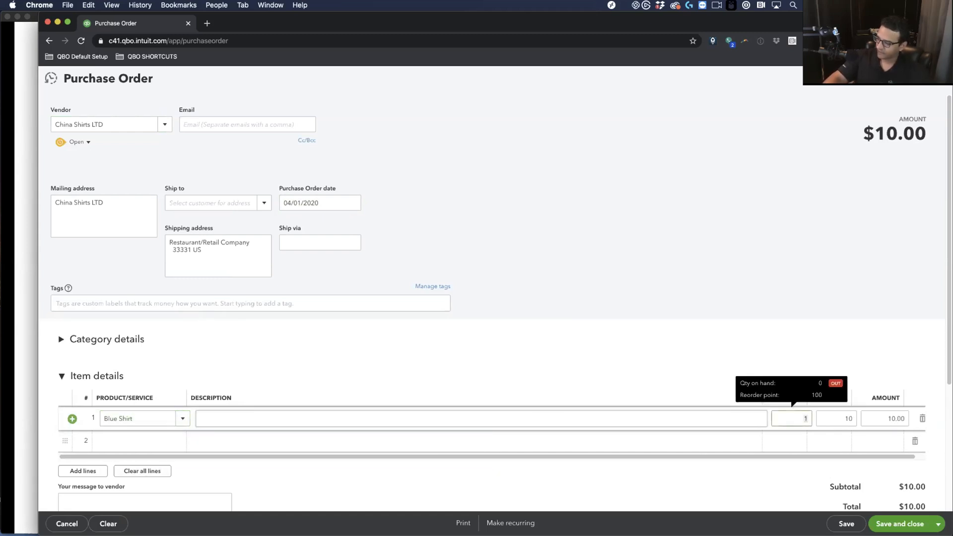
type("25")
left_click(457, 454)
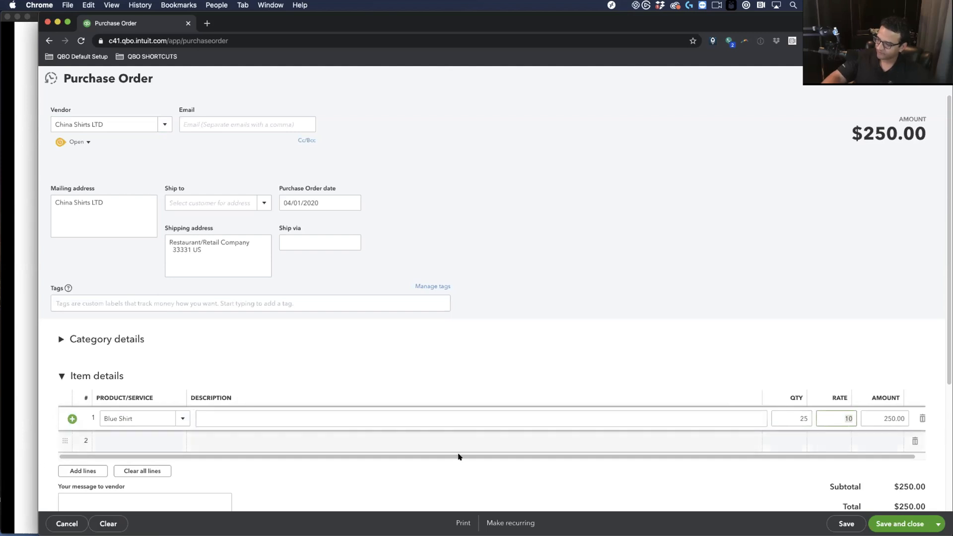
Add a Red Shirt line with quantity 30, bringing the total to $580.00
left_click(120, 435)
type("red")
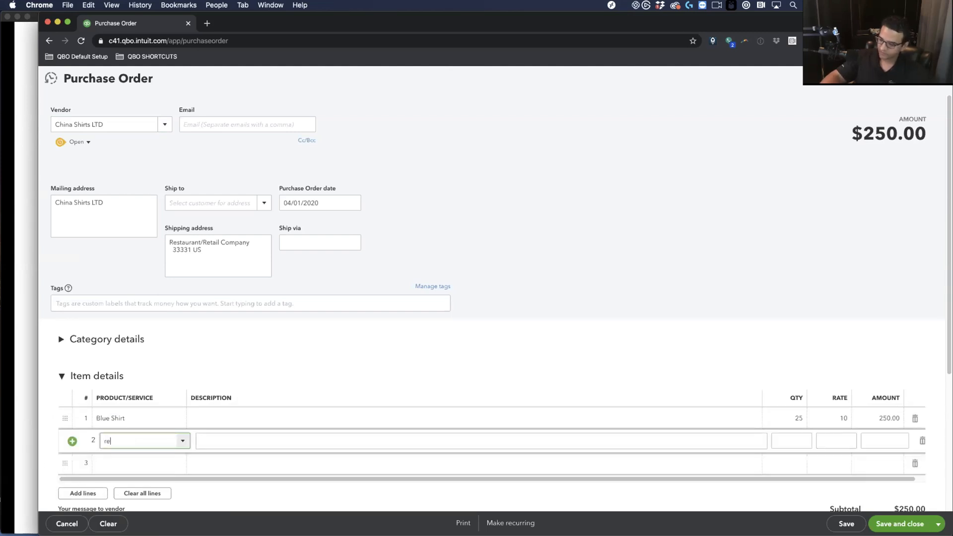
left_click(127, 472)
key("Tab")
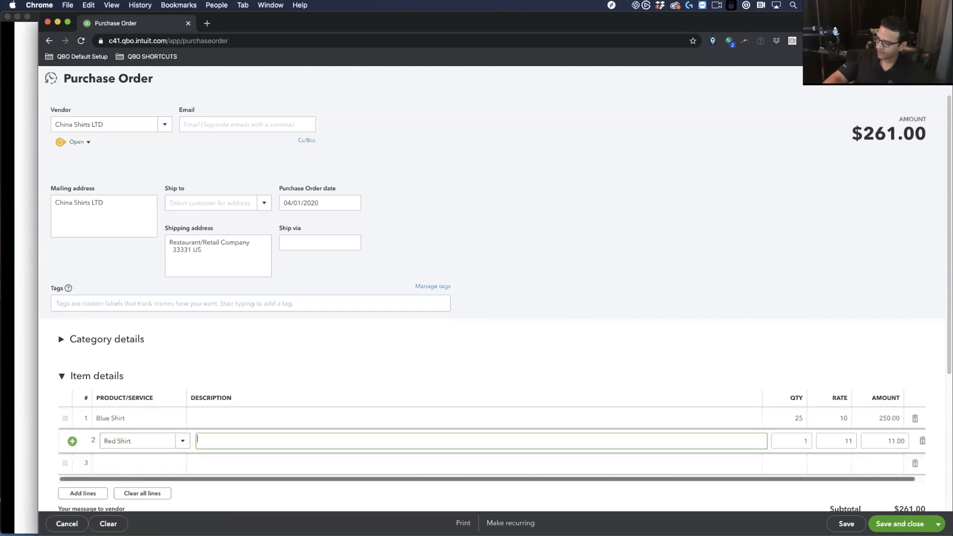
key("Tab")
key("Tab")
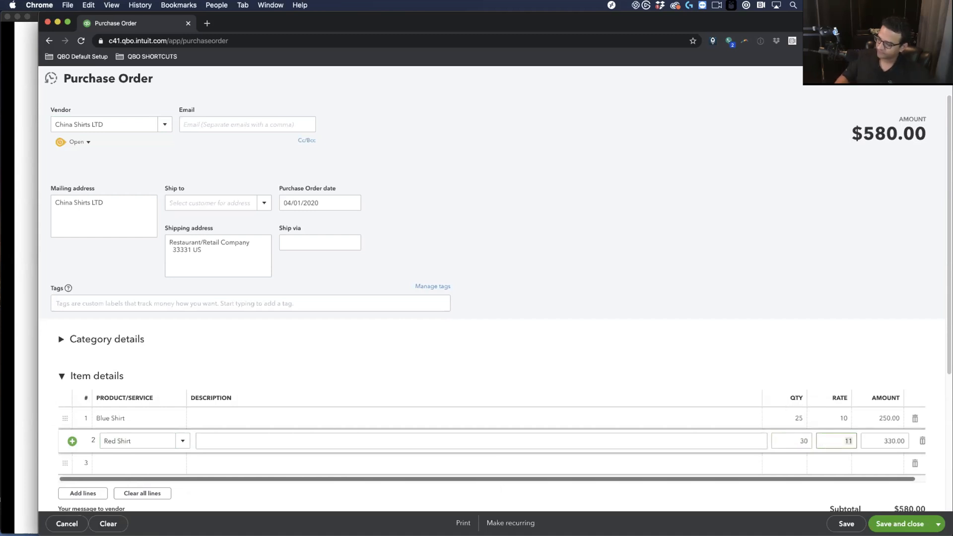
scroll(139, 389, "down", 2)
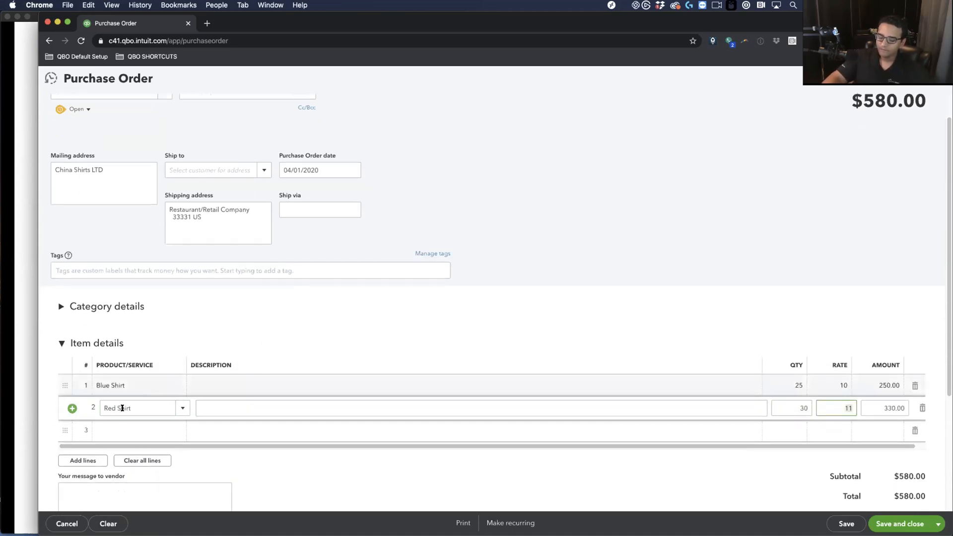
left_click(101, 433)
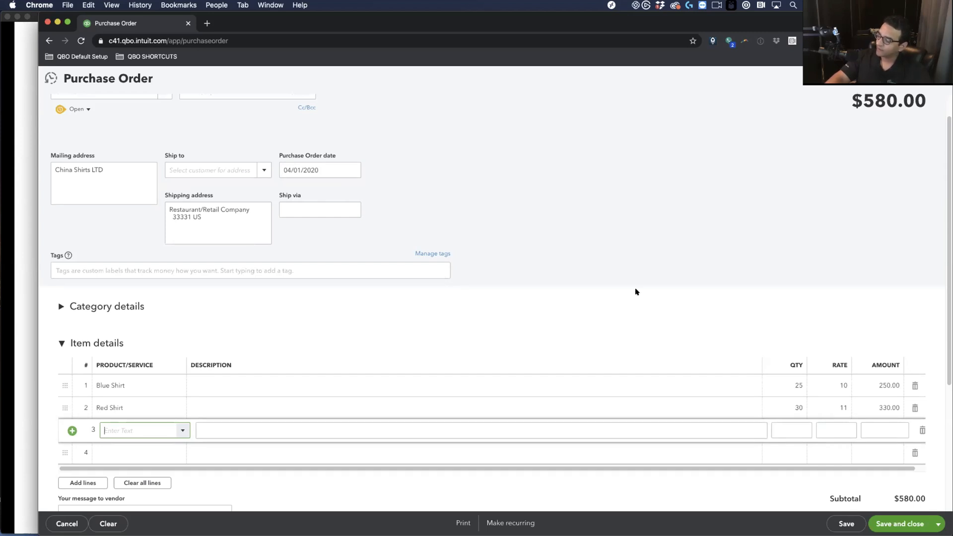
scroll(788, 387, "down", 3)
scroll(894, 435, "up", 3)
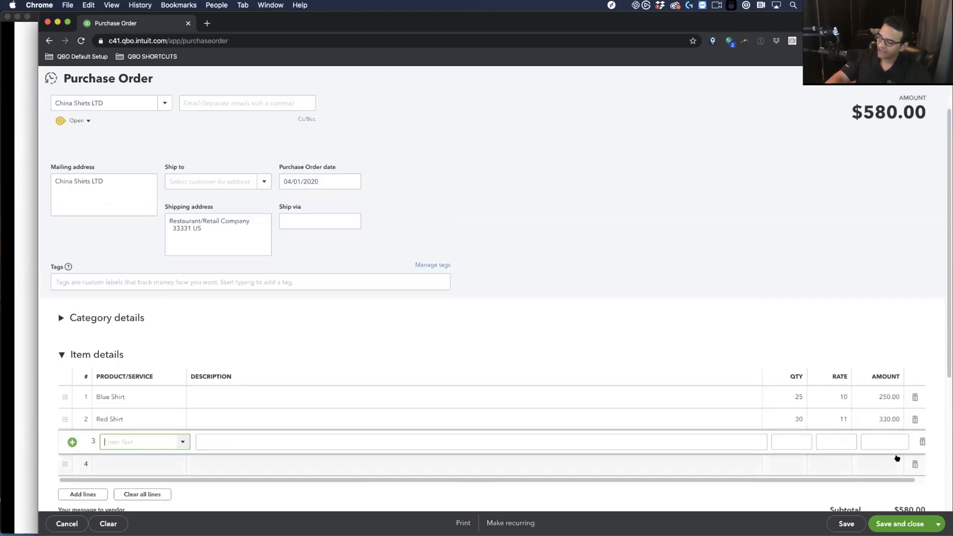
scroll(896, 463, "down", 1)
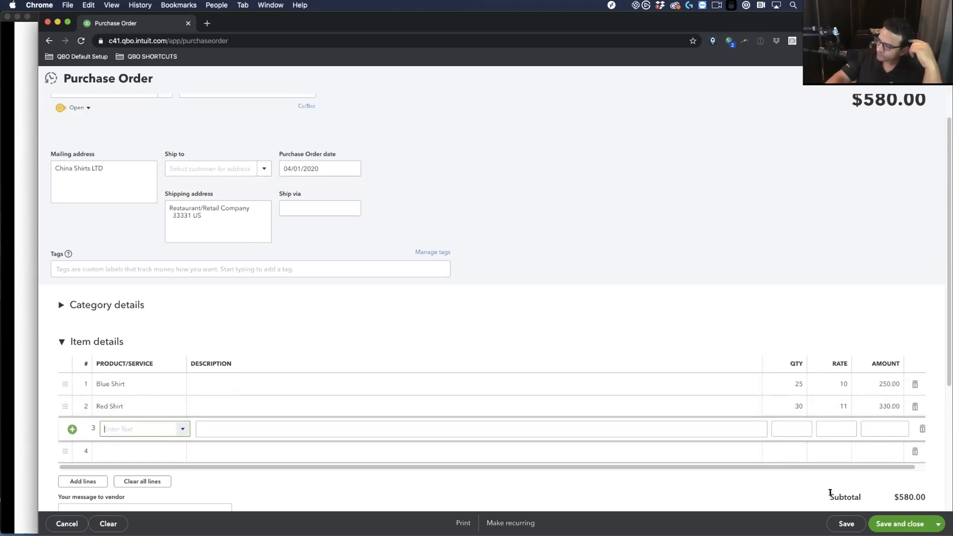
Save purchase order 1001 and start an expense to new payee DHL dated 04/04/2020
left_click(890, 524)
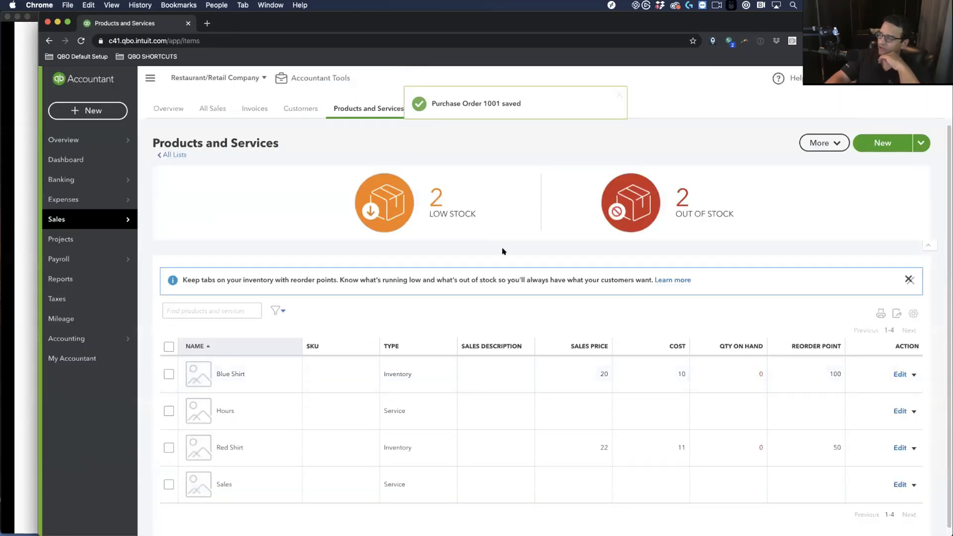
left_click(91, 113)
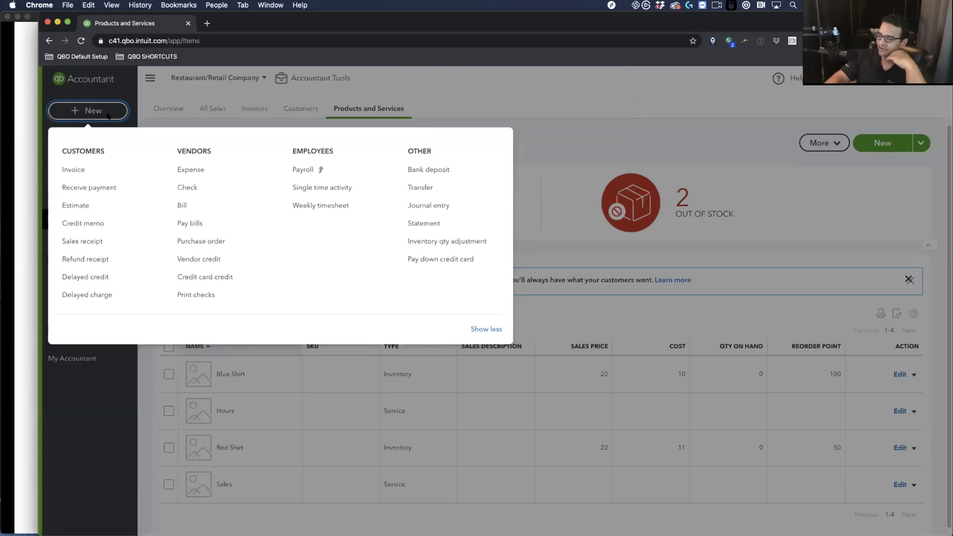
left_click(194, 169)
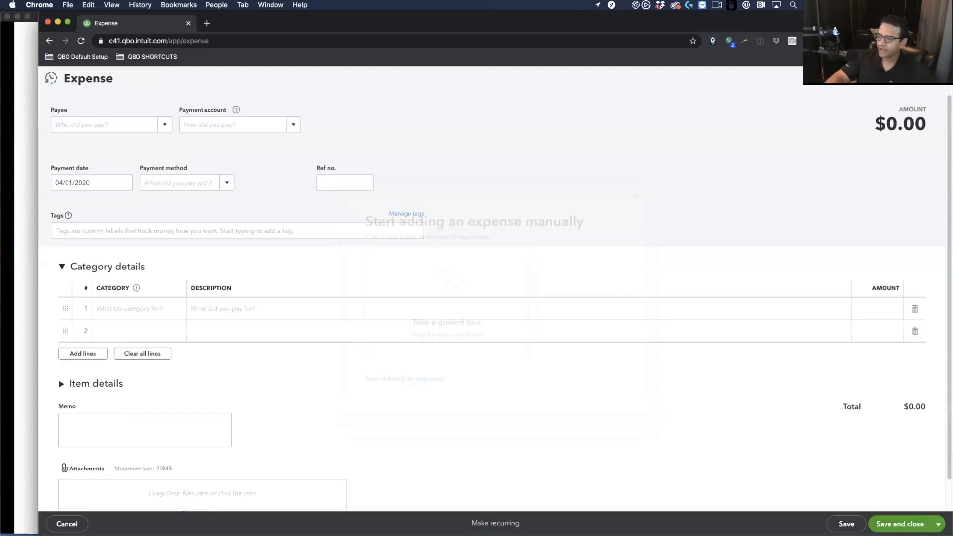
type("DHL")
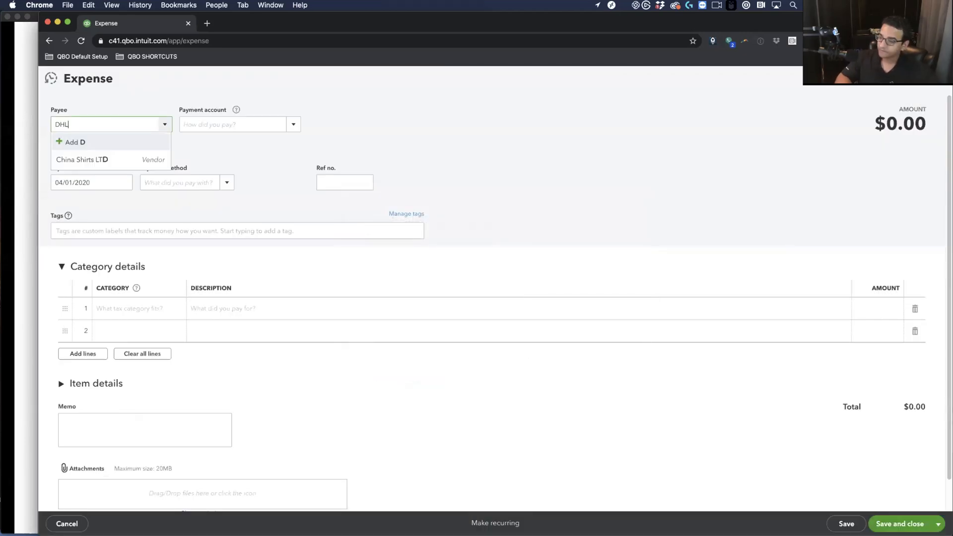
left_click(80, 142)
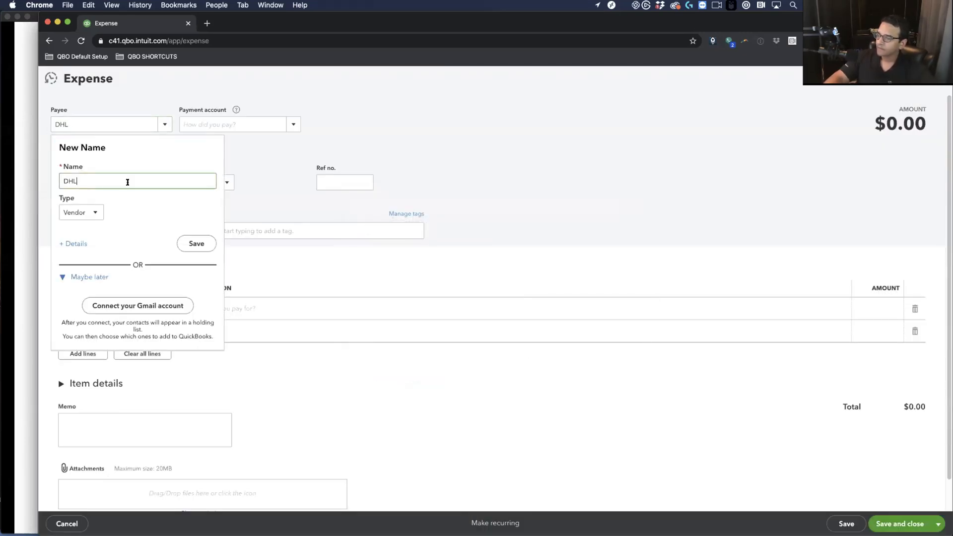
left_click(191, 241)
left_click(76, 180)
key("plus")
key("plus")
key("plus")
Create a new Credit Card payment account named AMEX for the expense
left_click(289, 125)
left_click(222, 143)
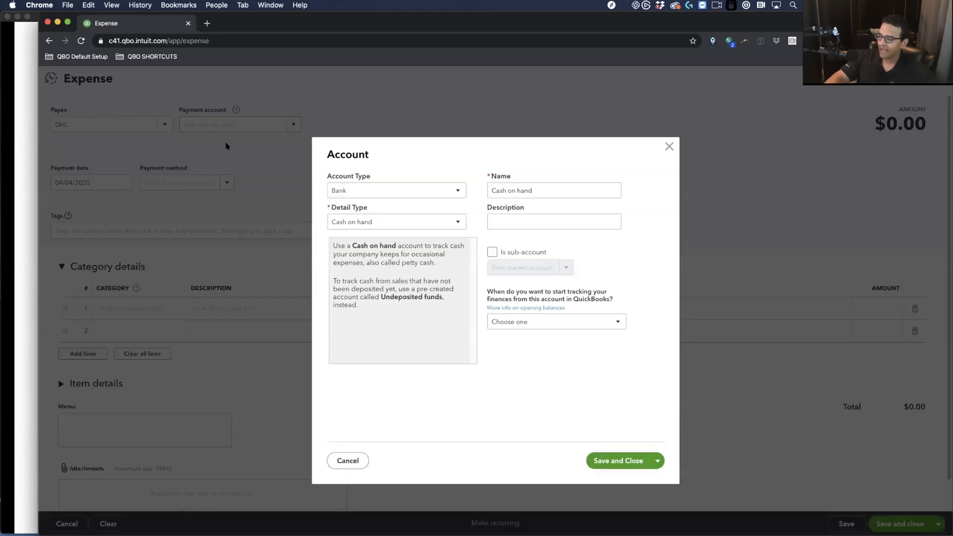
left_click(363, 192)
left_click(349, 225)
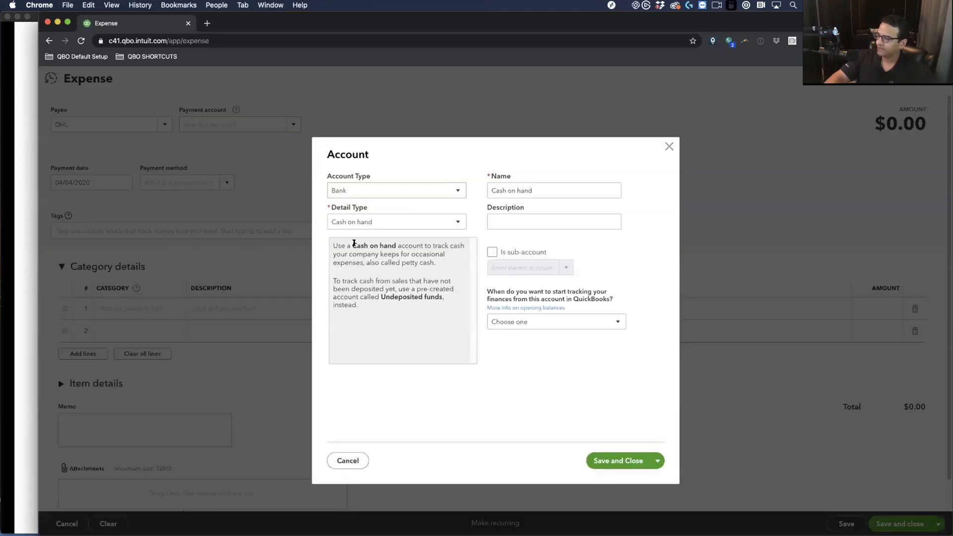
left_click(348, 191)
left_click(349, 238)
left_click(537, 185)
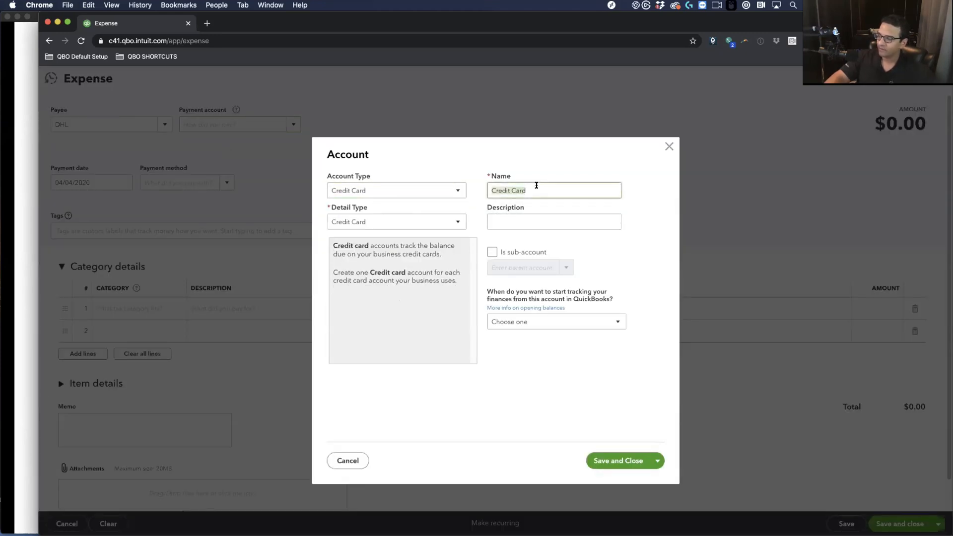
type("AMEX")
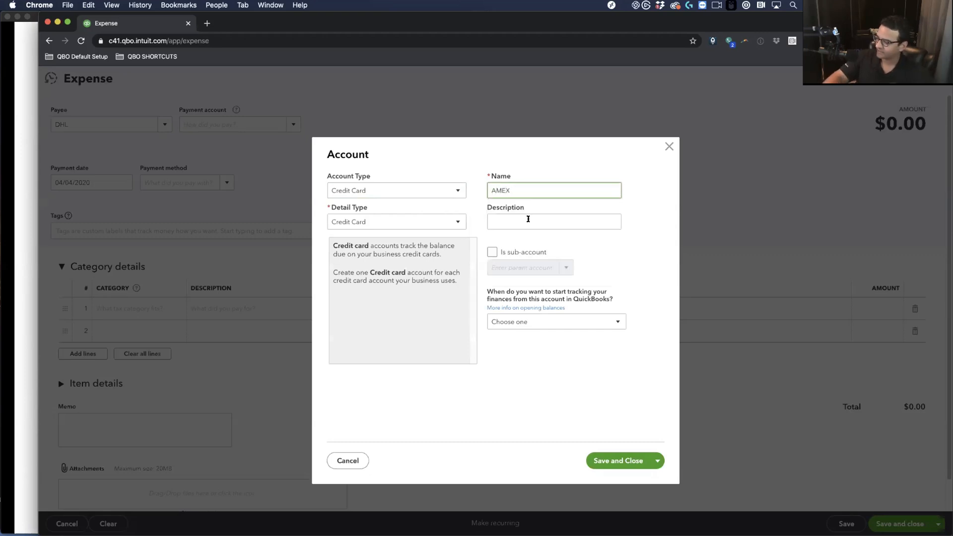
left_click(615, 462)
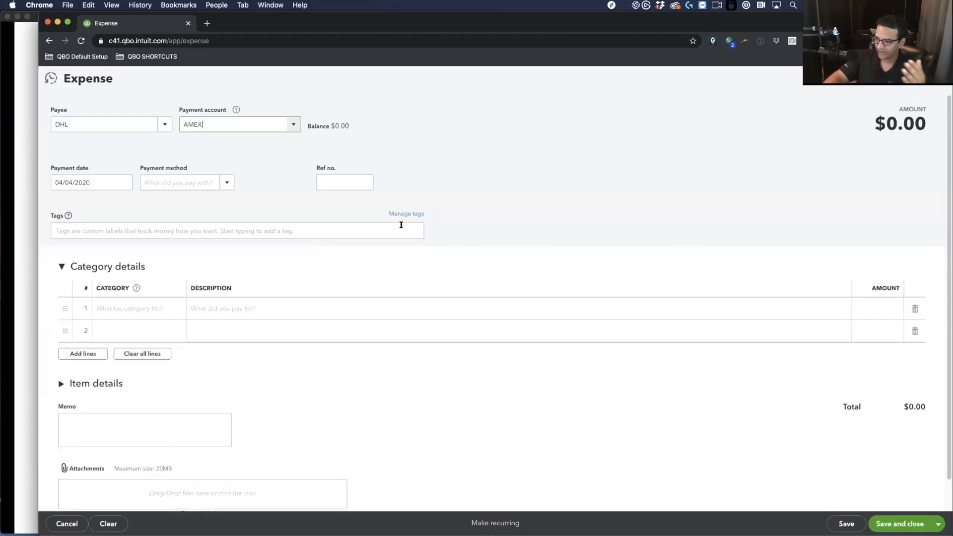
Create a new Cost of Goods Sold account, Shipping Cost, as the expense category
left_click(127, 304)
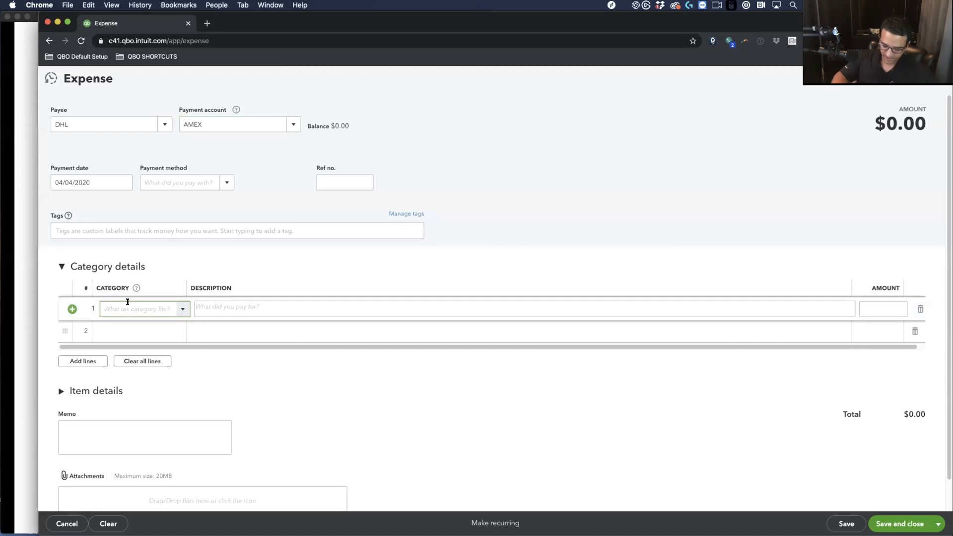
type("shi")
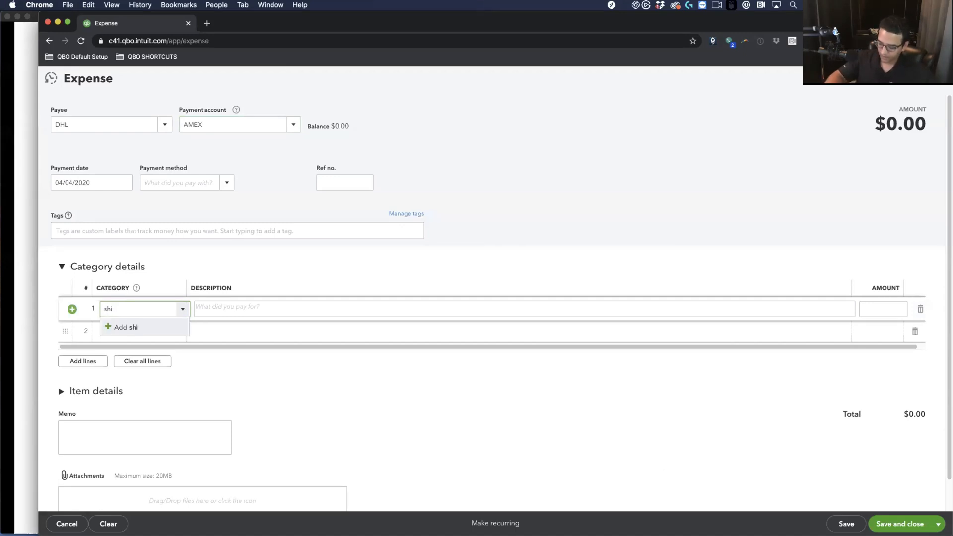
key("BackSpace")
type("Shipping Cost")
left_click(171, 325)
left_click(404, 187)
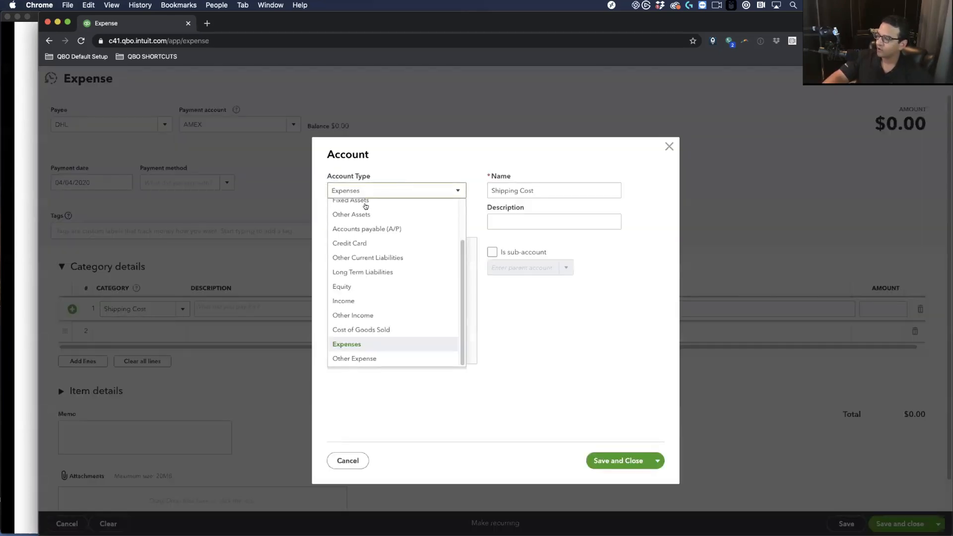
left_click(366, 327)
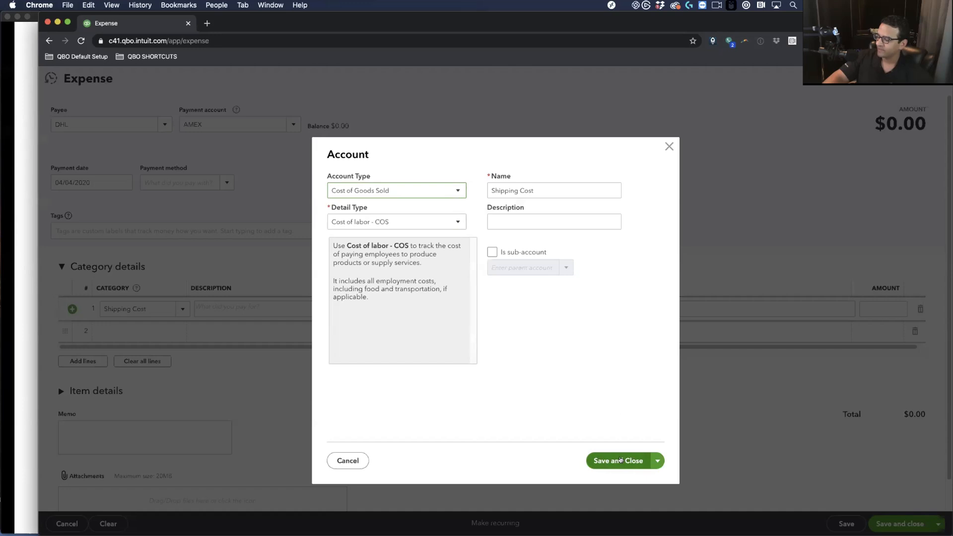
left_click(625, 460)
Enter an amount of 100 on the Shipping Cost line and save the expense
left_click(890, 309)
type("100")
key("Tab")
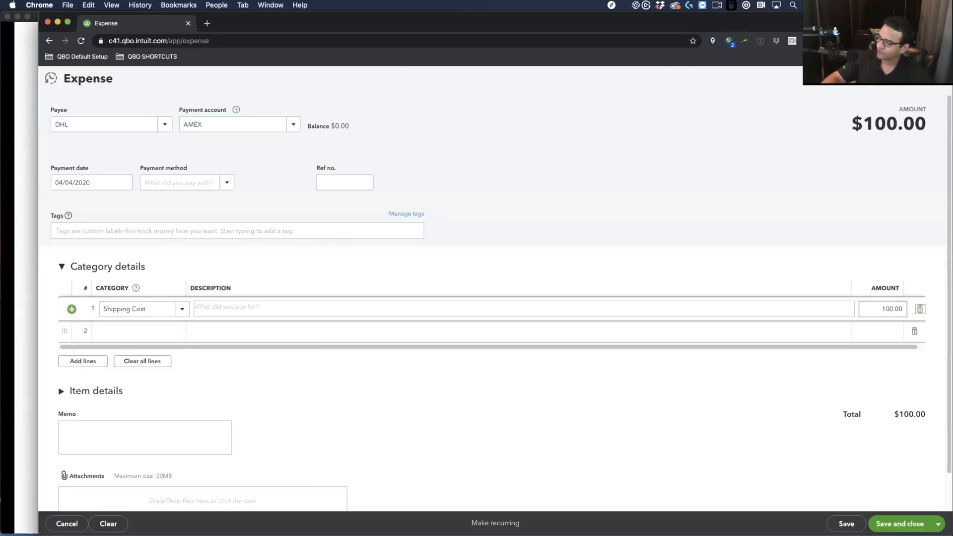
left_click(892, 518)
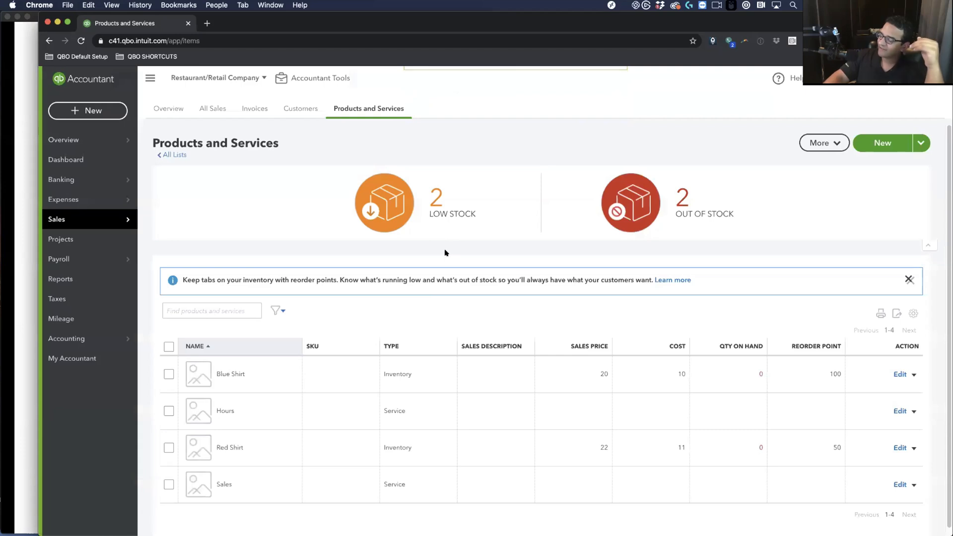
left_click(105, 108)
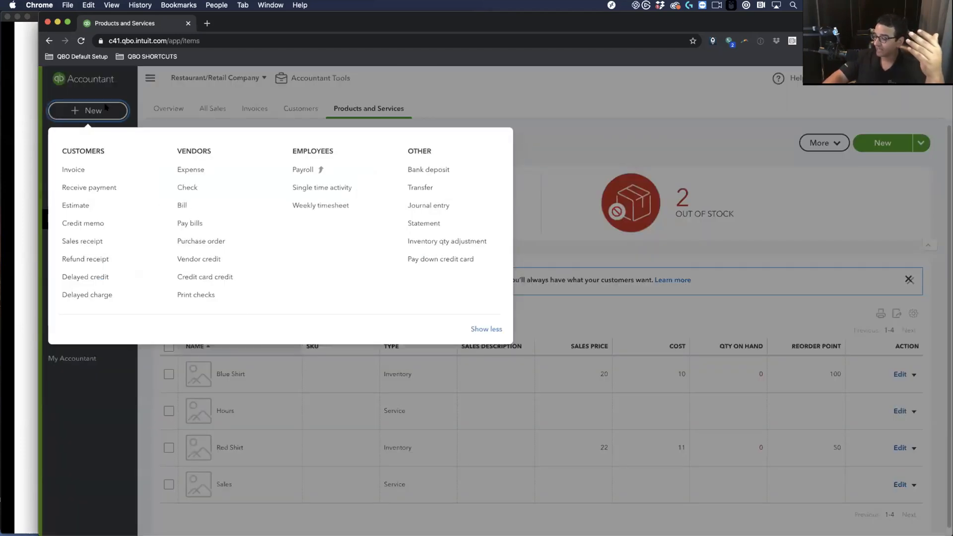
left_click(211, 242)
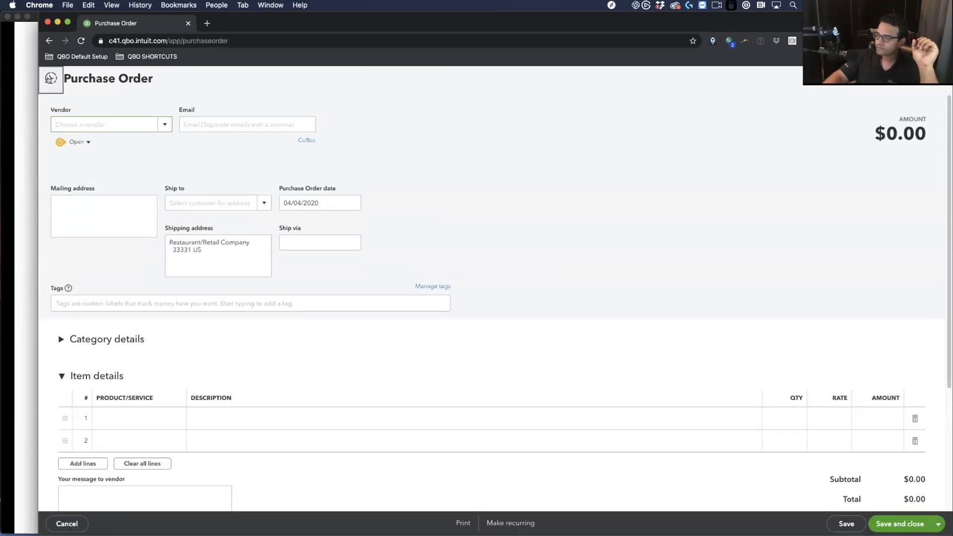
left_click(51, 78)
left_click(85, 139)
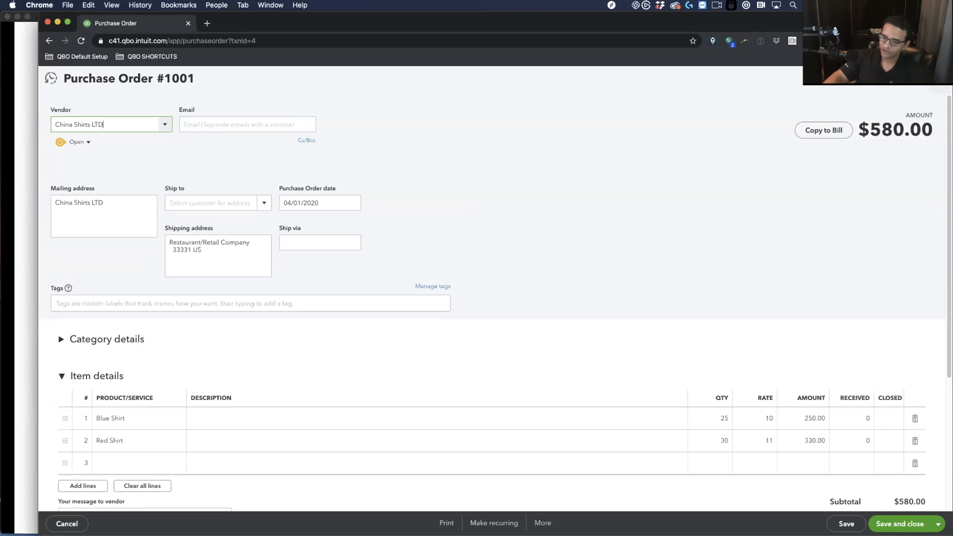
left_click(939, 80)
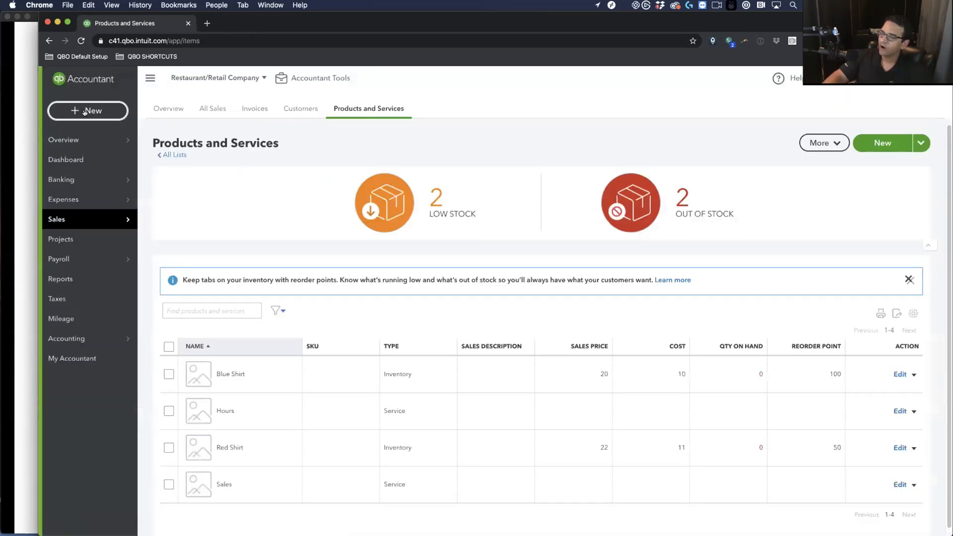
Create a bill for China Shirts LTD and add all lines from purchase order 1001
left_click(84, 113)
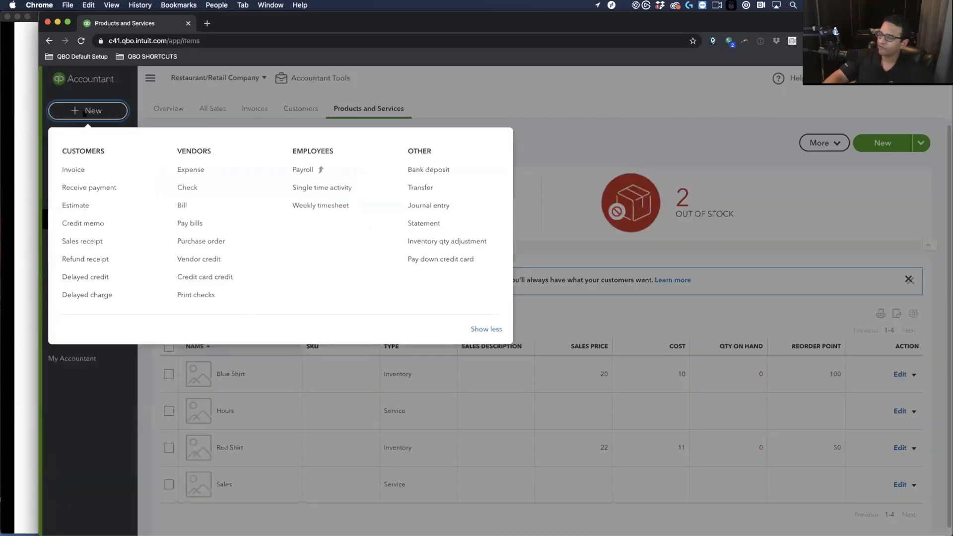
left_click(196, 205)
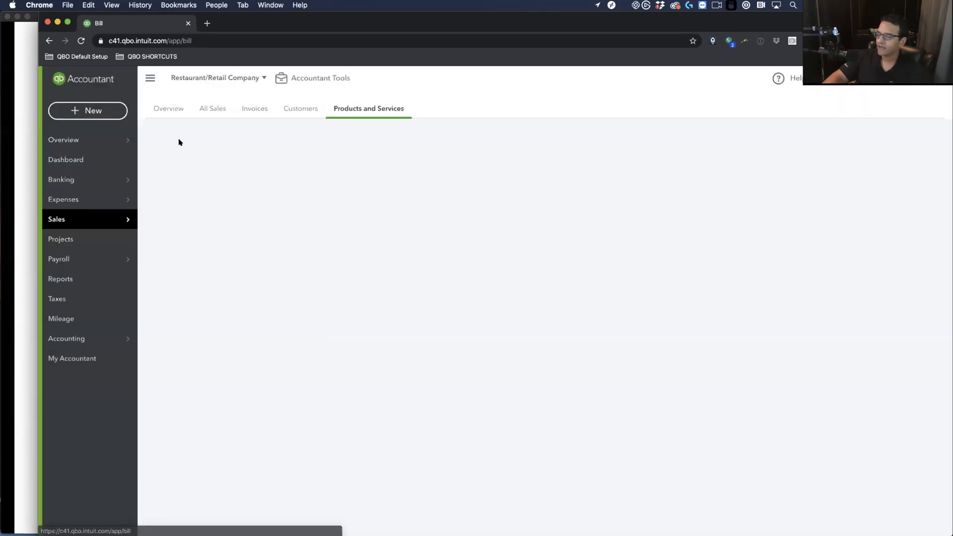
type("China Shirts LTD")
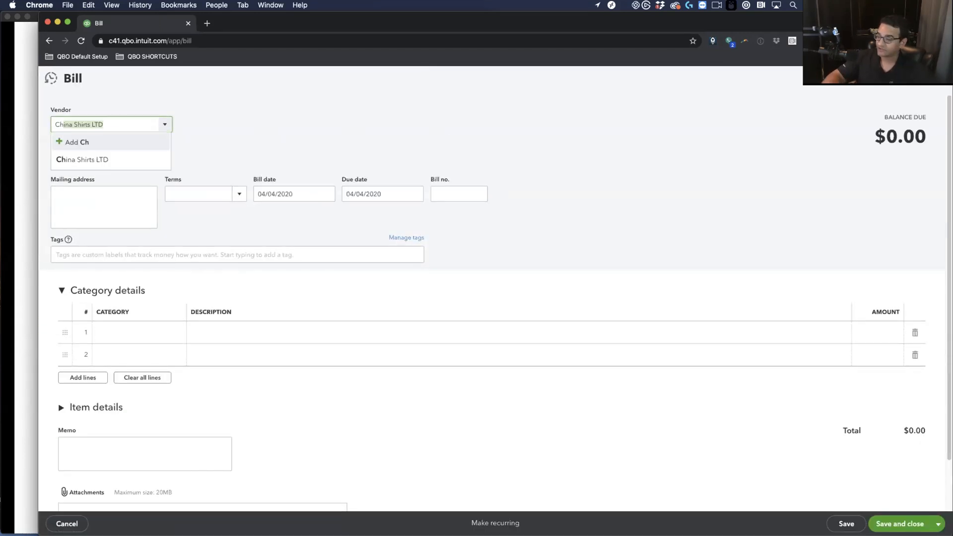
left_click(102, 164)
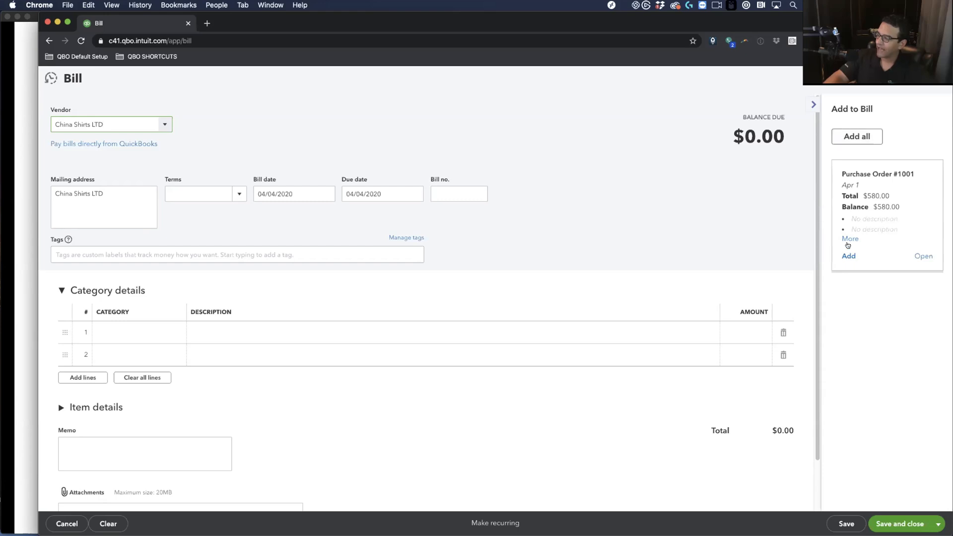
left_click(852, 143)
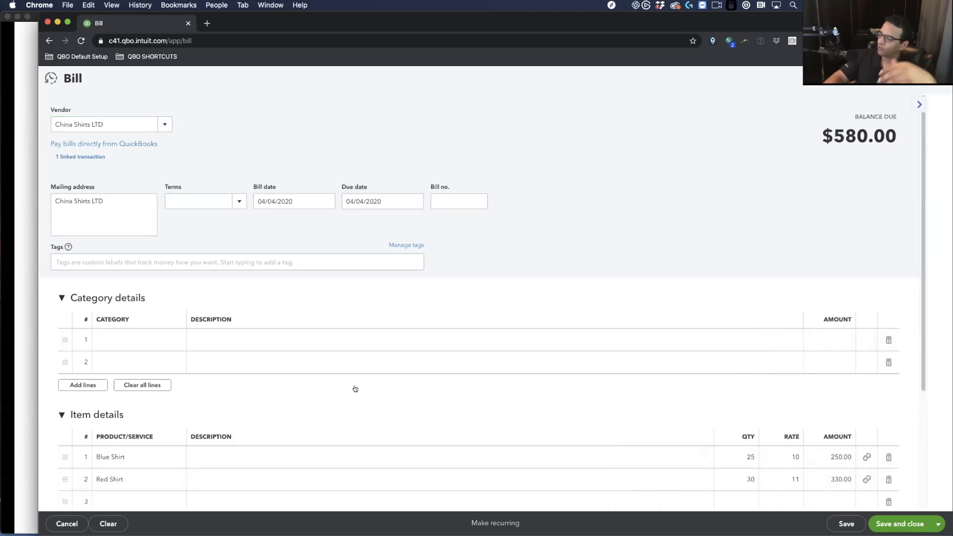
scroll(355, 388, "down", 3)
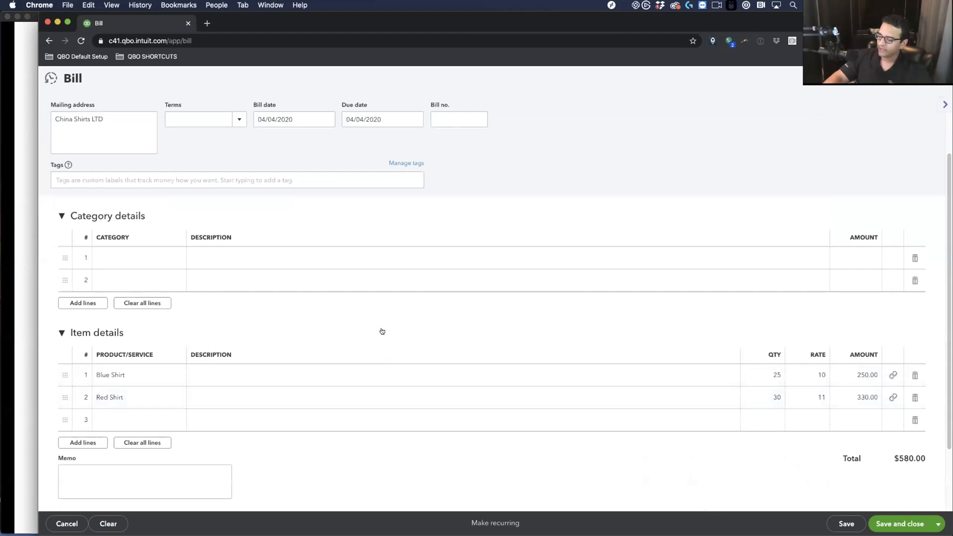
Change the Blue Shirt rate to 10.50 and Red Shirt to 11.50, then save the $607.50 bill
left_click(820, 376)
left_click(829, 374)
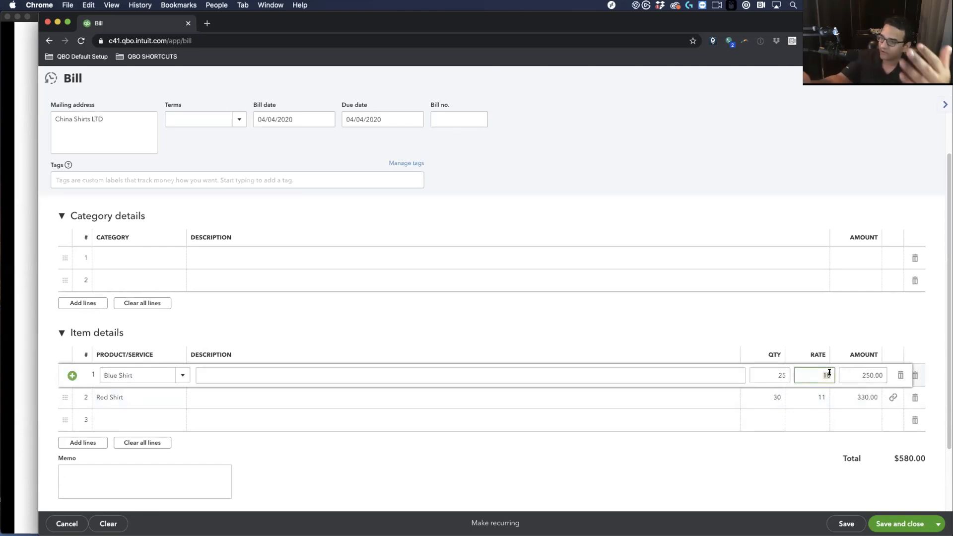
key("BackSpace")
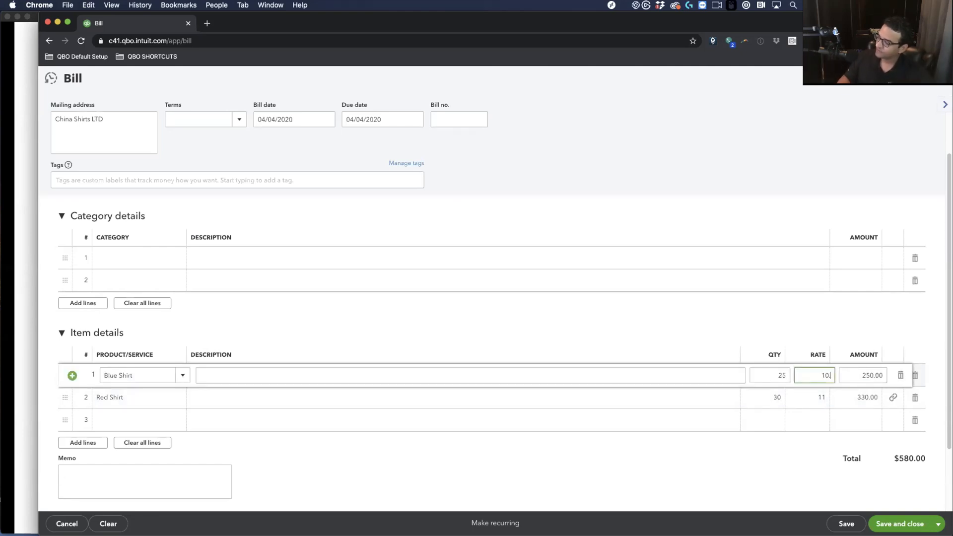
left_click(820, 393)
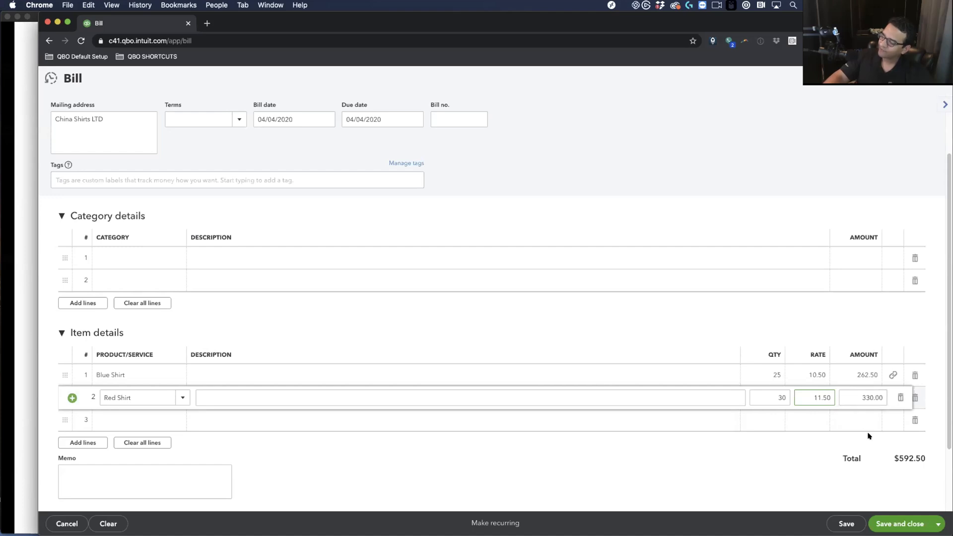
left_click(814, 420)
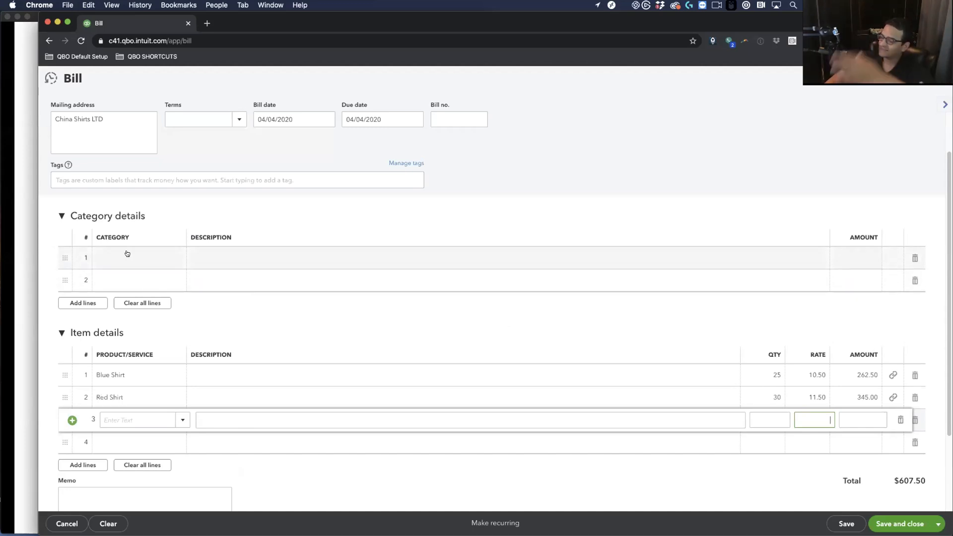
left_click(905, 525)
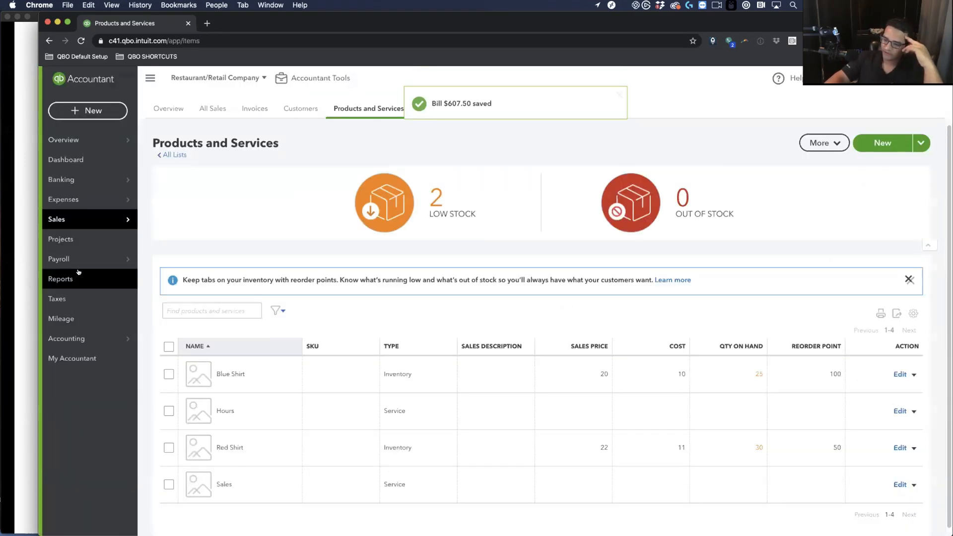
Run the Profit and Loss report for This Year and duplicate its browser tab
left_click(43, 272)
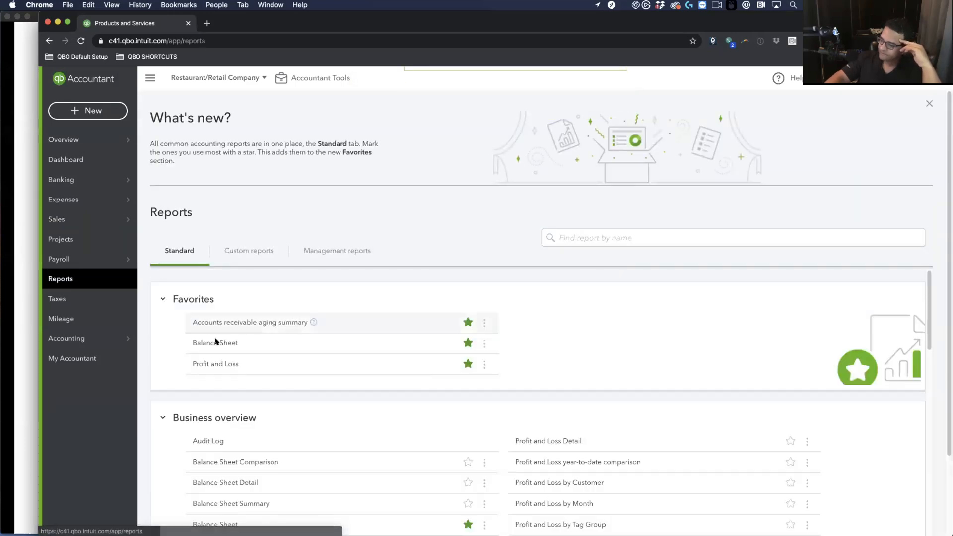
left_click(205, 361)
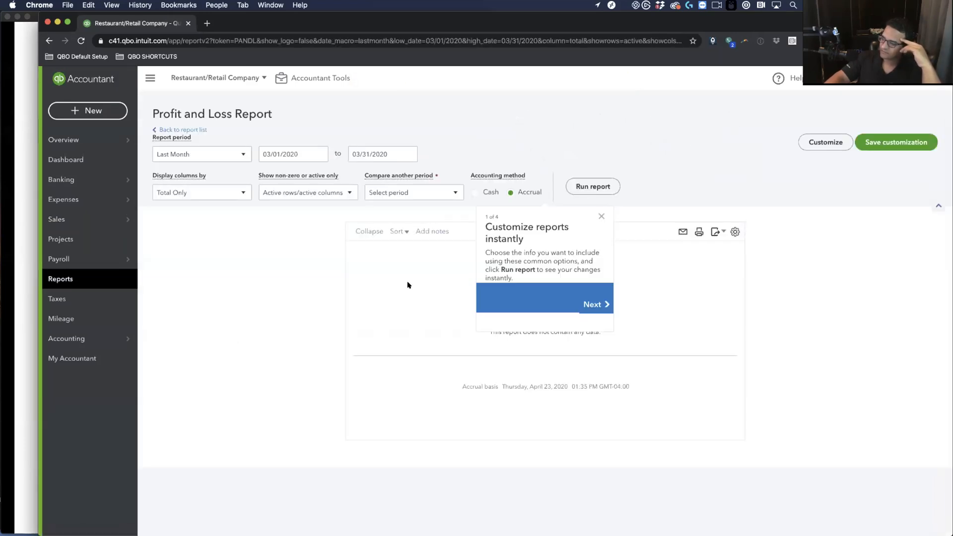
left_click(598, 214)
left_click(195, 155)
scroll(195, 238, "down", 4)
scroll(195, 286, "up", 3)
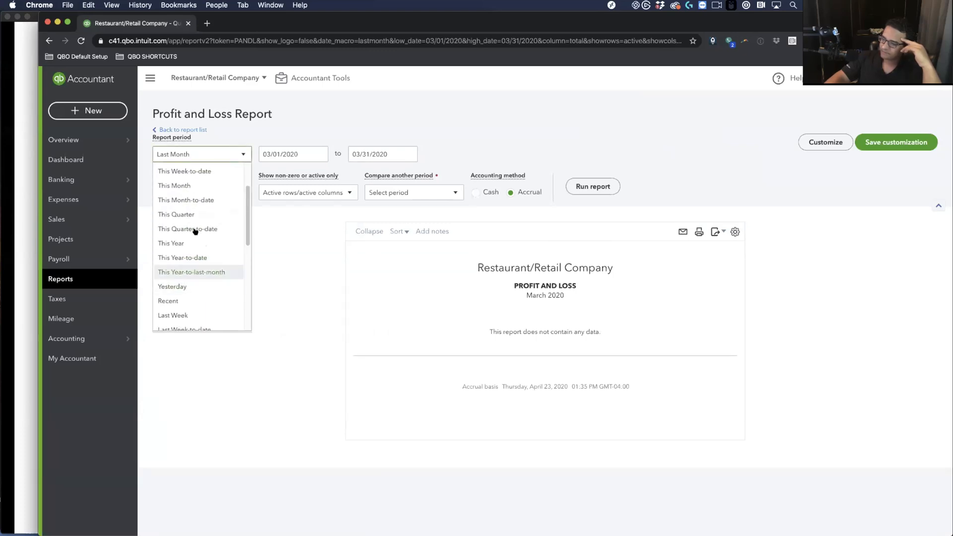
left_click(188, 243)
left_click(572, 188)
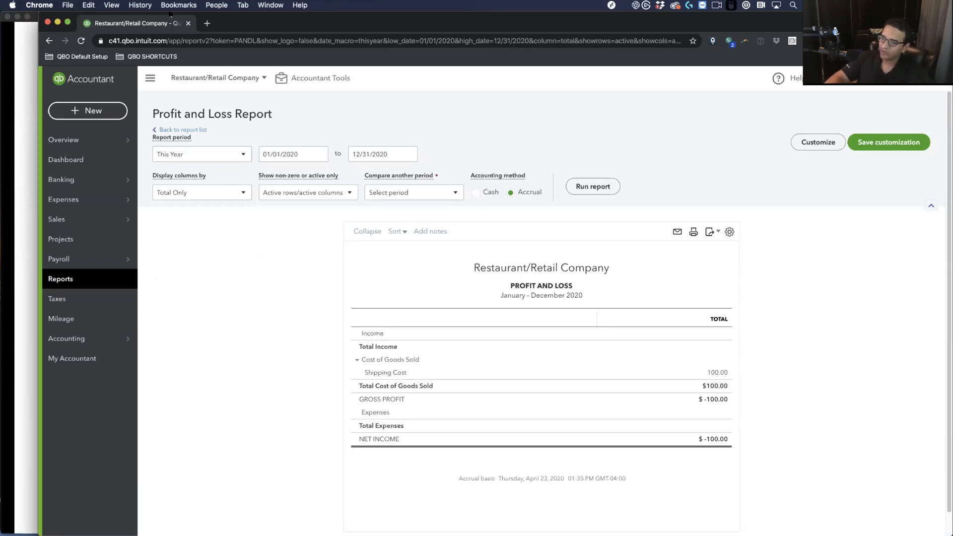
right_click(153, 19)
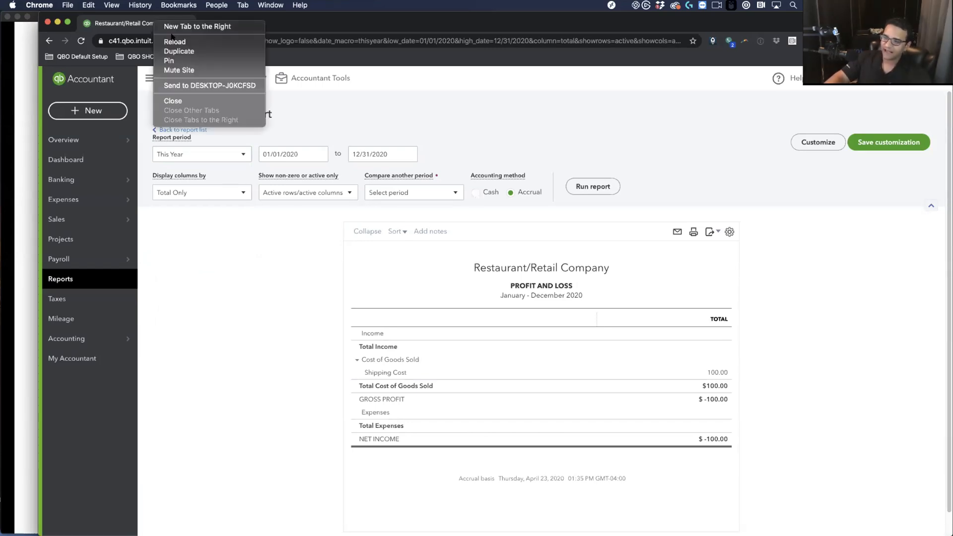
left_click(207, 53)
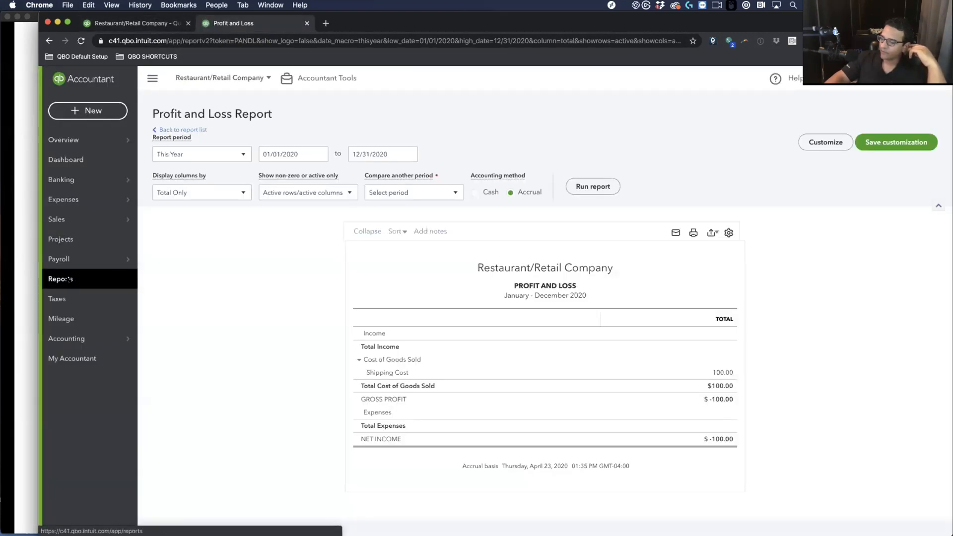
Run the Balance Sheet for All Dates, showing $607.50 inventory
left_click(69, 279)
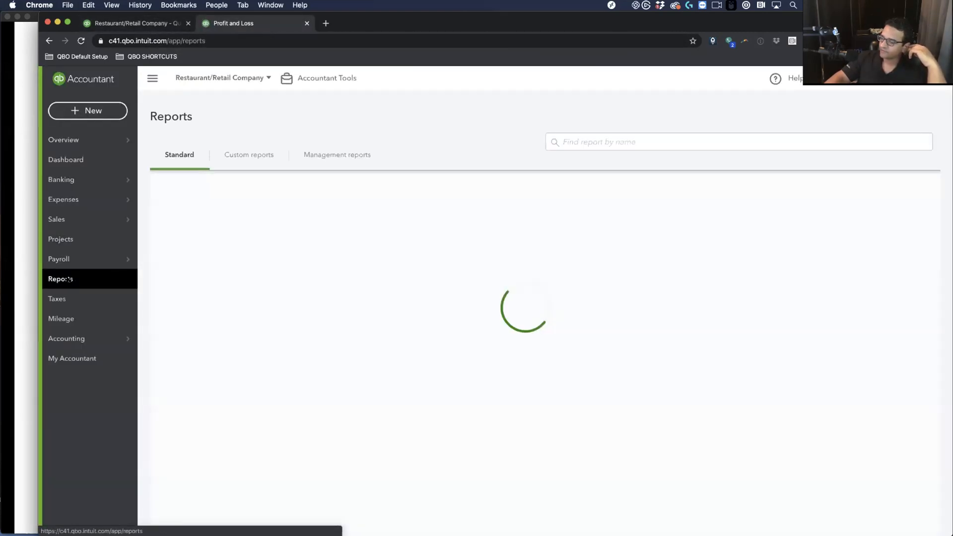
left_click(224, 250)
left_click(166, 152)
scroll(184, 165, "up", 5)
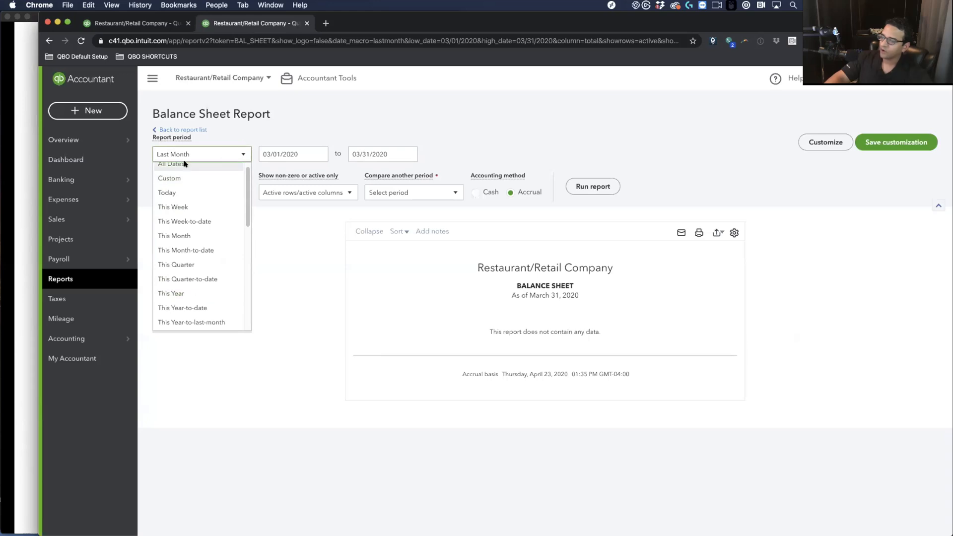
left_click(177, 165)
left_click(593, 186)
scroll(394, 273, "down", 3)
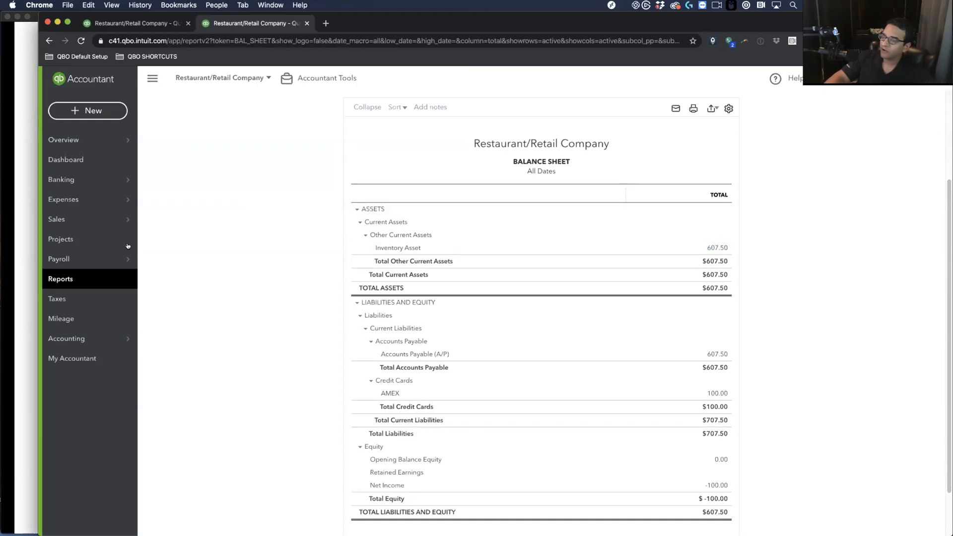
Duplicate the Balance Sheet tab into a third tab showing the Reports list
right_click(257, 26)
left_click(294, 57)
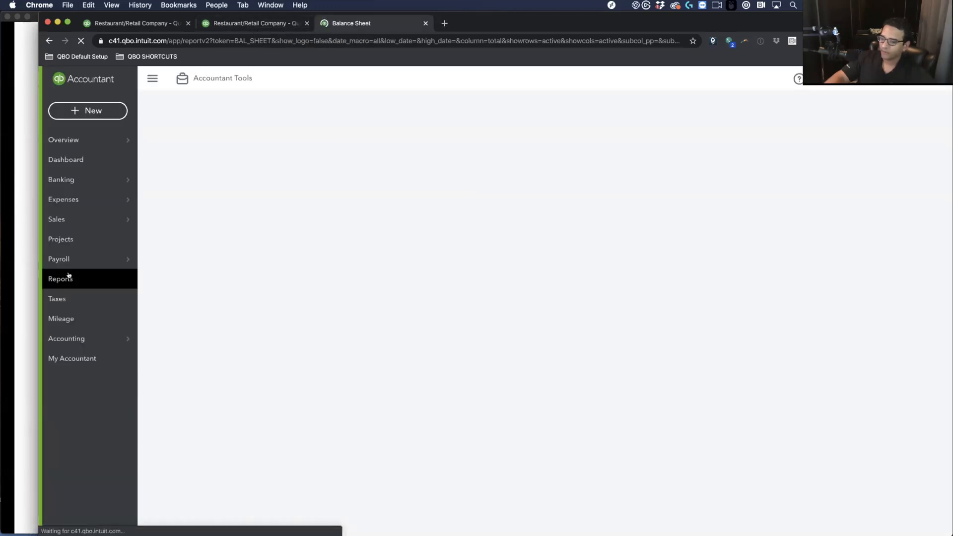
left_click(68, 276)
Find 'valu' and open the Inventory Valuation Summary (Blue 262.50, Red 345.00), zoomed to 150%
left_click(640, 141)
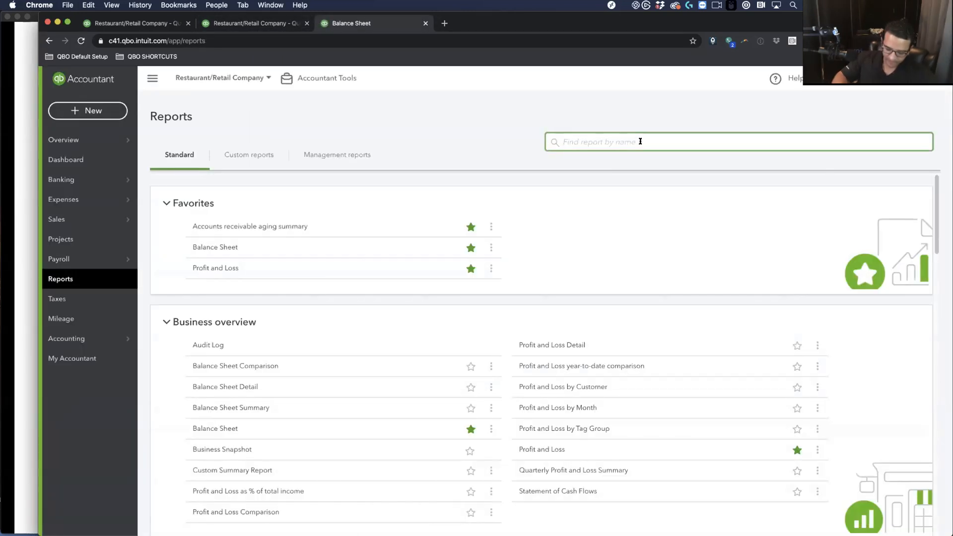
type("valu")
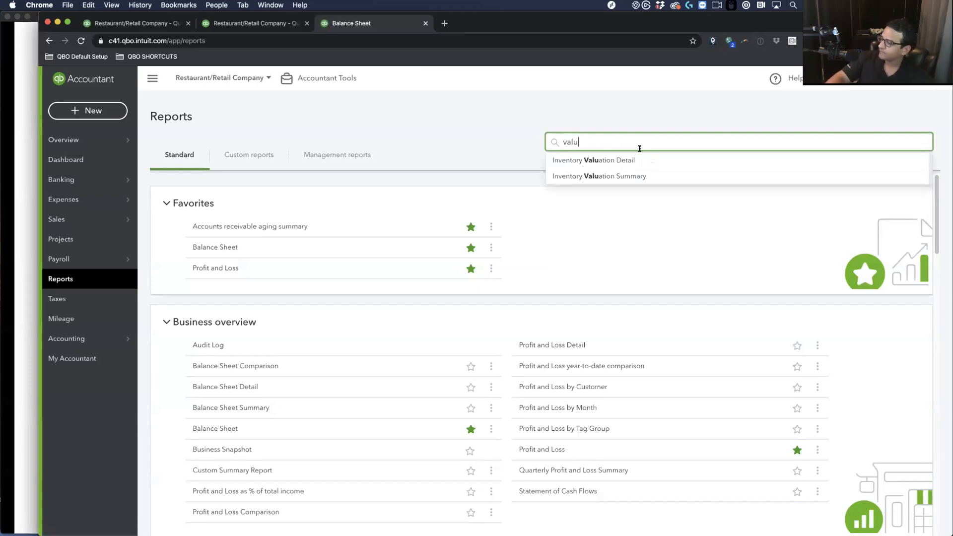
left_click(620, 177)
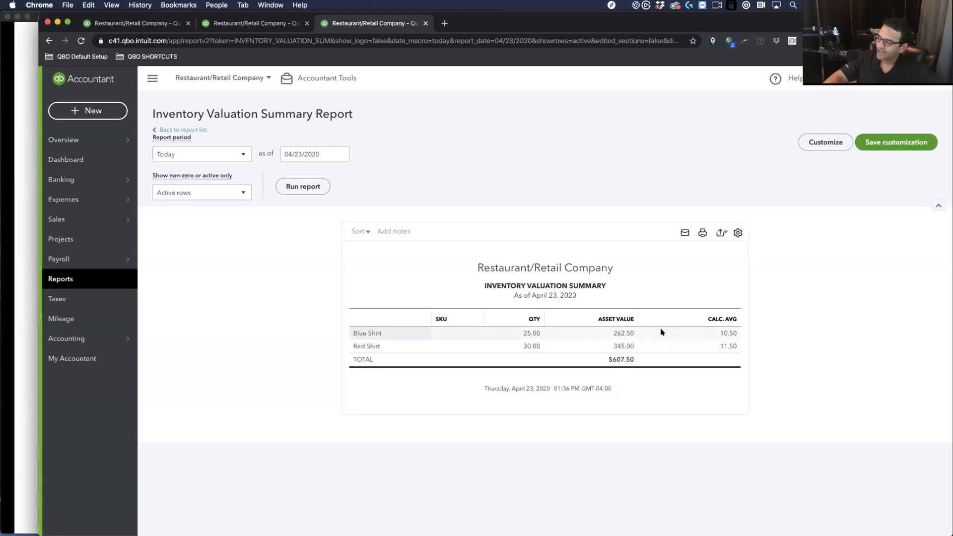
left_click(621, 333)
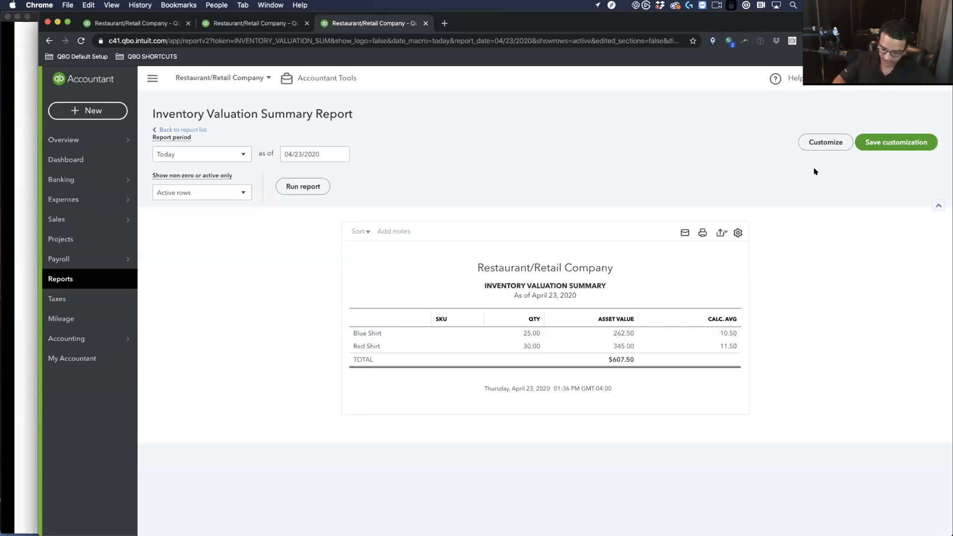
key("super+equal")
key("super+equal")
key("super+equal")
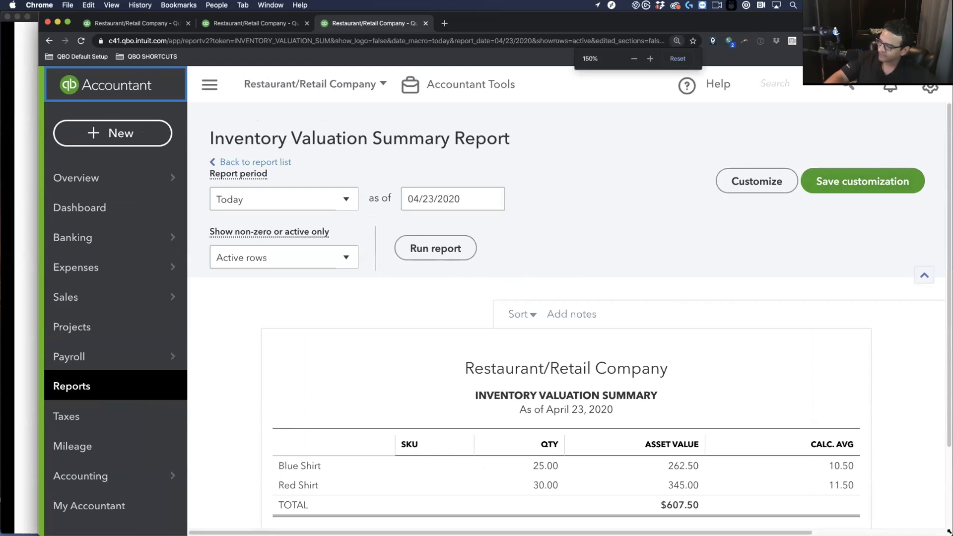
Check the report's display density options, then compare the Profit and Loss and Balance Sheet tabs
scroll(804, 447, "down", 3)
scroll(852, 395, "up", 2)
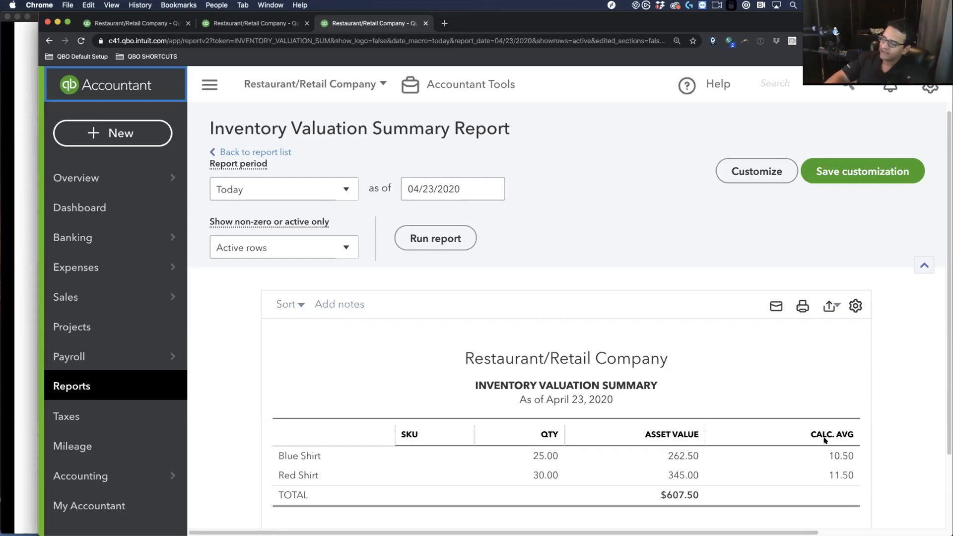
left_click(854, 305)
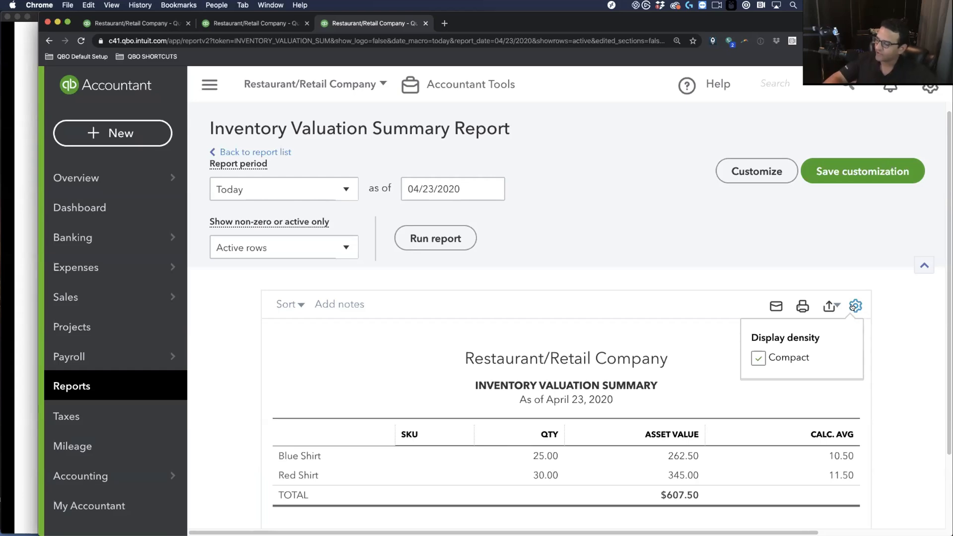
left_click(678, 227)
left_click(168, 26)
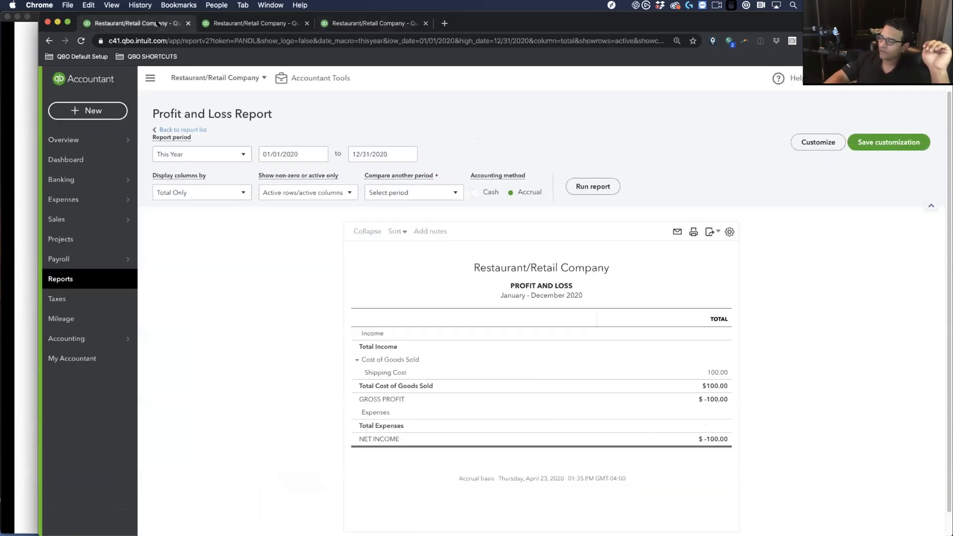
scroll(329, 266, "down", 5)
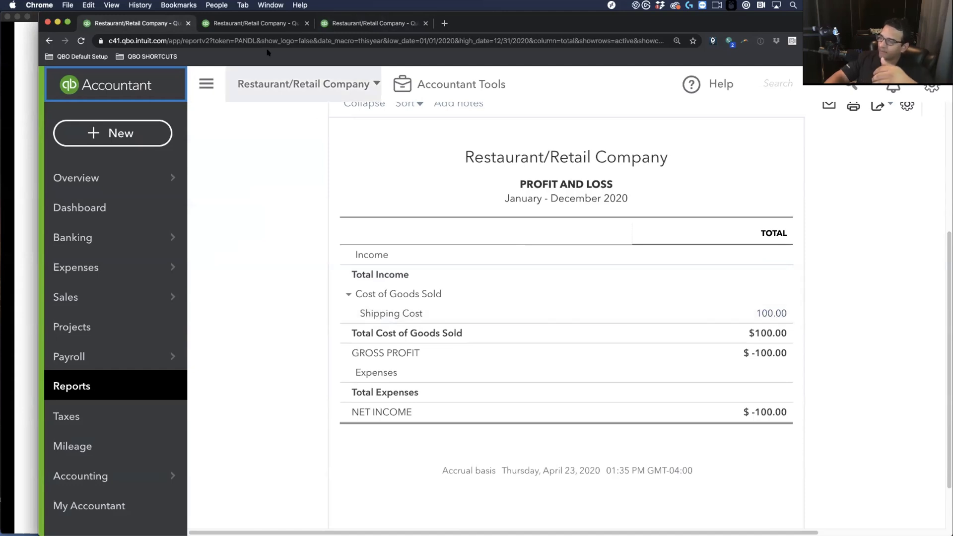
left_click(263, 26)
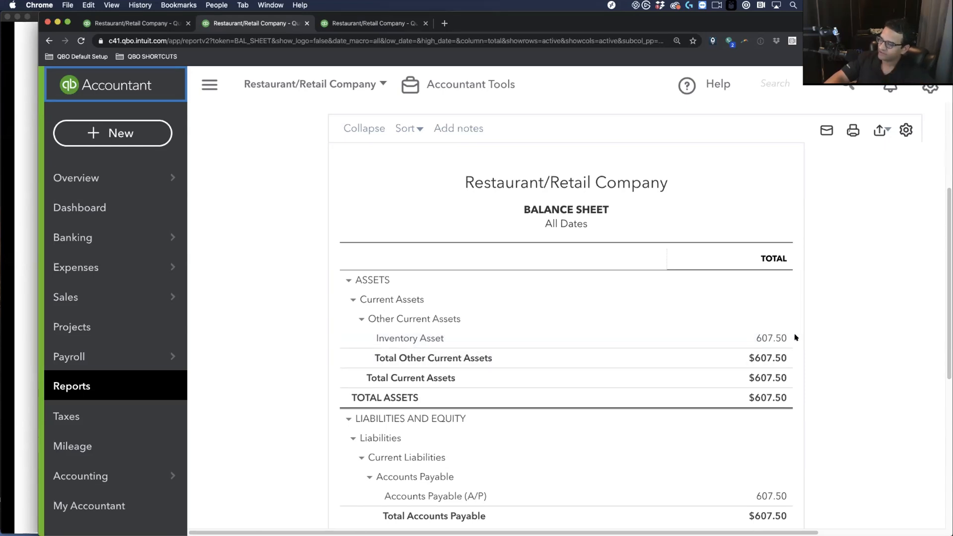
Return to Profit and Loss and reopen the recent $607.50 China Shirts LTD bill
left_click(144, 28)
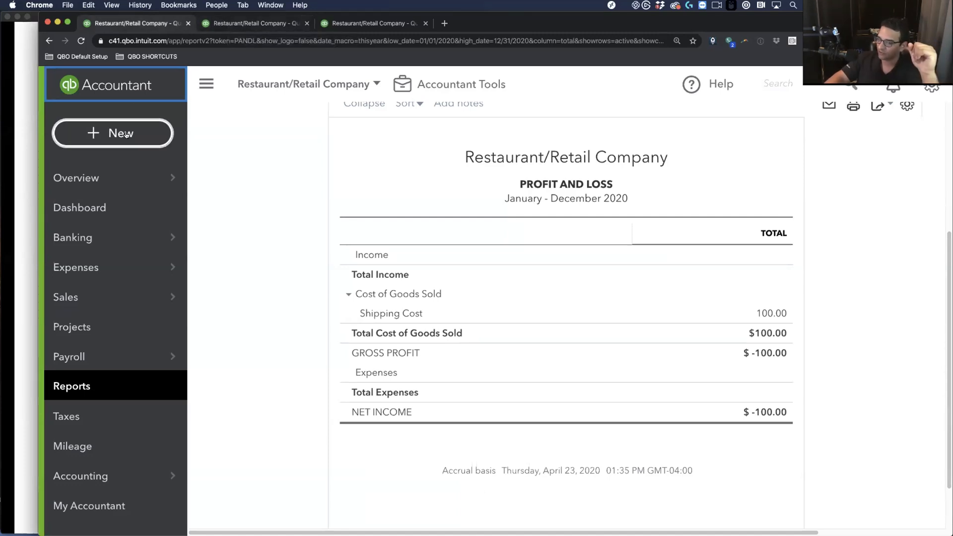
left_click(779, 83)
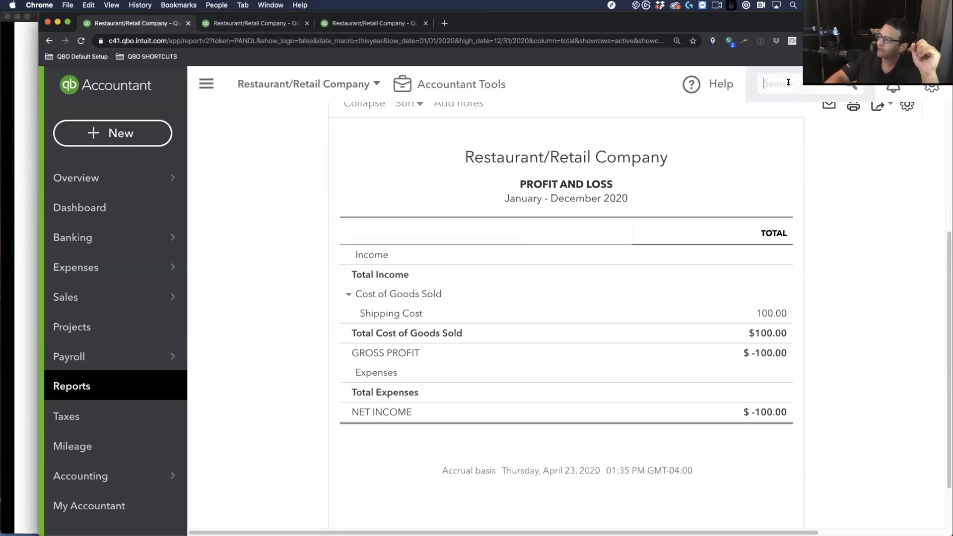
left_click(565, 135)
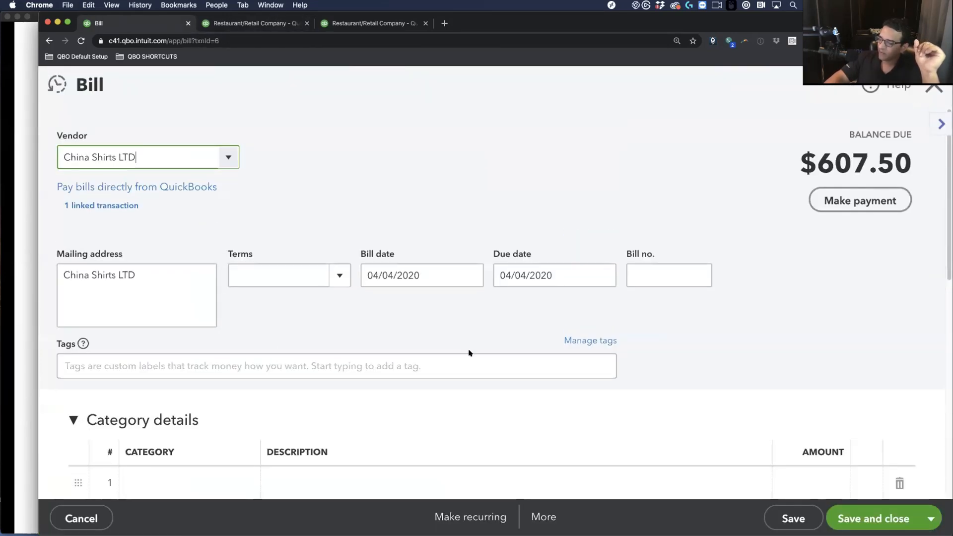
Set the first category line to Shipping Cost, described 'DHL on Amex 04/02/2020'
scroll(257, 328, "down", 3)
left_click(175, 305)
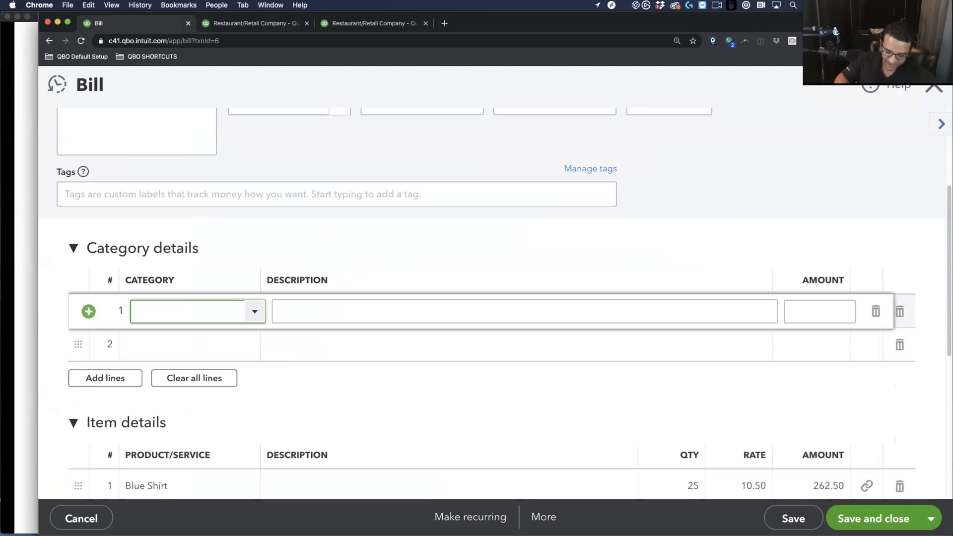
type("Sh")
left_click(223, 365)
left_click(307, 317)
type("DS")
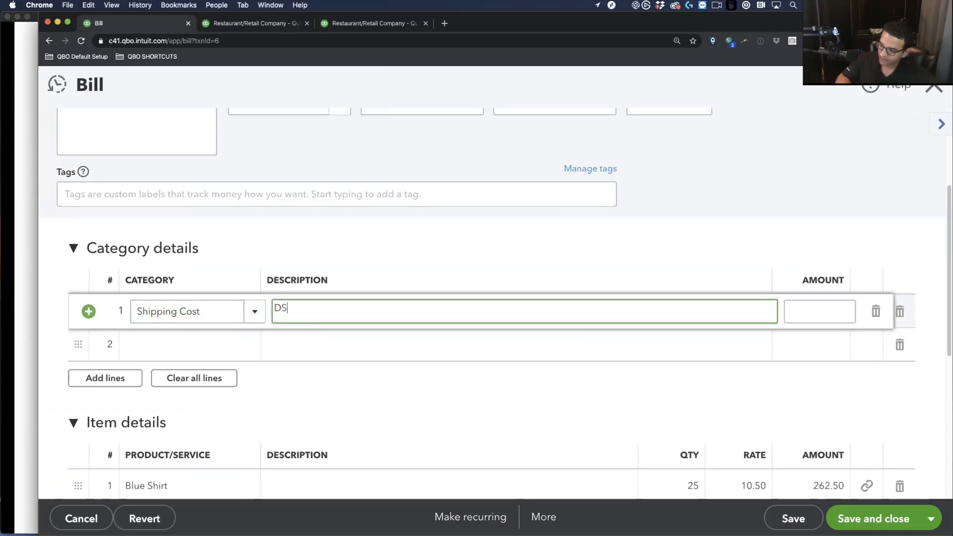
type("L on A")
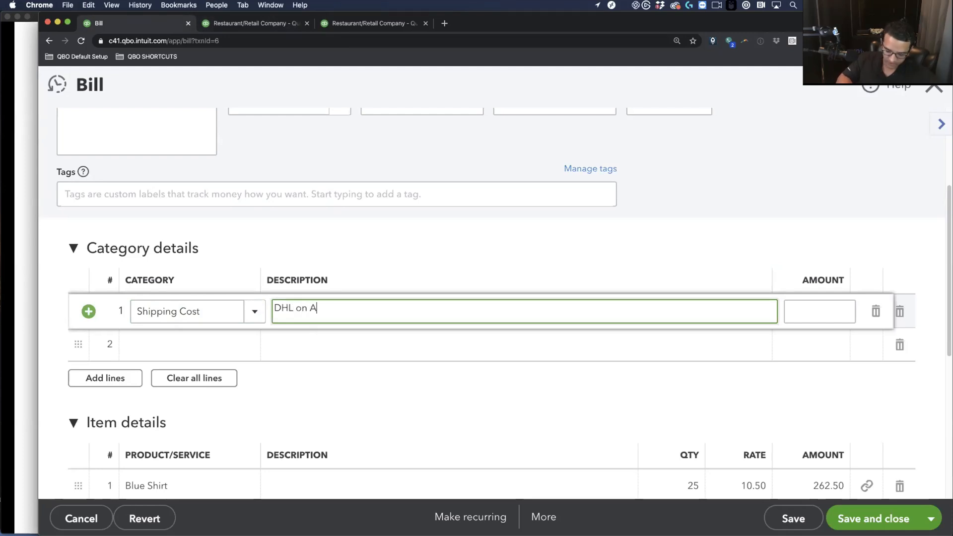
type("mex 04/02/2020")
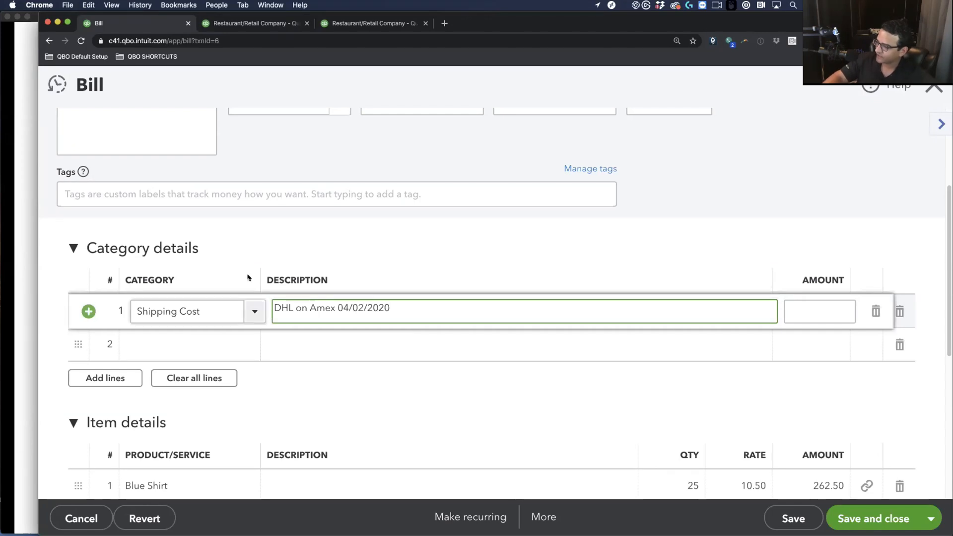
left_click_drag(297, 314, 240, 306)
scroll(334, 331, "up", 2)
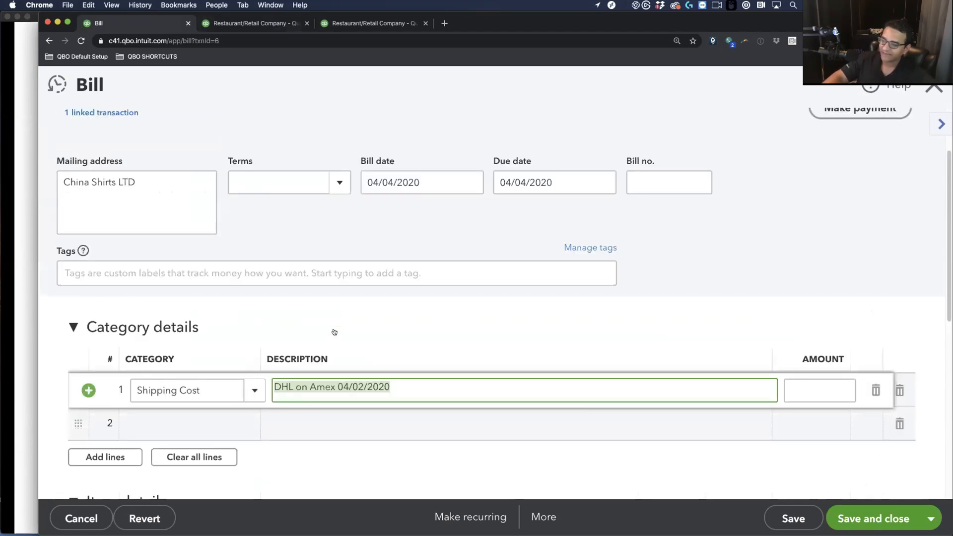
scroll(335, 331, "down", 1)
Enter -100.00 as the shipping amount, cutting the bill total to $507.50
left_click(811, 374)
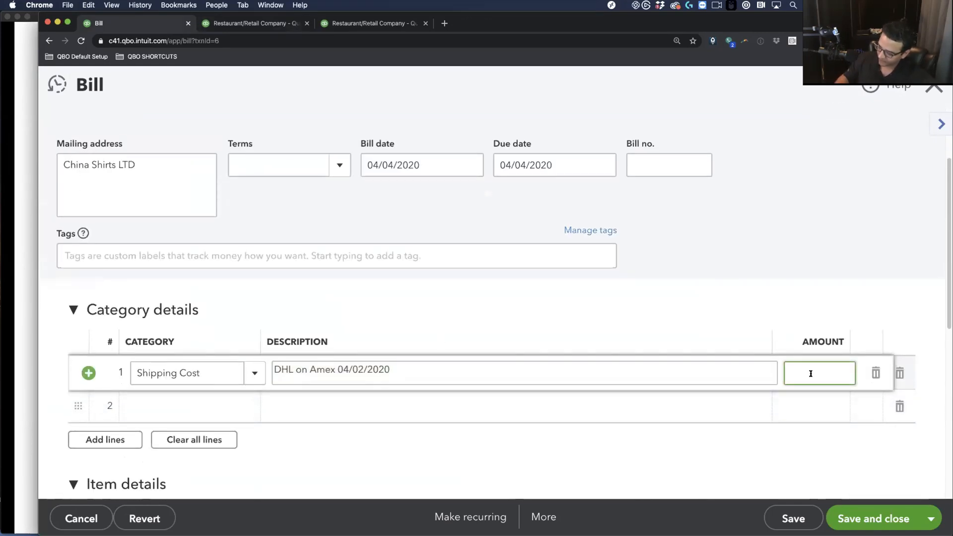
type("-100")
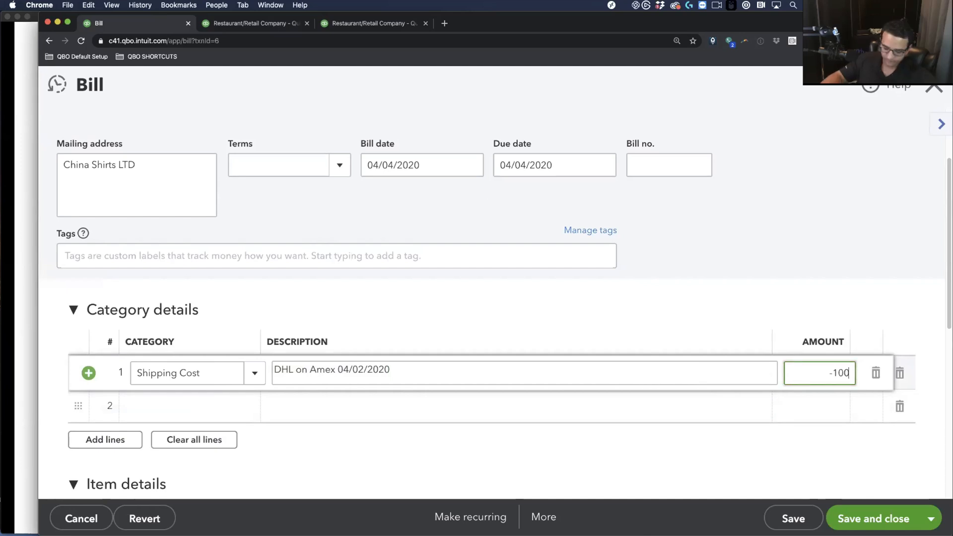
key("Tab")
scroll(756, 332, "down", 2)
left_click(719, 345)
scroll(796, 283, "down", 2)
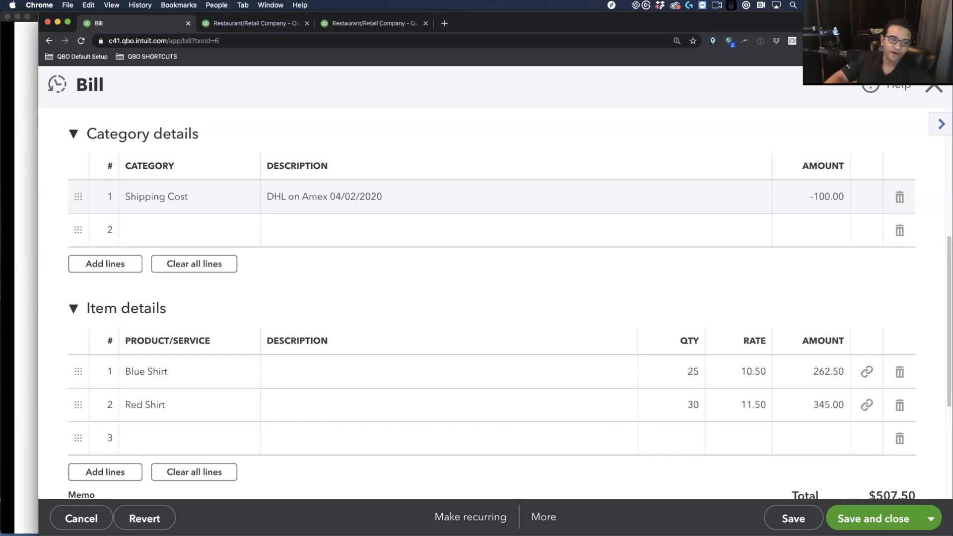
key("super+Tab")
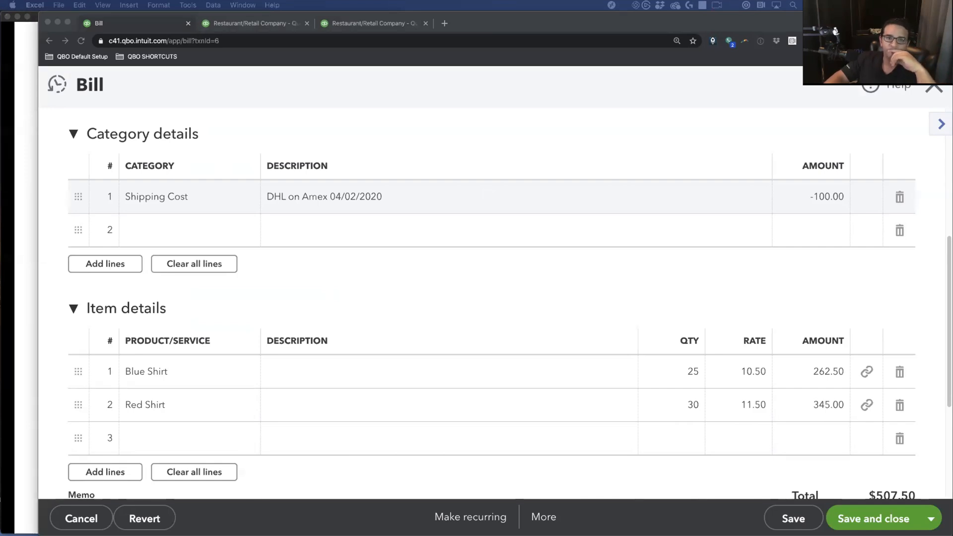
Bring the blank Excel workbook forward and zoom it to 200%
left_click_drag(952, 94, 376, 59)
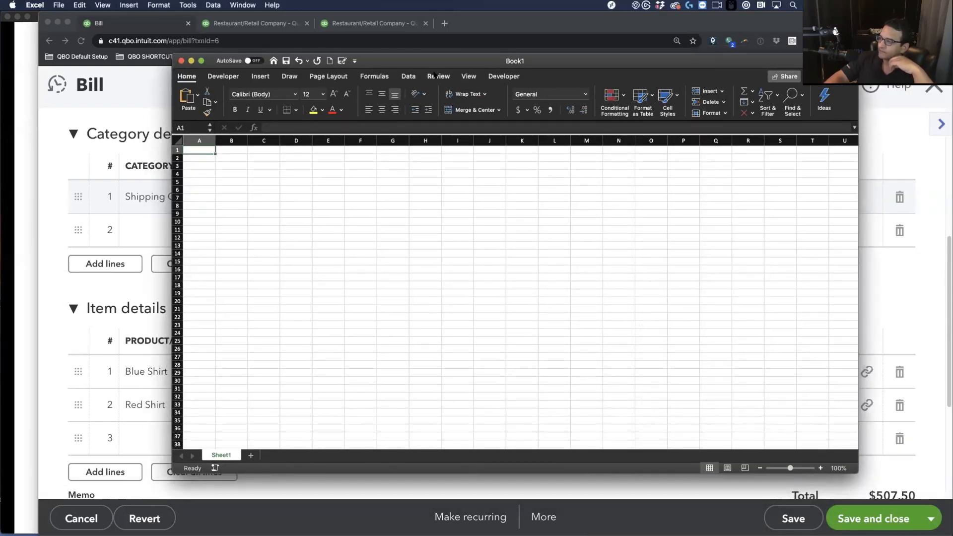
left_click(467, 76)
left_click(438, 94)
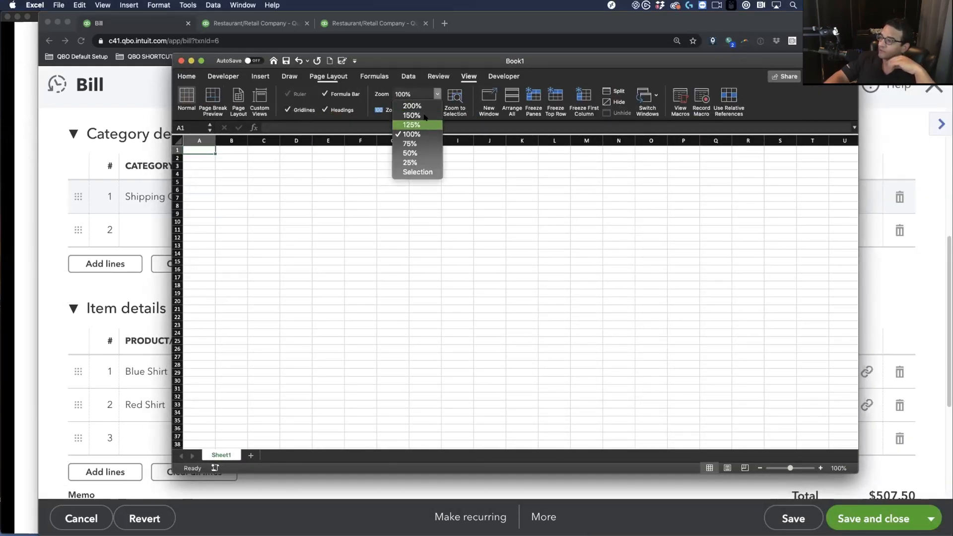
left_click(416, 107)
left_click_drag(384, 63, 479, 113)
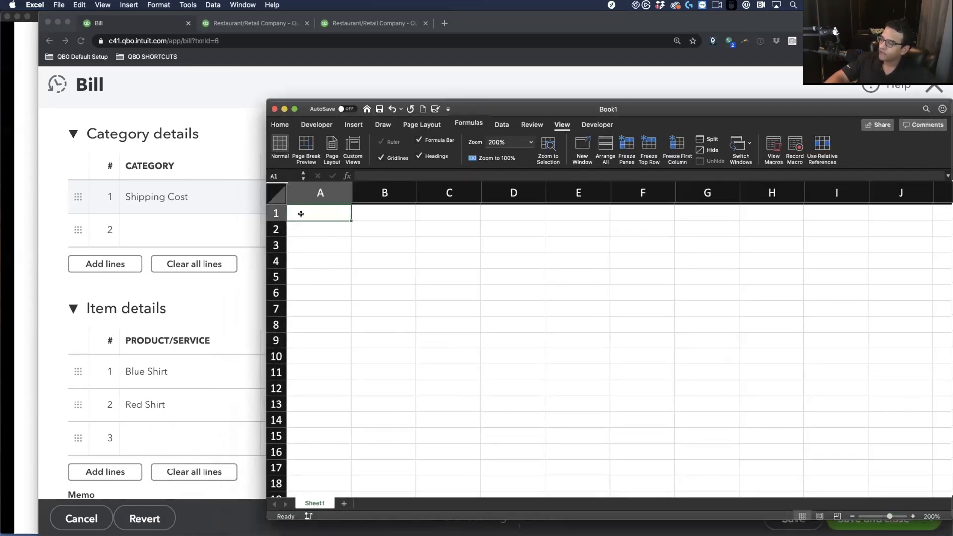
Enter Blue and Red in A1:A2 with quantities 25 and 30 in column B
type("Blue")
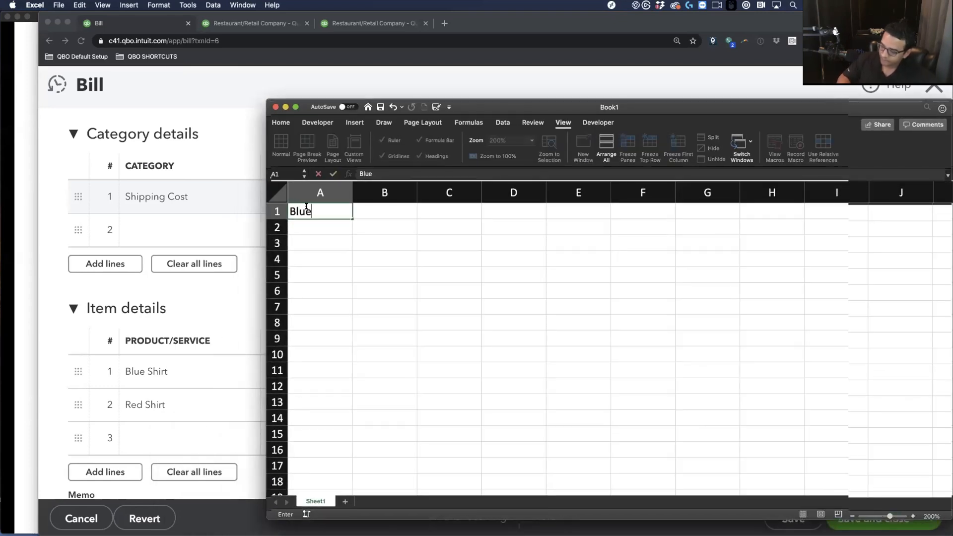
key("Return")
type("Red")
key("Tab")
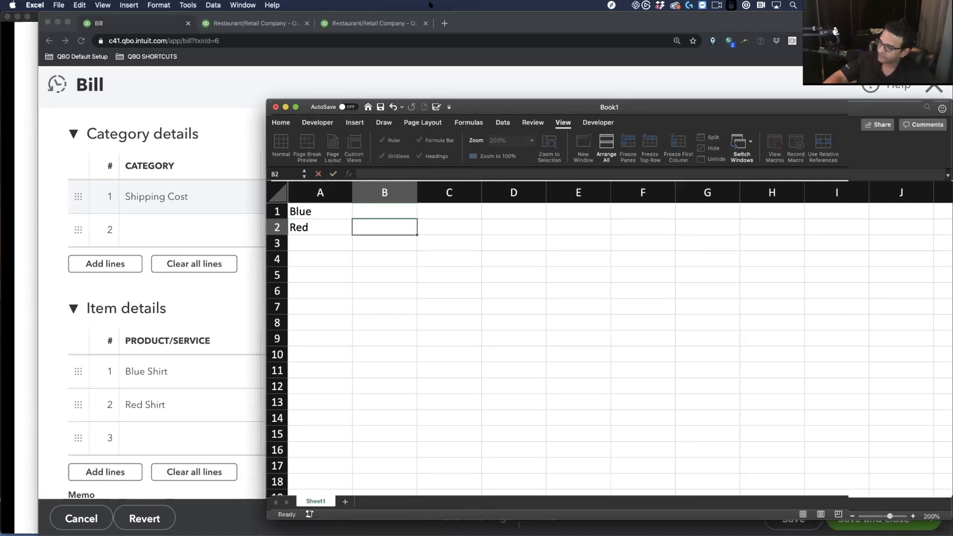
left_click_drag(521, 114, 324, 194)
left_click(183, 299)
type("25")
key("Return")
type("30")
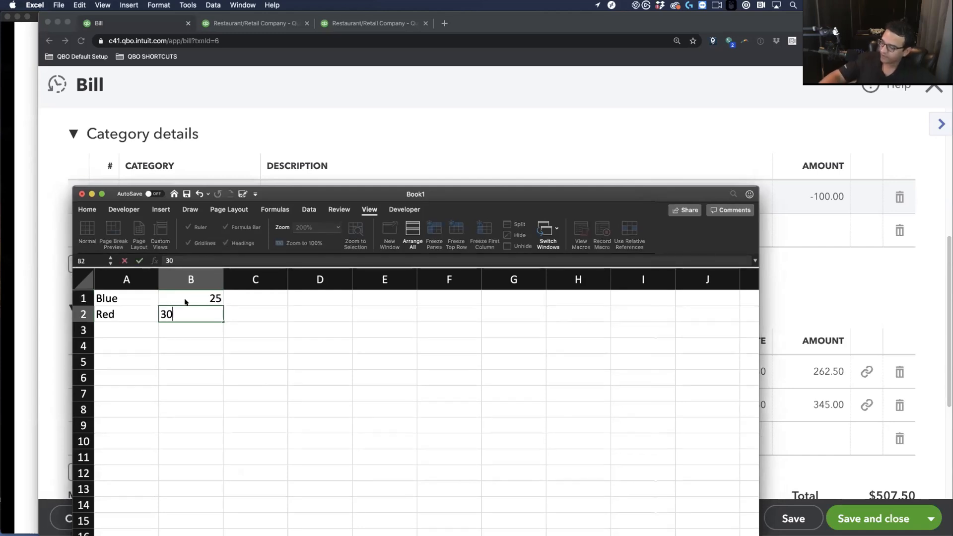
Enter unit costs 10.50 and 11.50 in C1:C2
left_click_drag(332, 182, 363, 214)
left_click(287, 313)
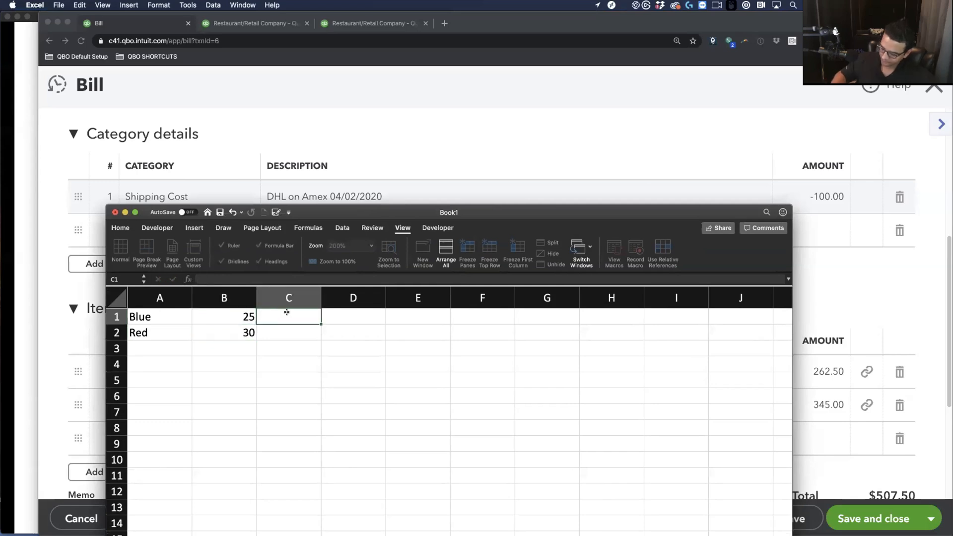
type("10.50")
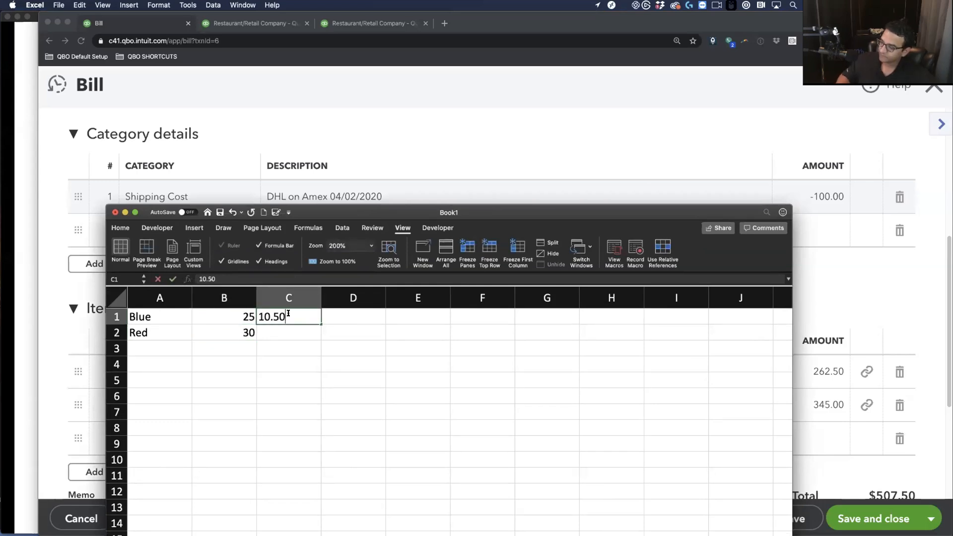
key("Return")
type("11.50")
key("Return")
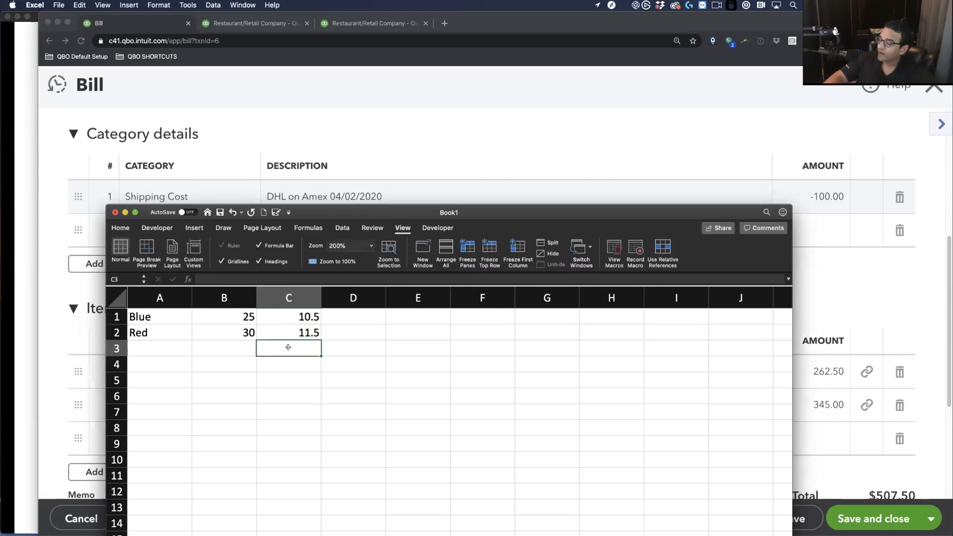
Begin a formula in cell E1
left_click(392, 395)
left_click(412, 315)
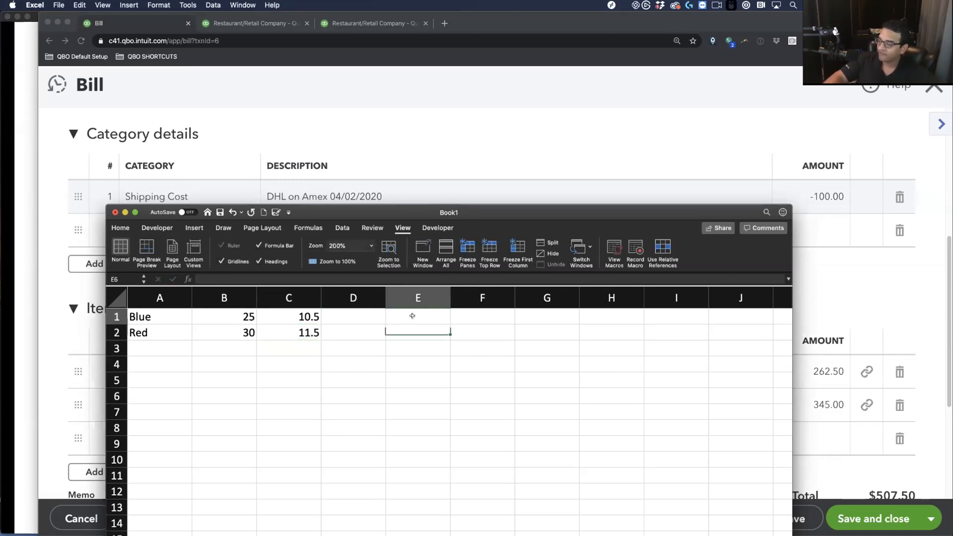
type("=")
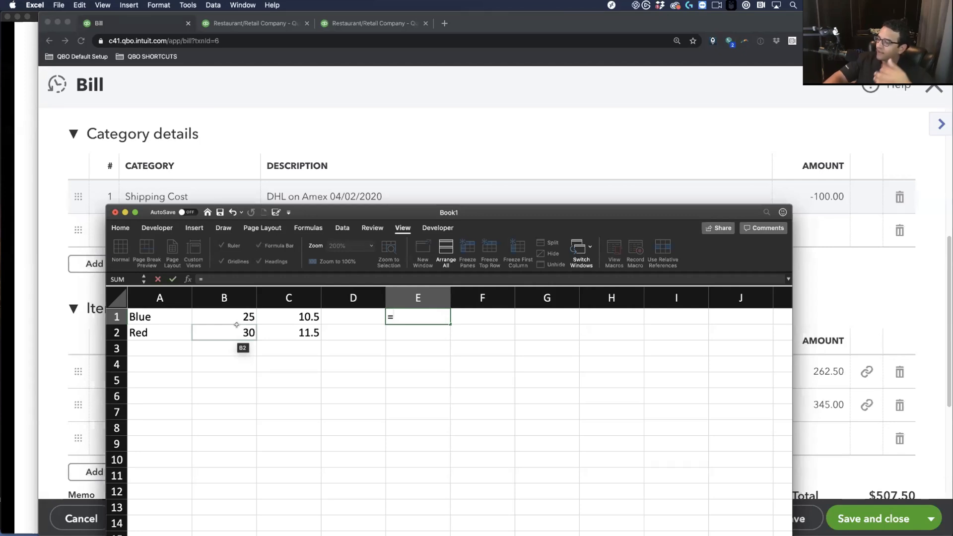
Complete =B1/SUM(B1:B2) in E1 for Blue's share of total quantity
left_click(220, 316)
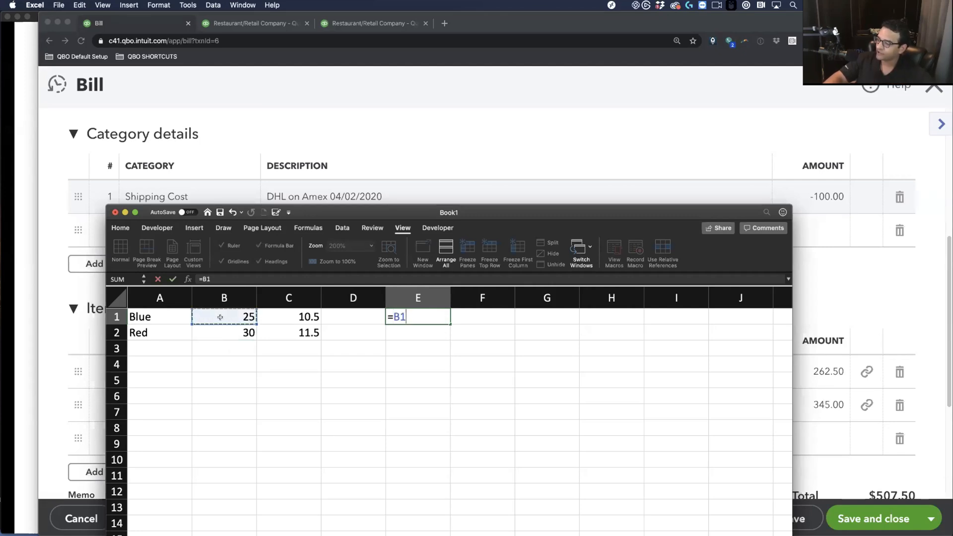
type("/(sum(")
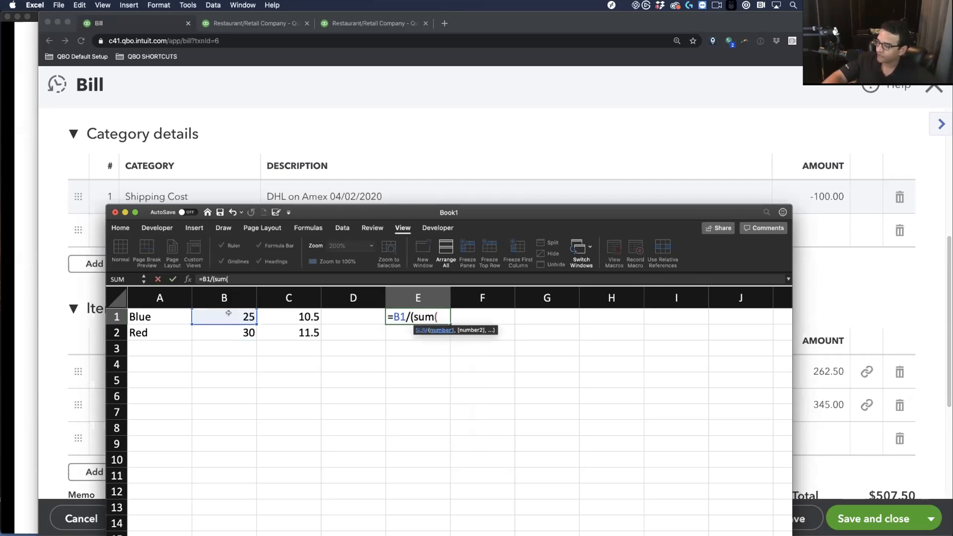
left_click_drag(221, 317, 227, 337)
key("Return")
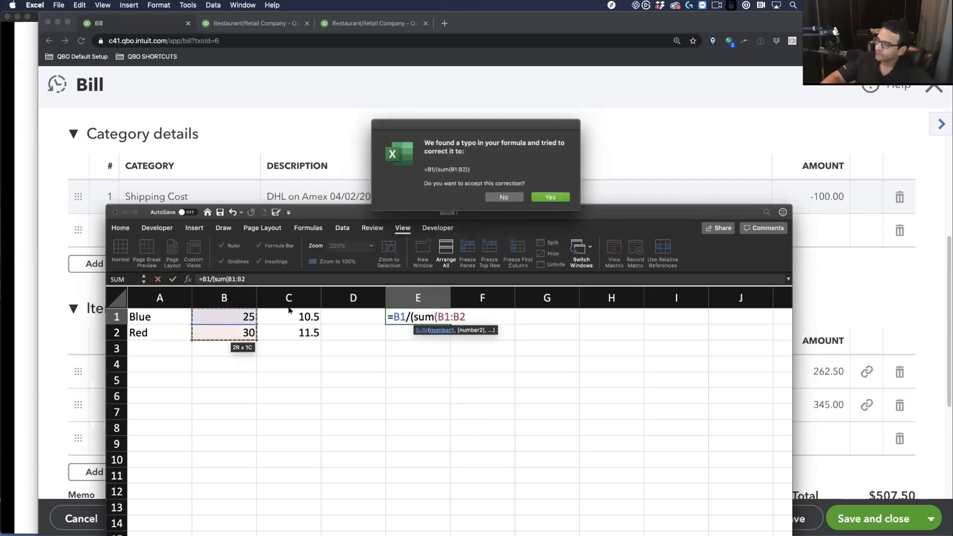
left_click(550, 197)
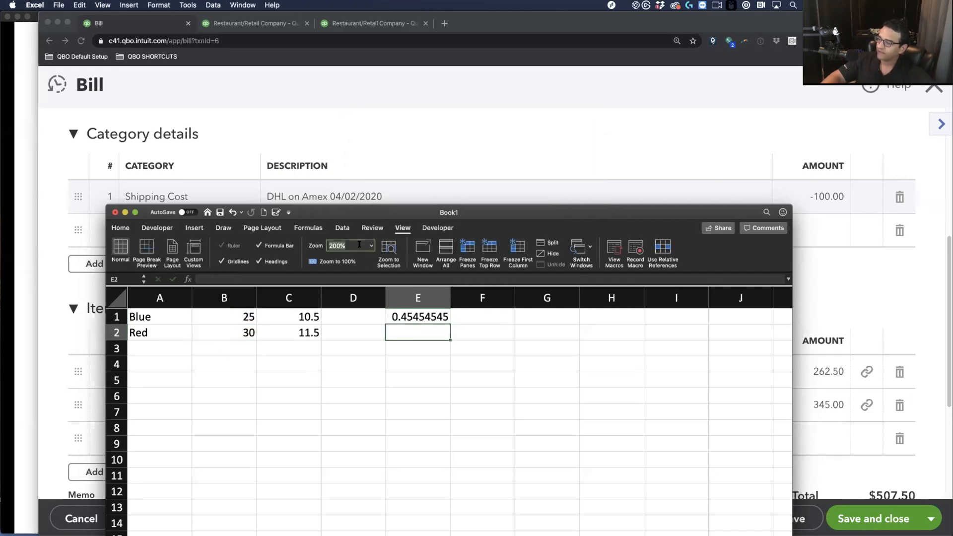
Magnify the sheet to 400% and reposition the Excel window
type("50")
type("5")
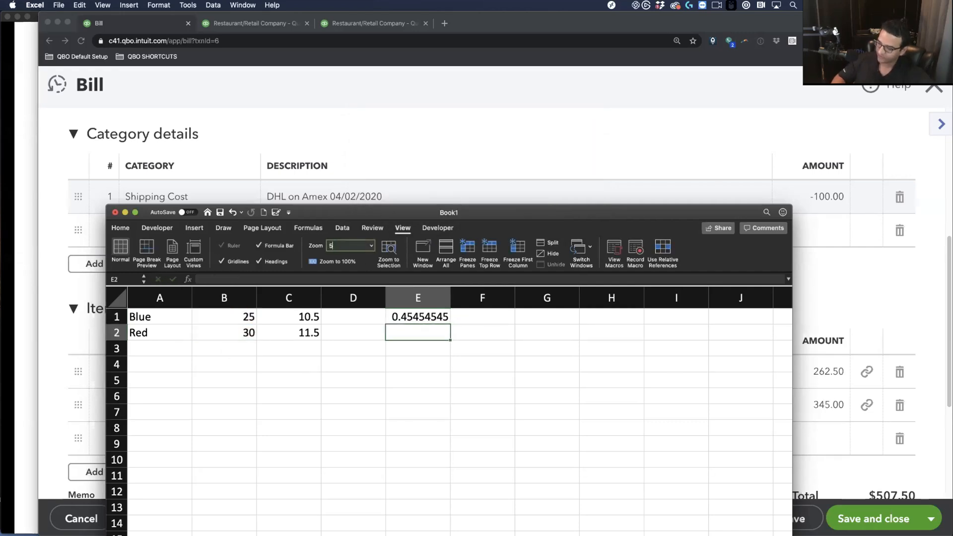
type("400")
key("Return")
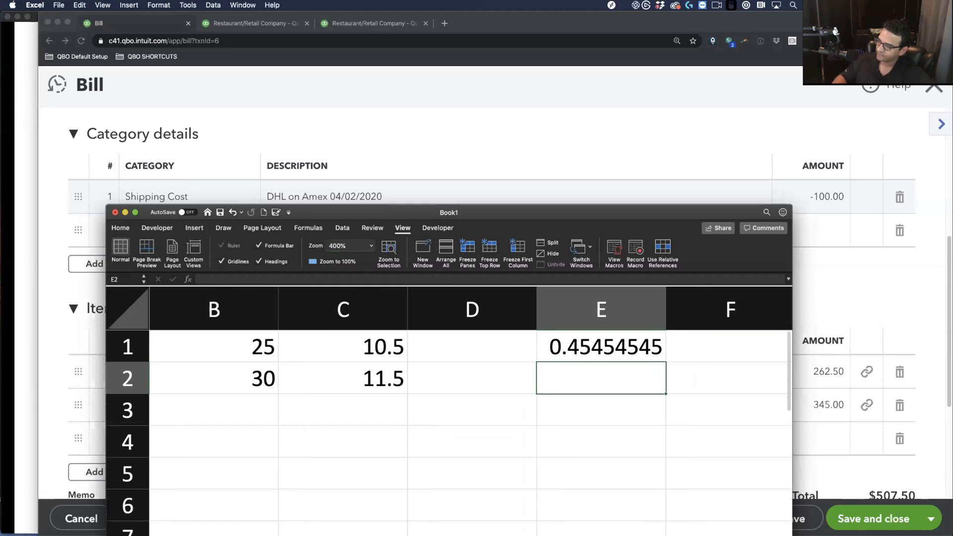
left_click_drag(464, 211, 604, 59)
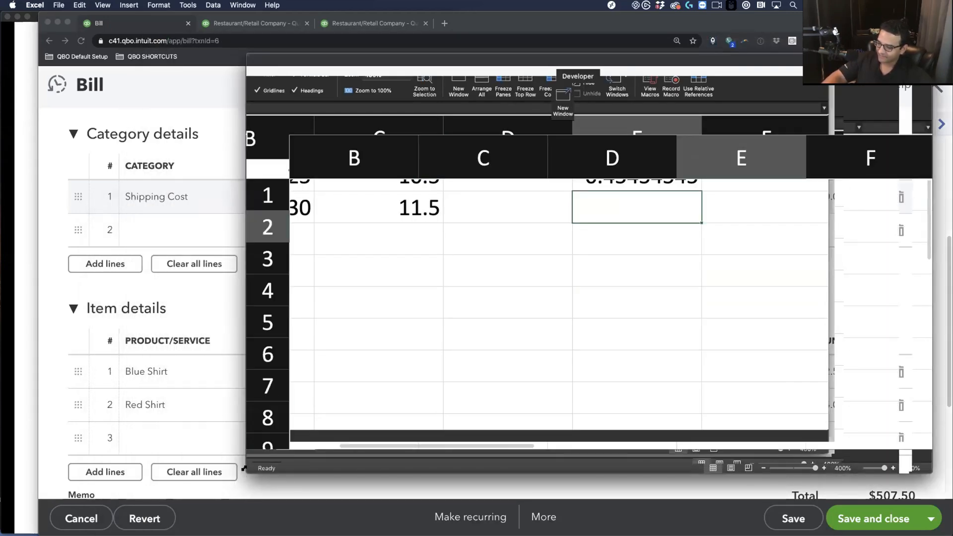
left_click_drag(246, 473, 76, 517)
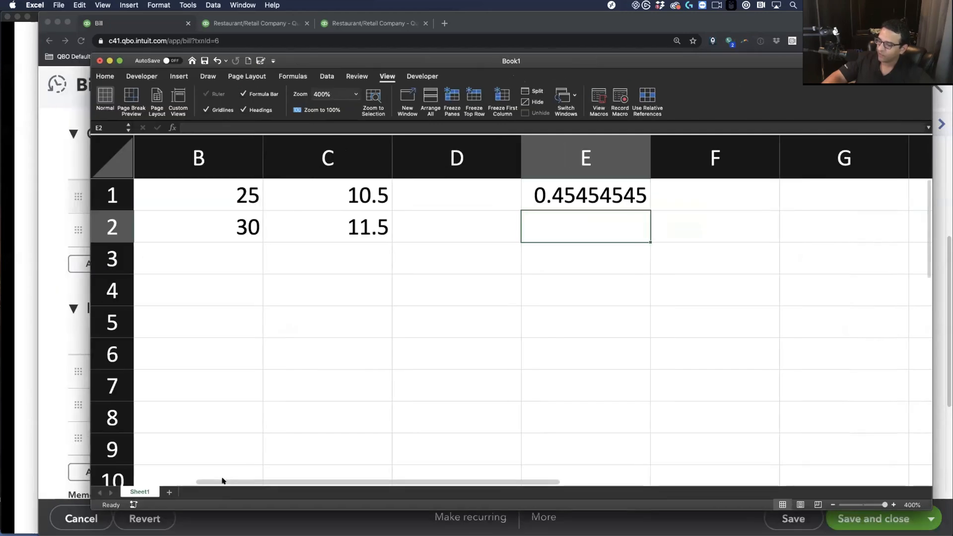
left_click_drag(224, 481, 144, 481)
Format Blue's share in E1 as a percentage, showing 45%
key("Up")
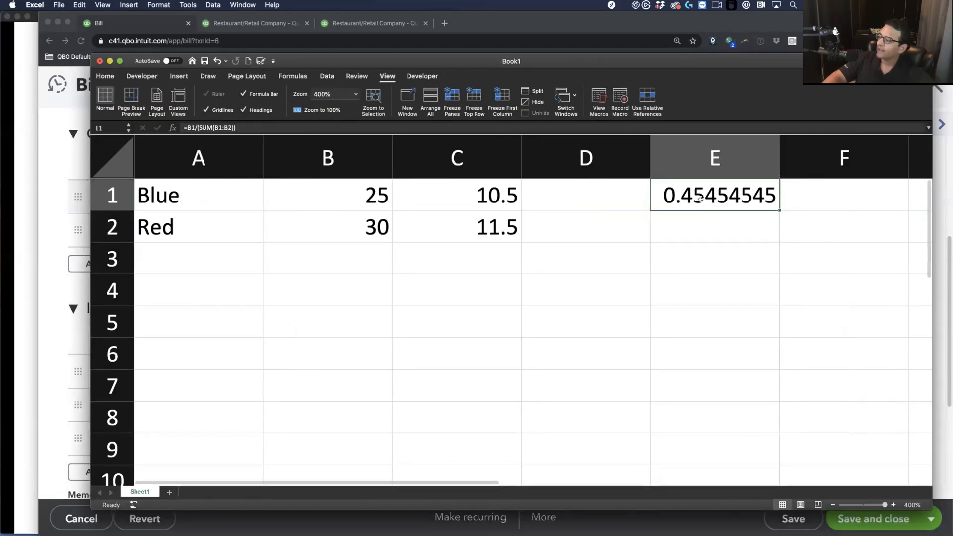
left_click(105, 76)
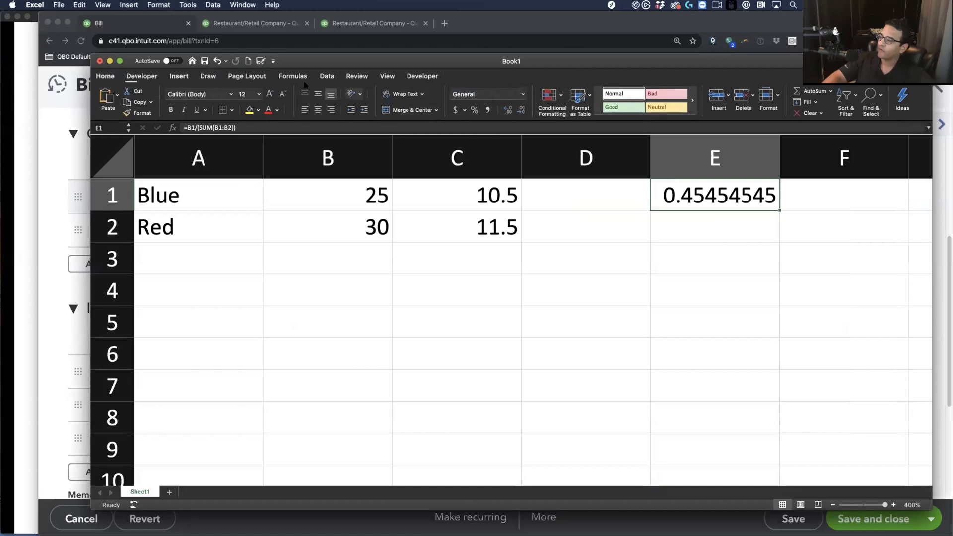
left_click(473, 110)
left_click(640, 233)
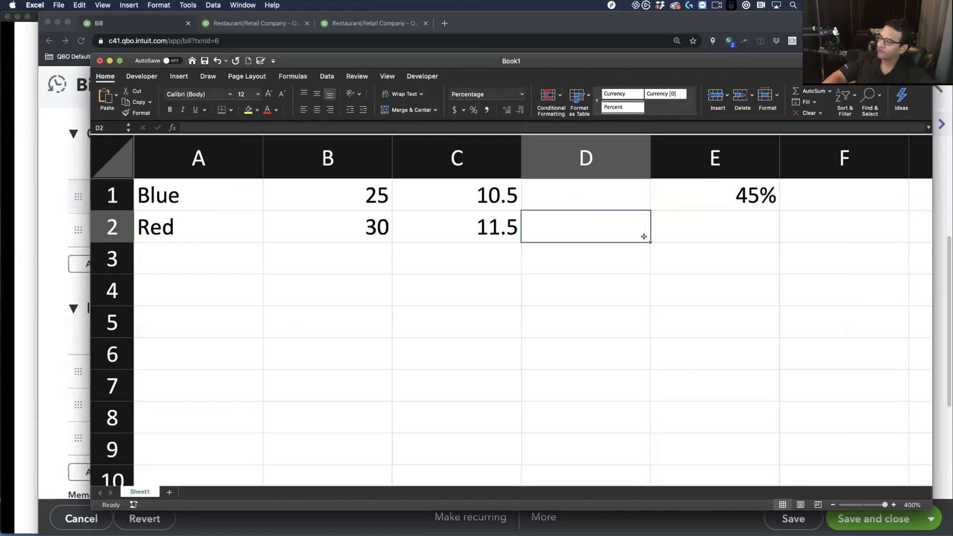
left_click(697, 201)
key("Left")
key("Left")
key("Left")
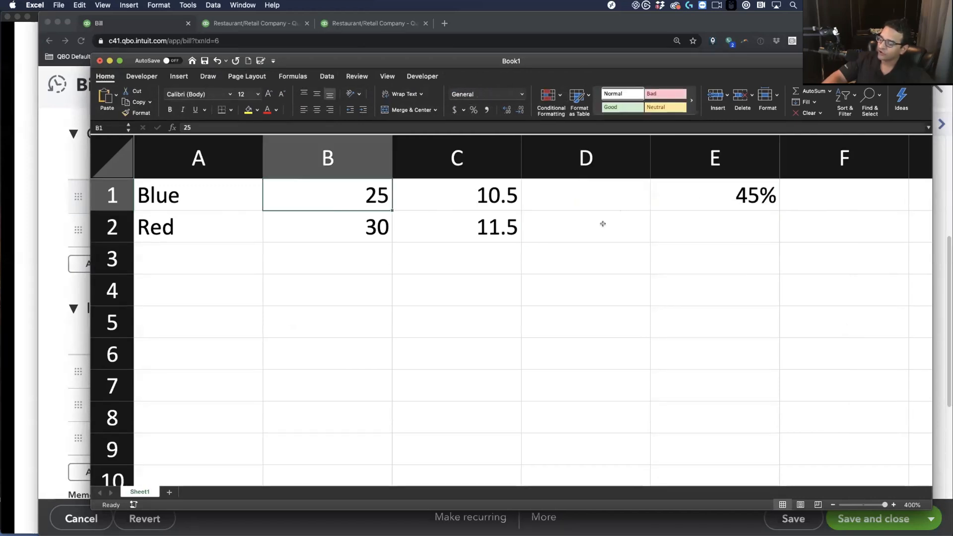
Enter =B2/SUM(B1:B2) in E2 and format it as Percent, showing 55%
left_click(700, 223)
type("=")
left_click(372, 218)
type("/(")
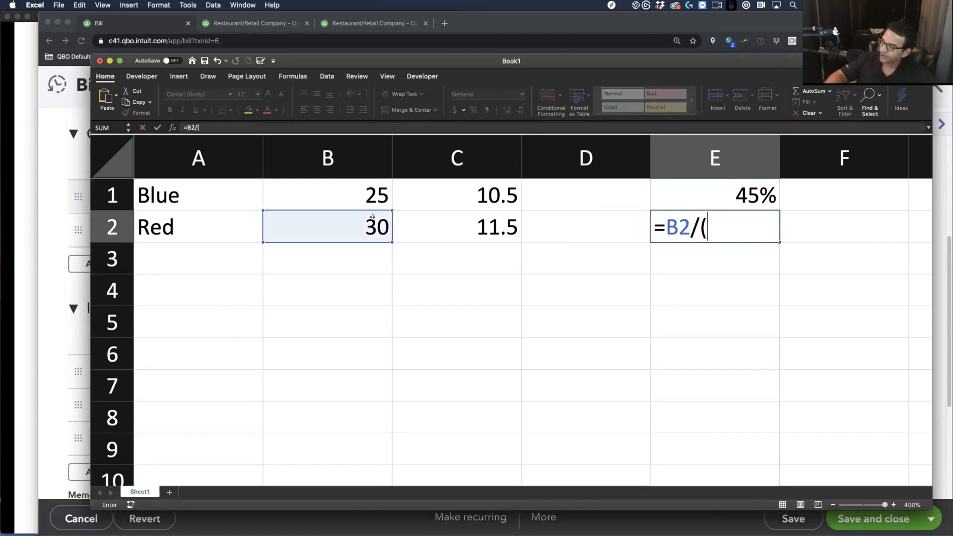
type("sum(")
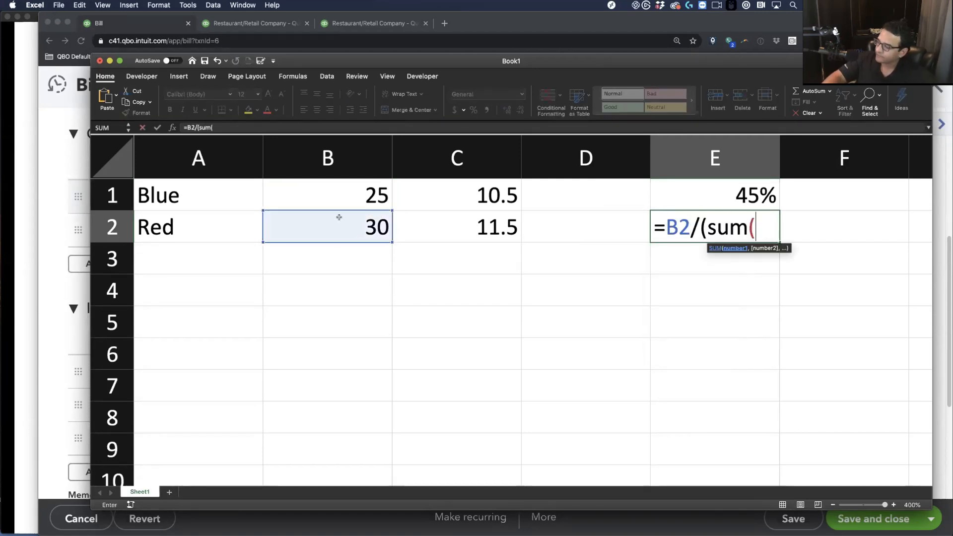
left_click_drag(343, 199, 345, 218)
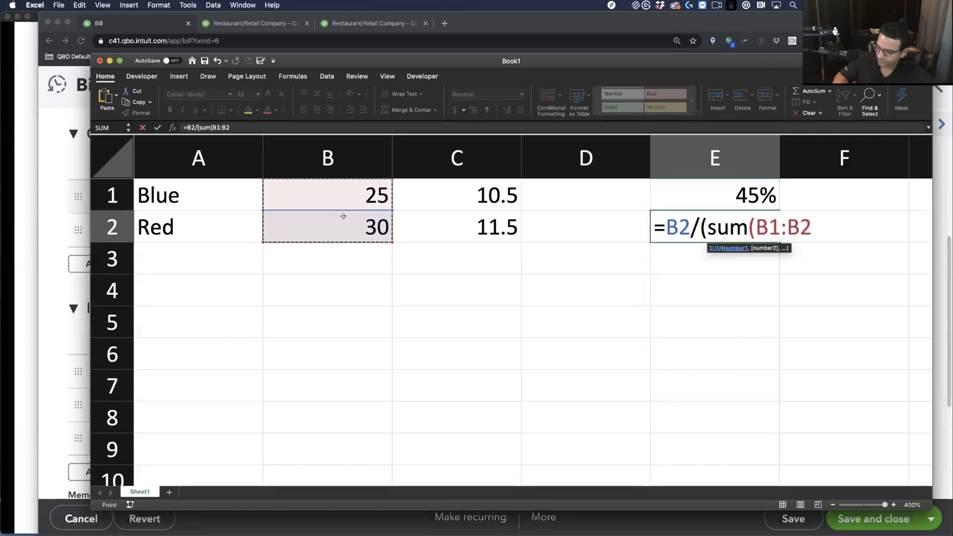
type(")")
key("Return")
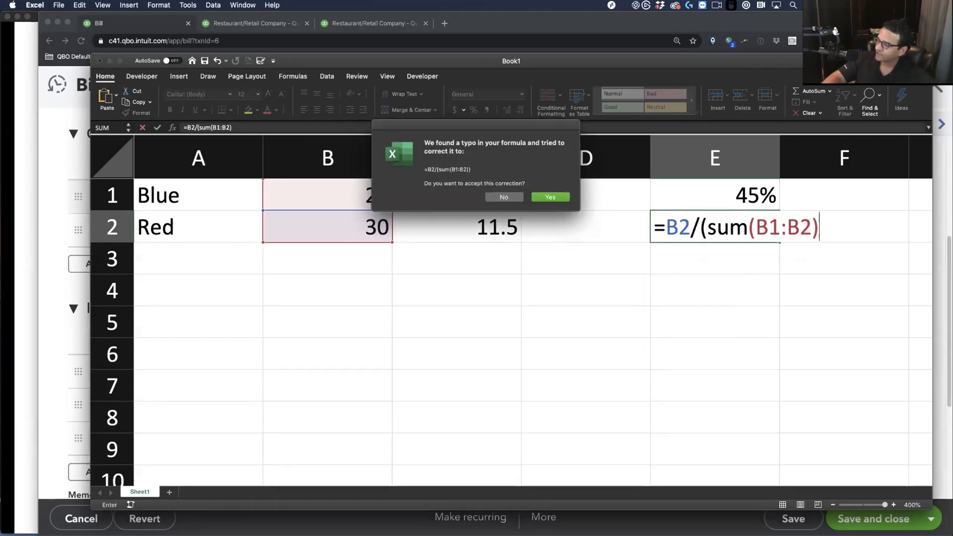
left_click(550, 198)
key("Up")
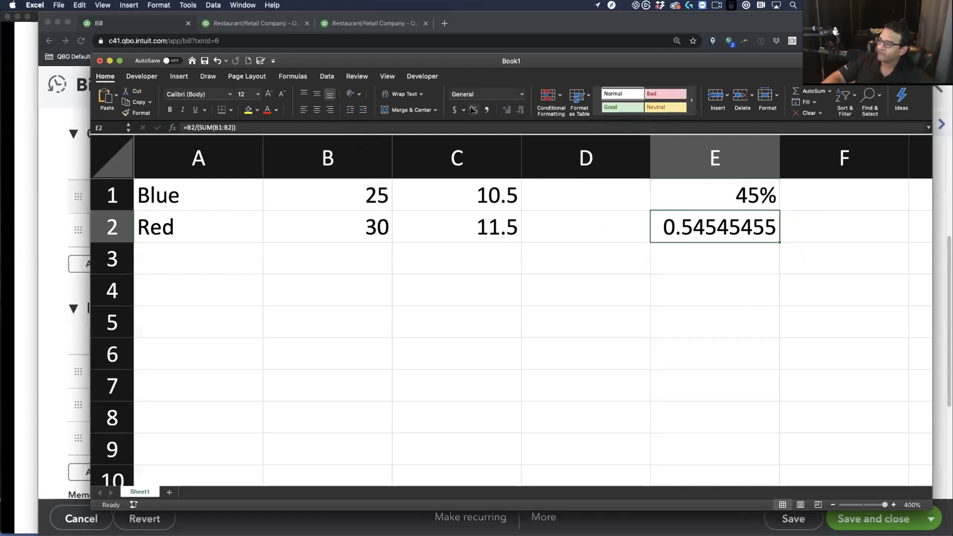
key("ctrl+shift+5")
left_click(640, 283)
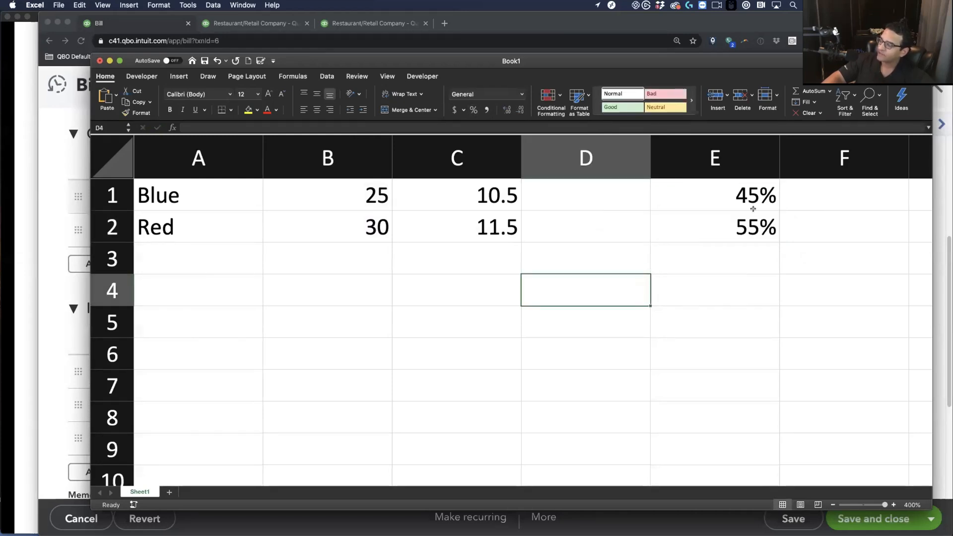
Allocate $100 shipping with =E1*100 in F1, Accounting format, filled down ($45.45, $54.55)
left_click(848, 200)
type("=")
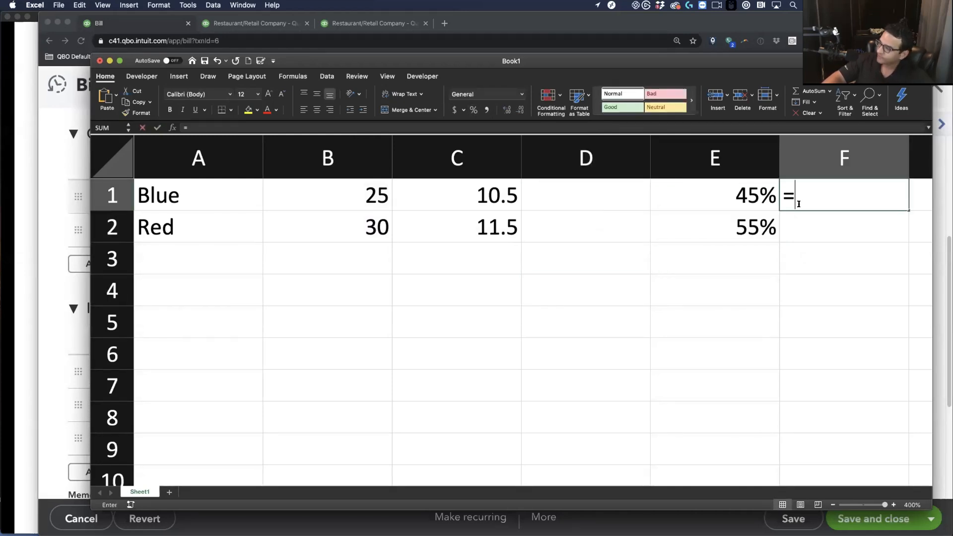
left_click(740, 197)
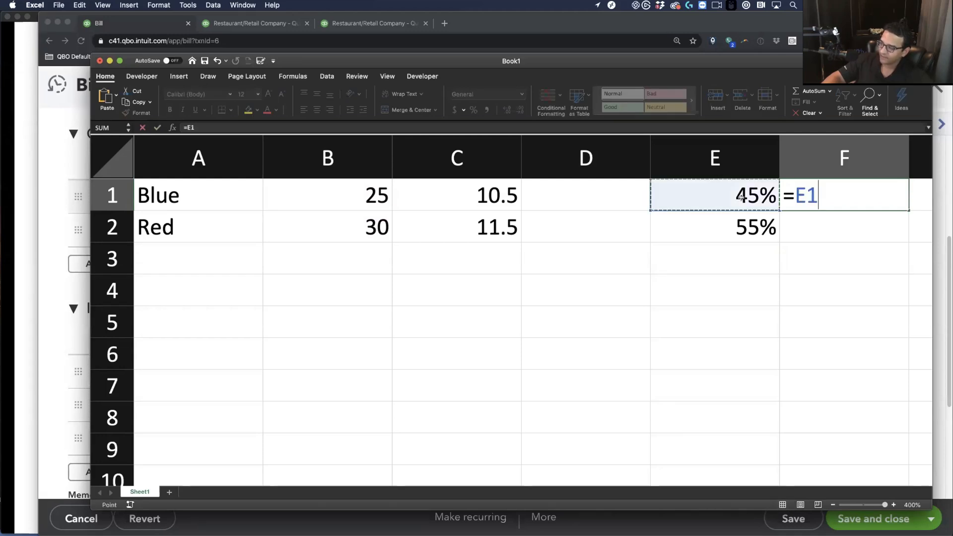
type("*100")
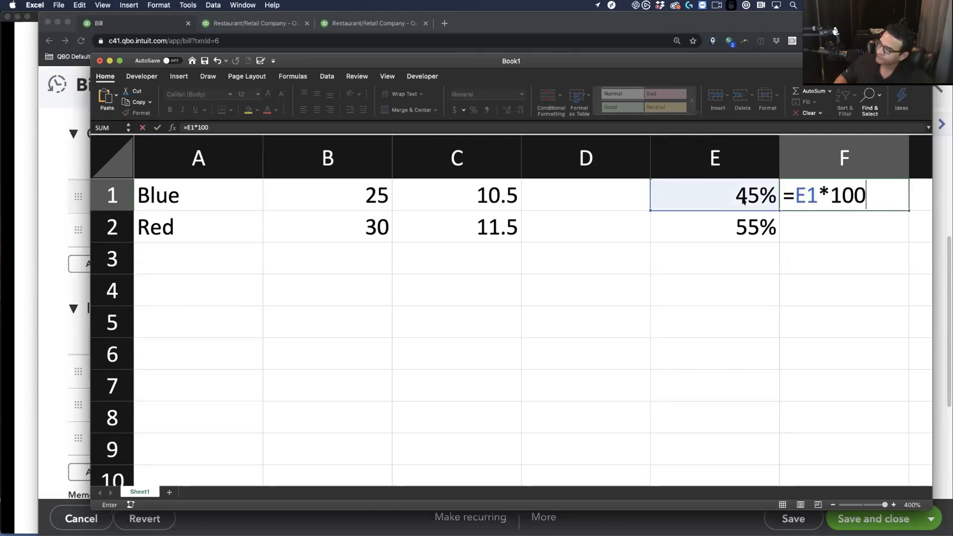
key("Return")
left_click(808, 197)
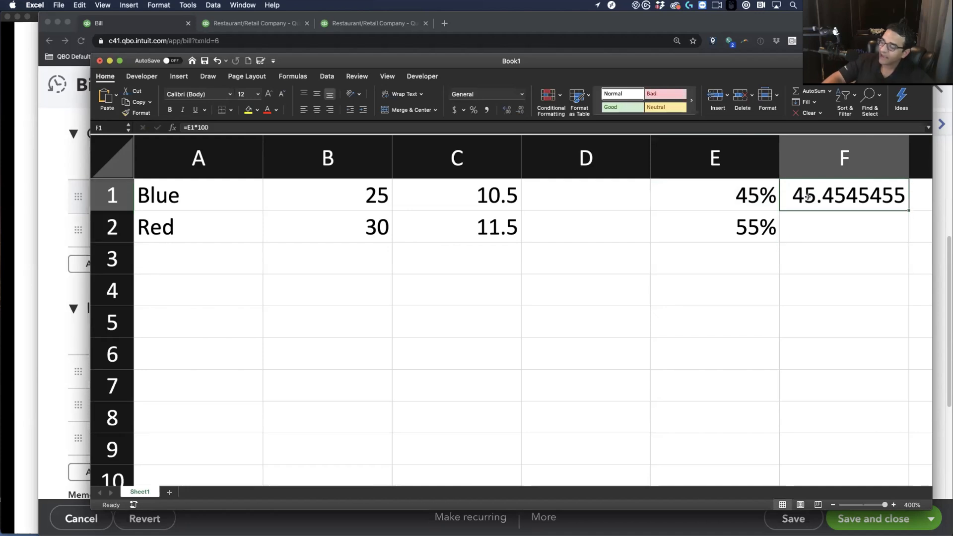
left_click(455, 110)
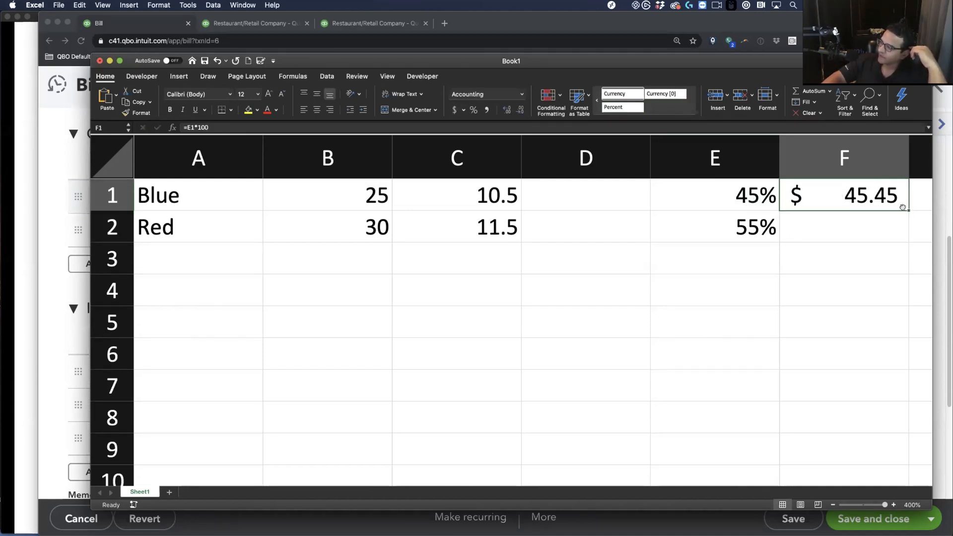
left_click_drag(906, 220, 900, 237)
left_click(840, 262)
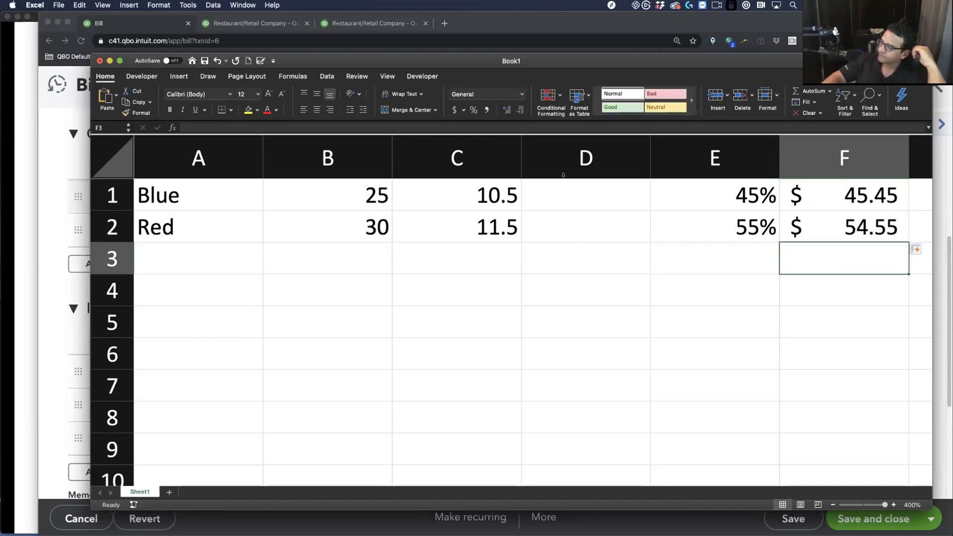
Compute per-shirt shipping with =F1/B1 in D1, filled down to $1.82 each
left_click(603, 199)
type("=")
left_click(824, 193)
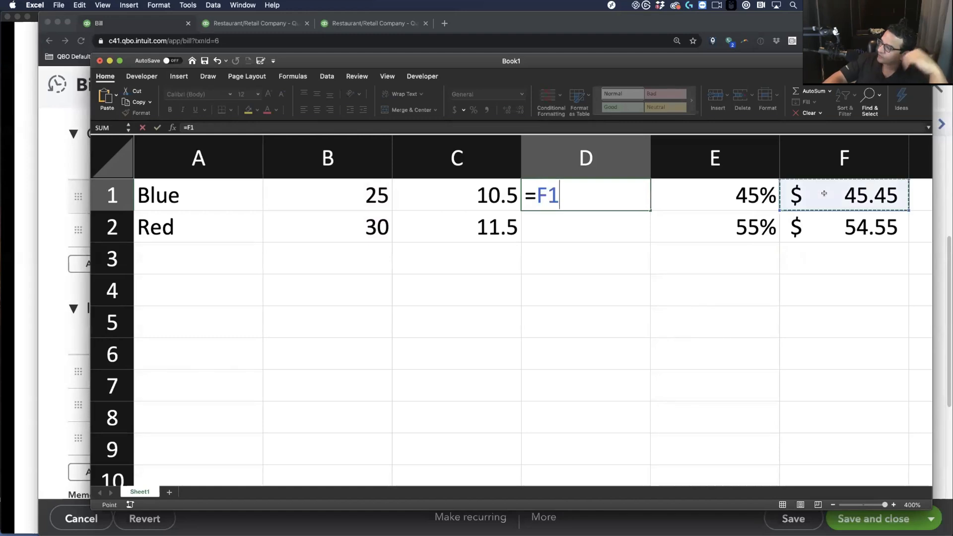
left_click(366, 197)
key("Return")
left_click(605, 190)
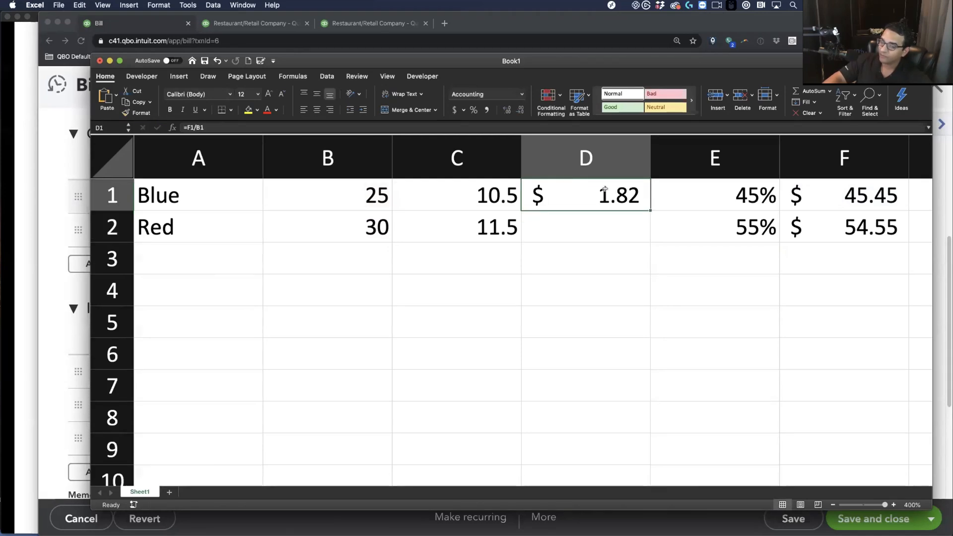
left_click_drag(650, 210, 611, 247)
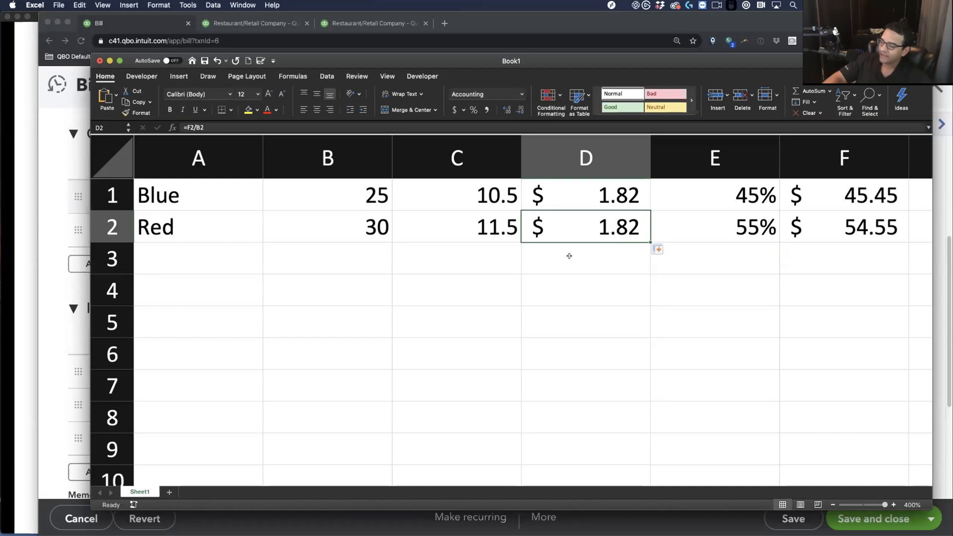
left_click(622, 198)
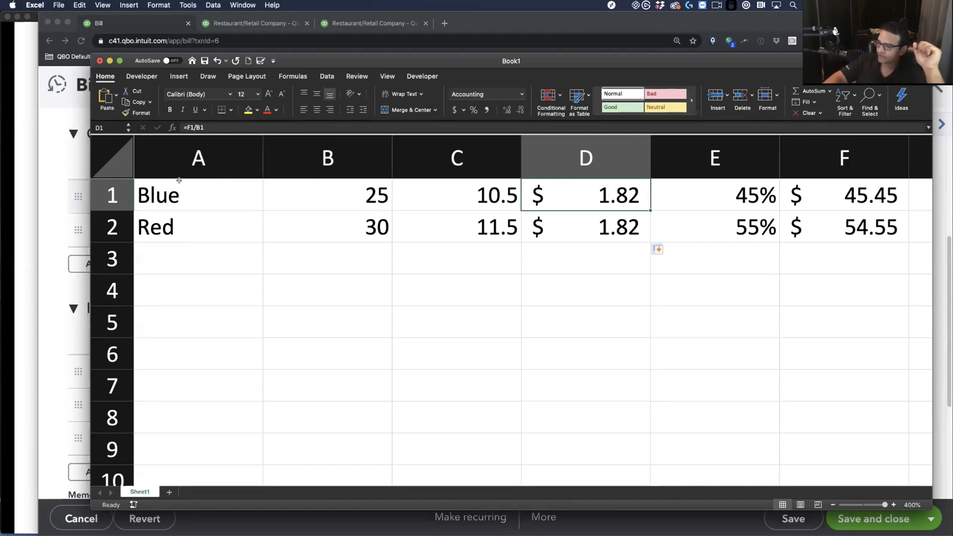
left_click(47, 166)
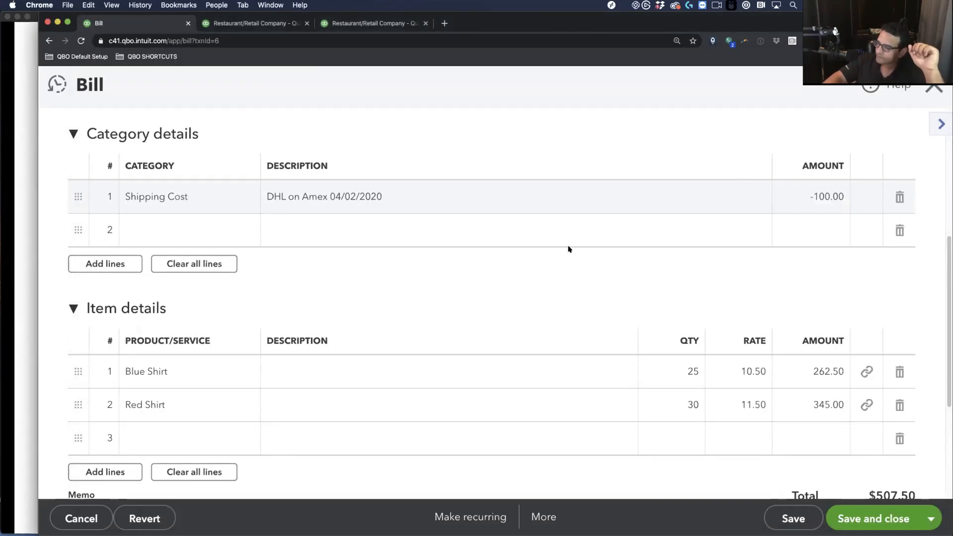
Raise the Blue Shirt rate from 10.50 to 12.32 by appending +1.82
left_click(737, 365)
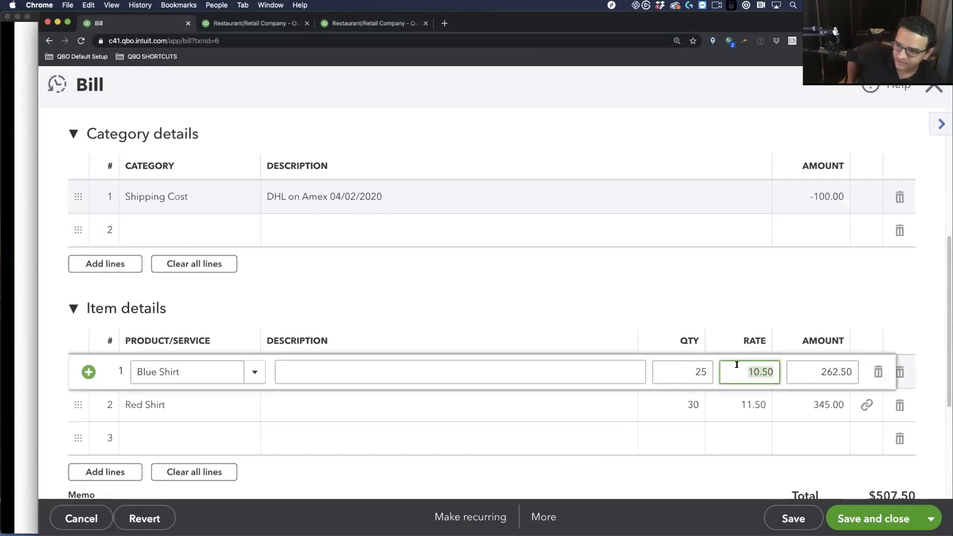
key("Right")
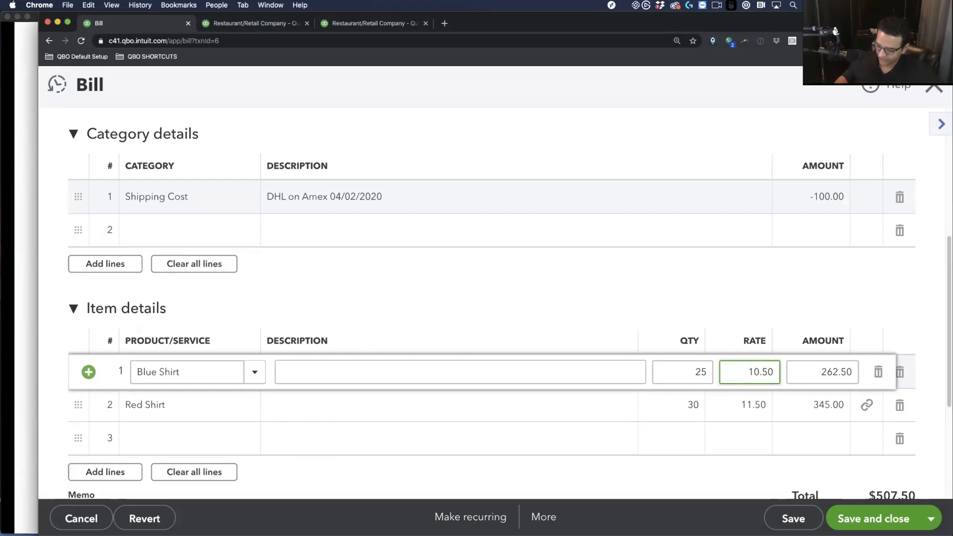
type("+1.82")
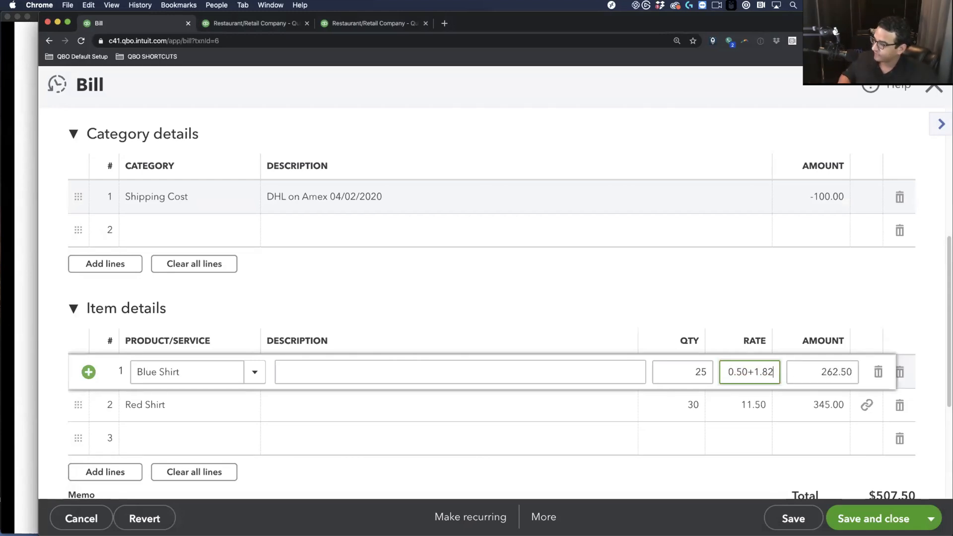
left_click(751, 405)
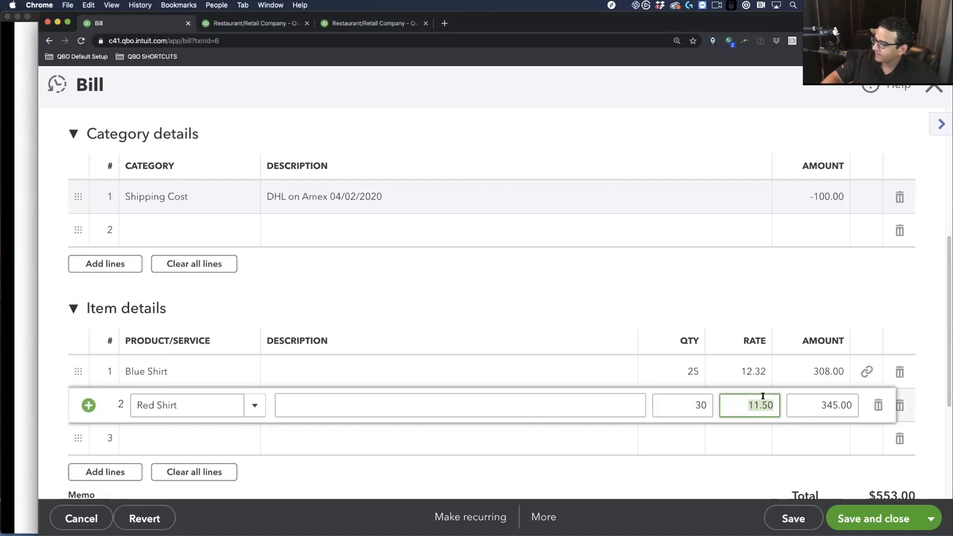
Raise the Red Shirt rate to 13.32 and confirm the $607.60 bill total
left_click(772, 403)
type("+1.82")
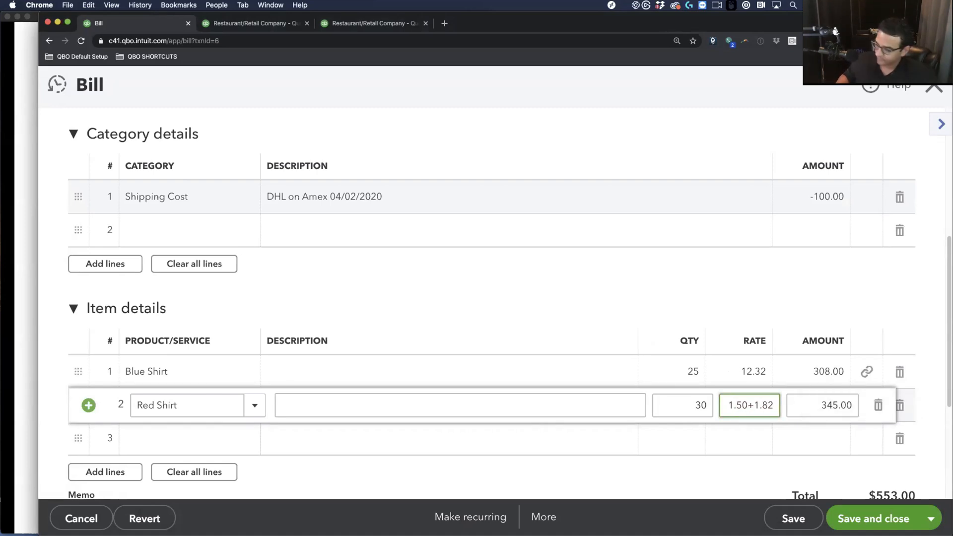
key("Tab")
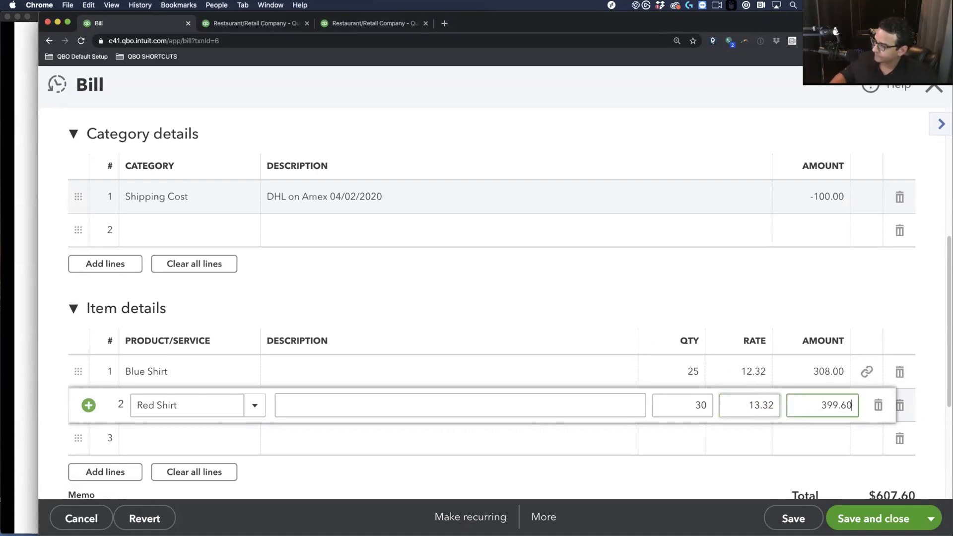
scroll(768, 466, "down", 1)
left_click(768, 466)
scroll(768, 466, "down", 5)
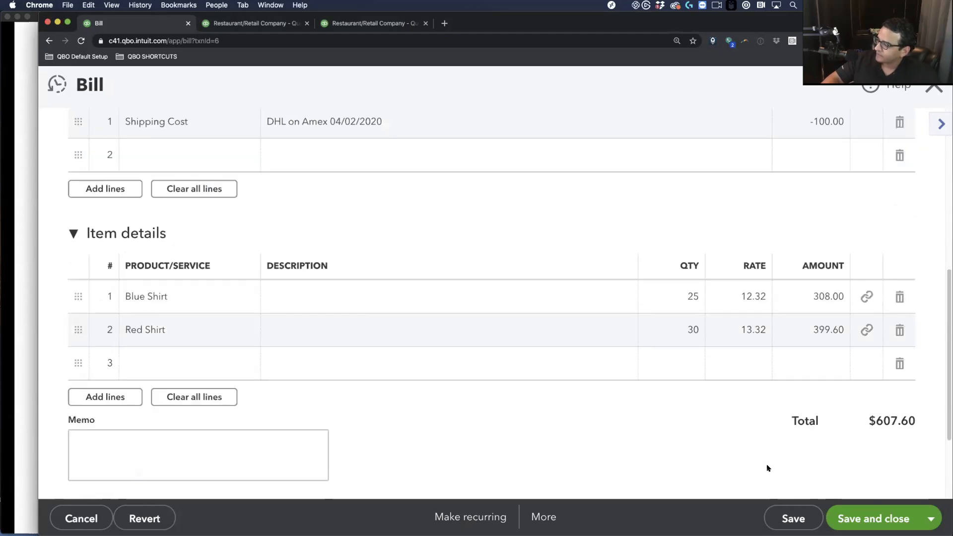
scroll(836, 309, "up", 5)
scroll(837, 309, "down", 2)
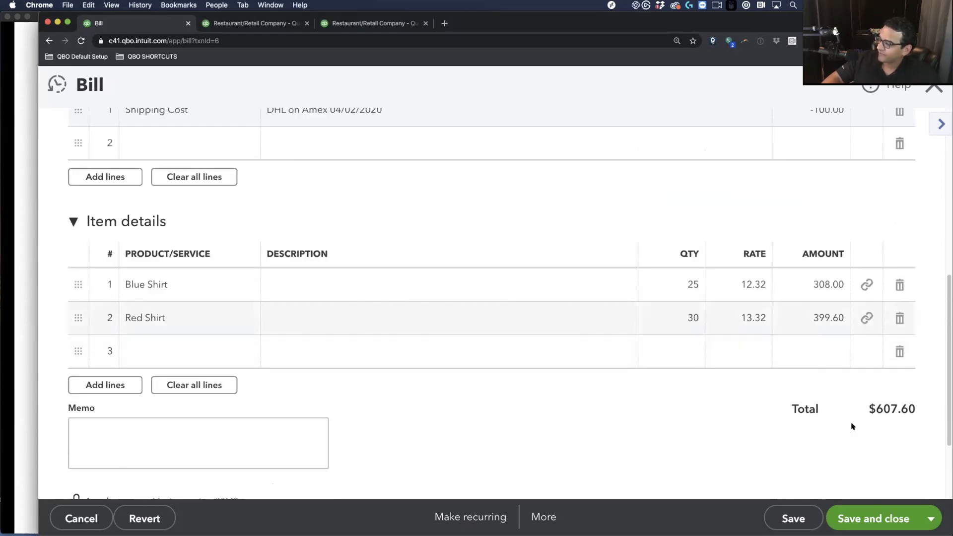
left_click_drag(867, 405, 931, 405)
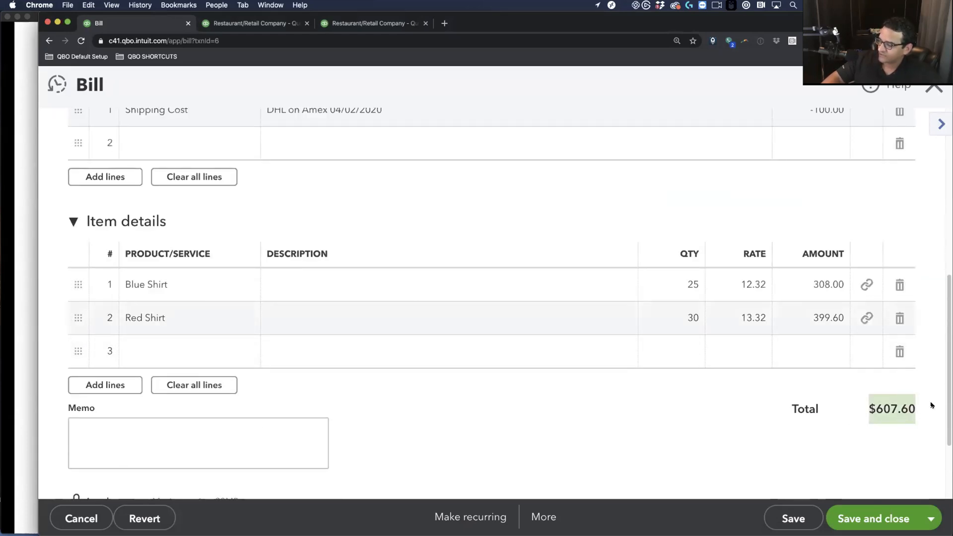
left_click(572, 440)
scroll(573, 440, "up", 3)
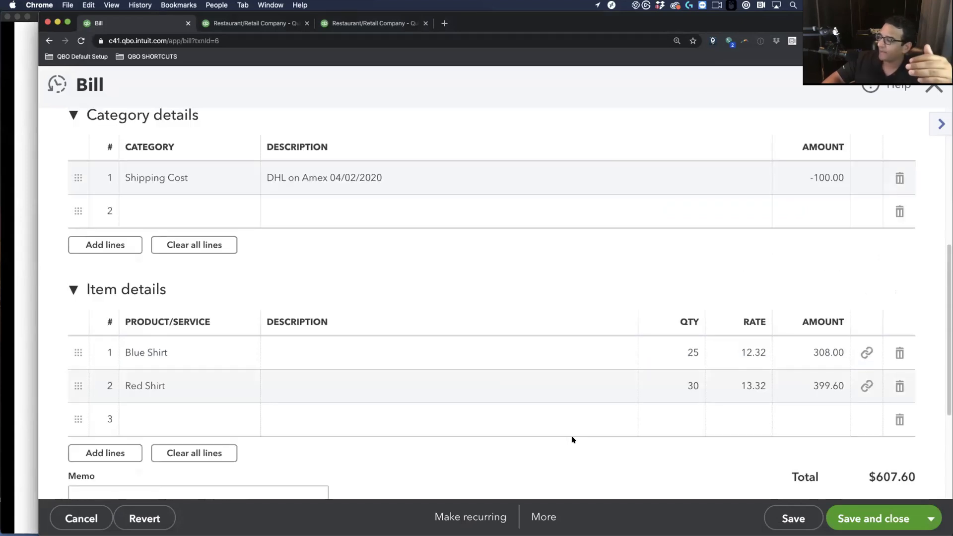
scroll(573, 437, "up", 4)
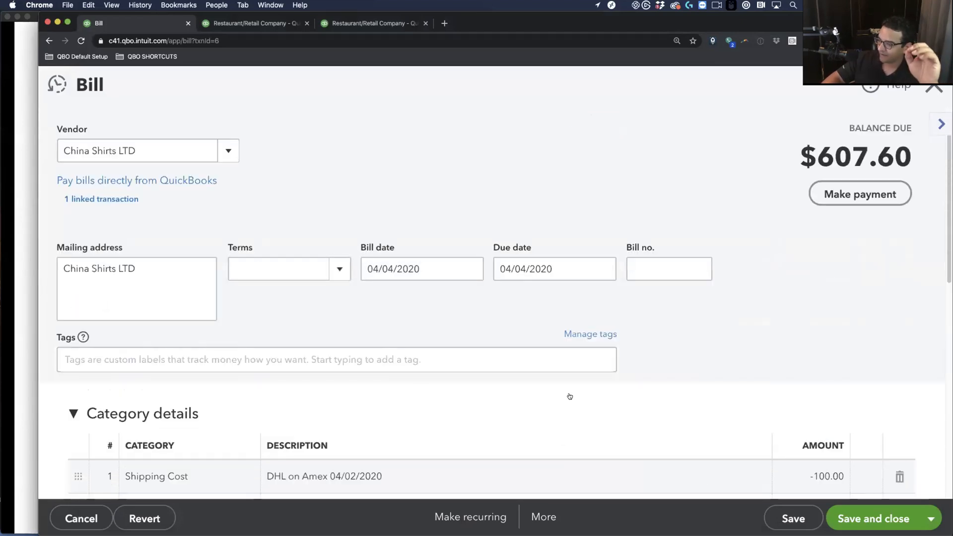
scroll(621, 408, "down", 5)
scroll(774, 427, "down", 1)
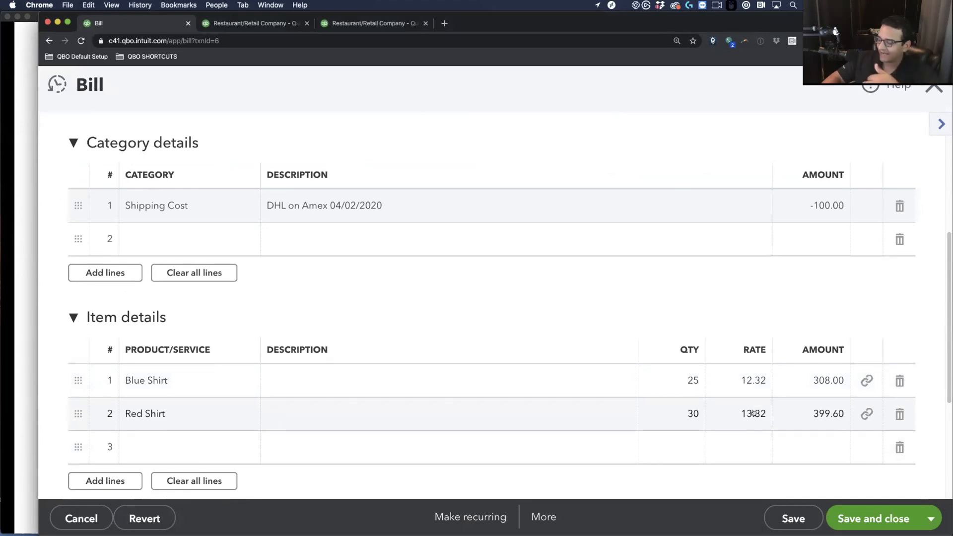
Describe the Blue Shirt line as 'Original Cost: $10.50' and copy the text
left_click(287, 395)
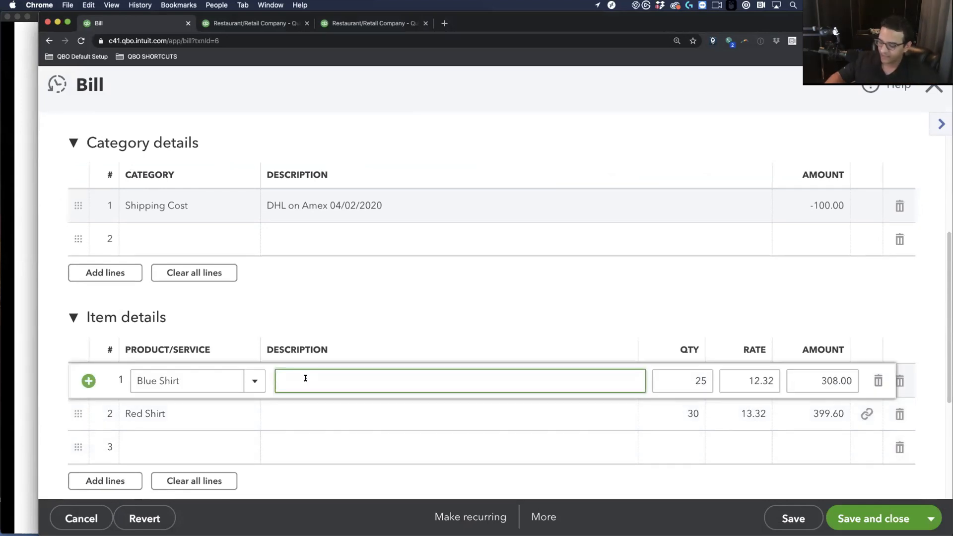
type("Original ")
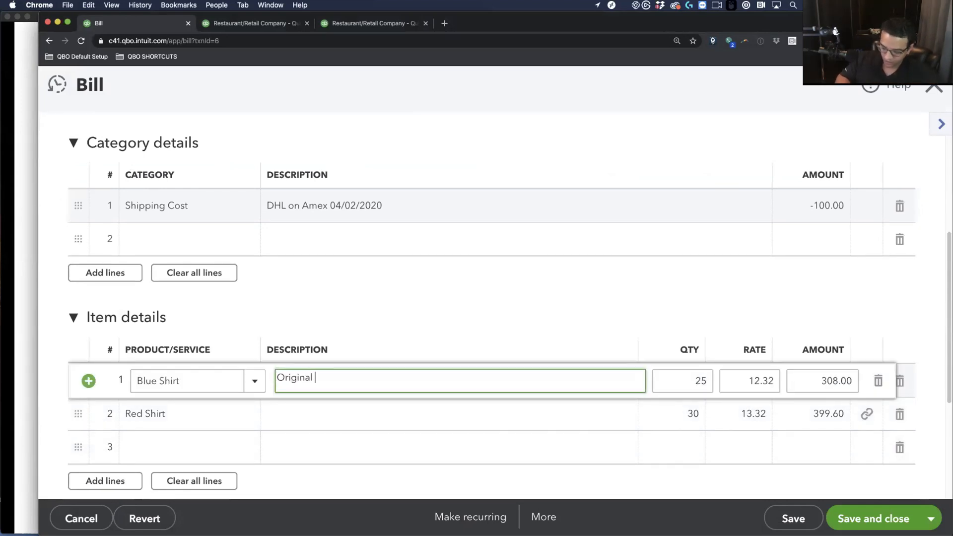
type("Cost: $10.50")
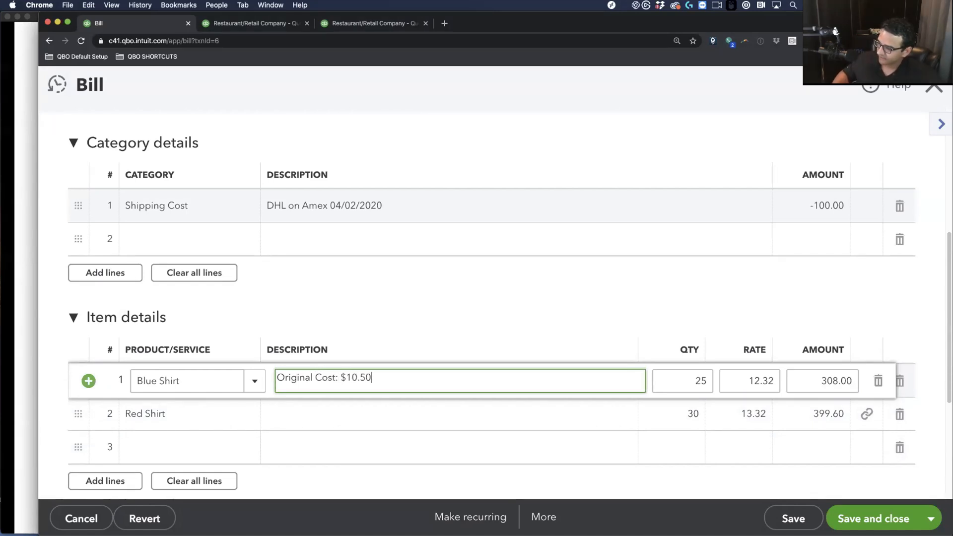
left_click_drag(371, 379, 209, 373)
key("super+c")
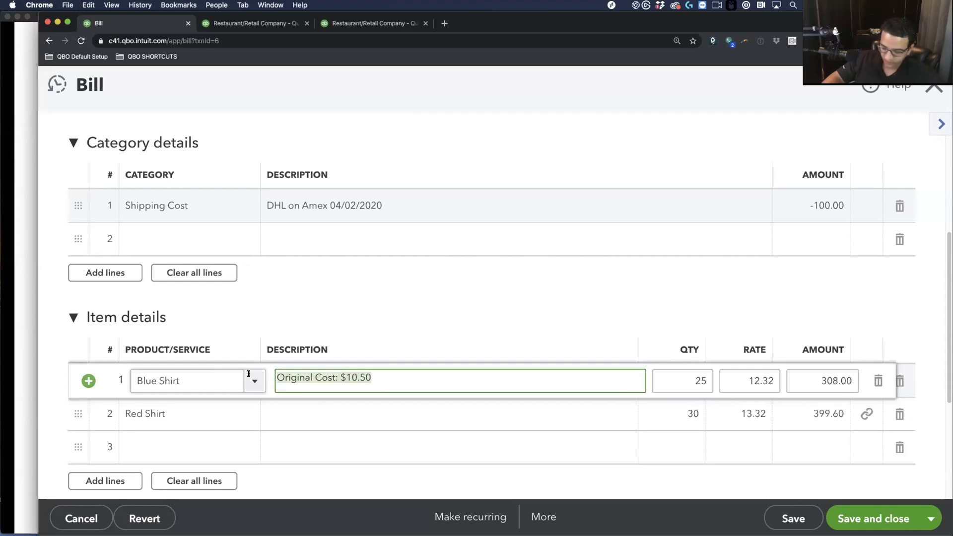
Set Red Shirt's description to 'Original Cost: $11.50', then save and close the bill
left_click(323, 421)
key("super+v")
left_click(352, 412)
key("BackSpace")
type("1")
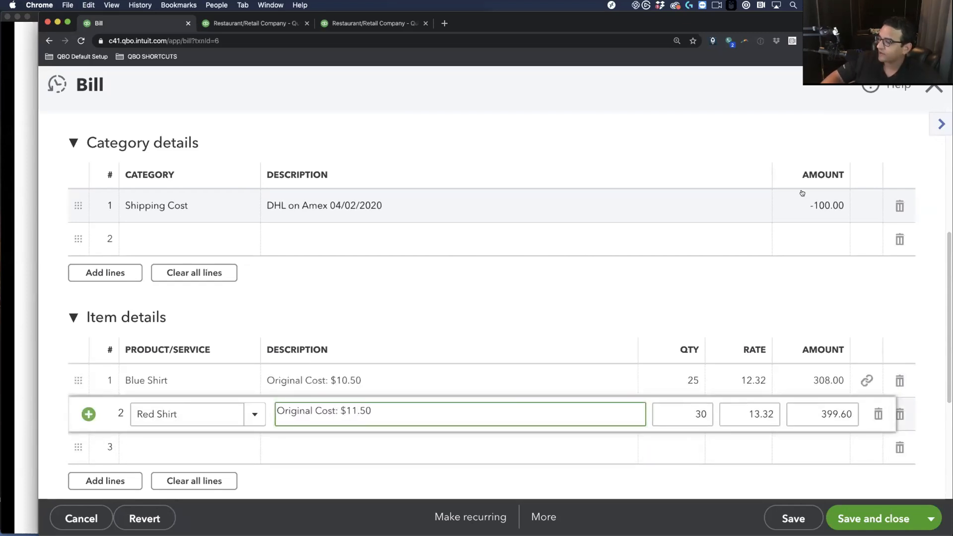
left_click(478, 320)
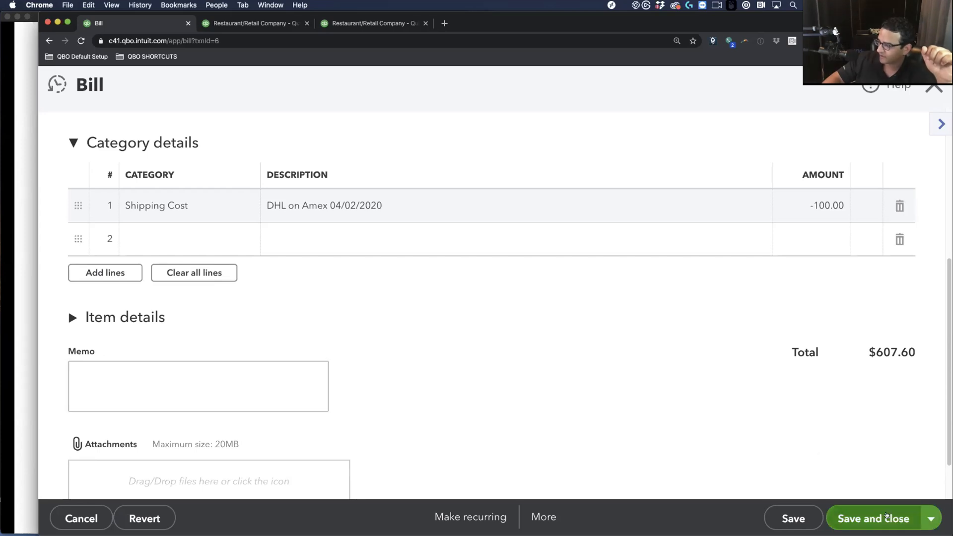
left_click(873, 518)
Confirm the linked $607.60 bill change and rerun Profit and Loss for All Dates
left_click(618, 345)
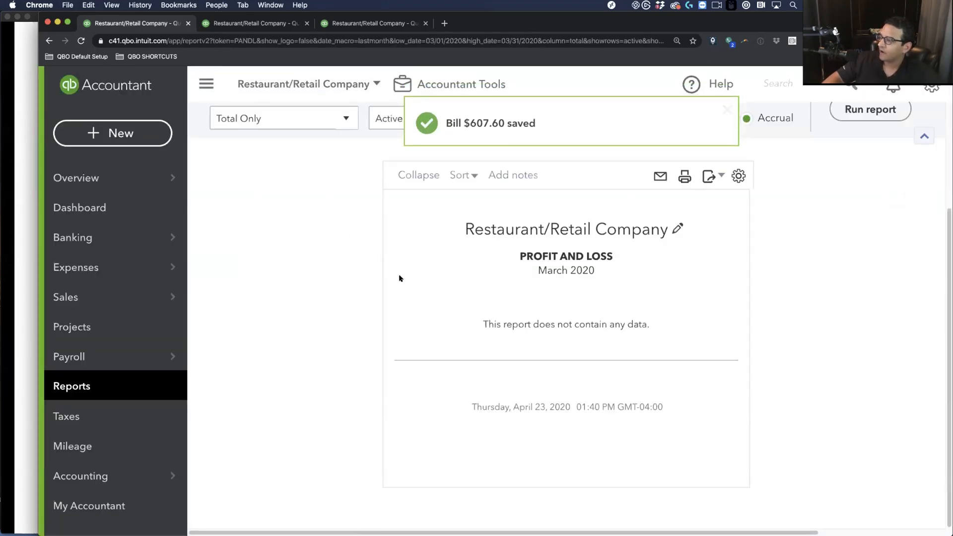
left_click(244, 117)
left_click(244, 147)
scroll(330, 292, "up", 2)
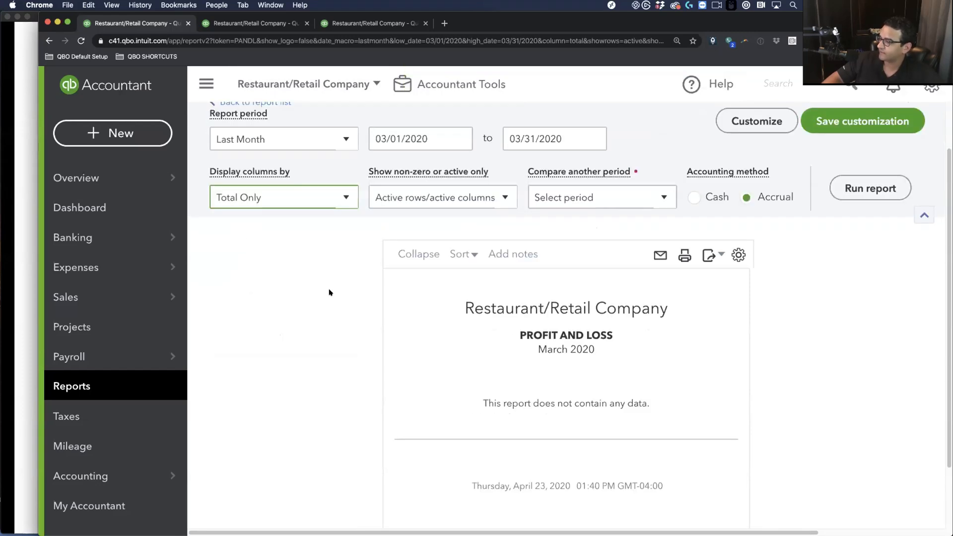
left_click(268, 137)
scroll(248, 224, "down", 3)
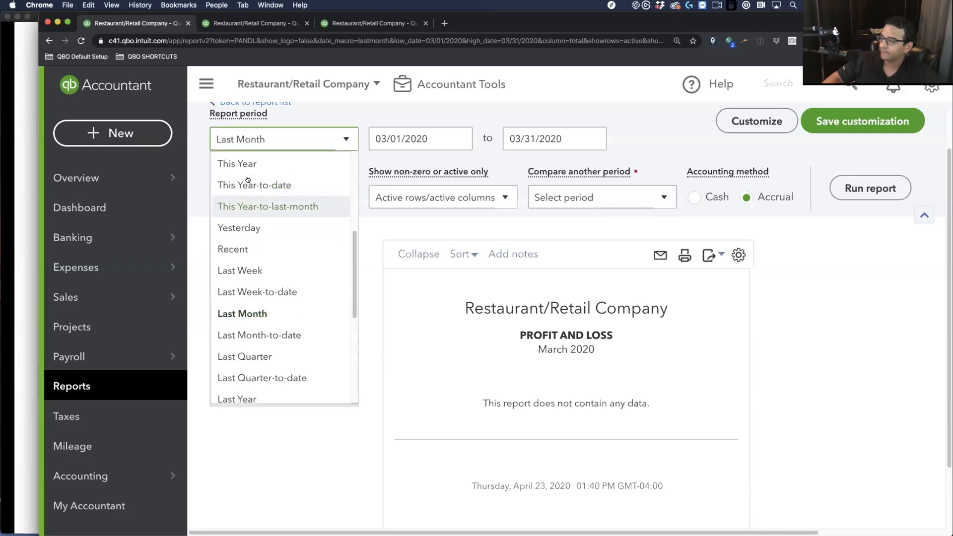
scroll(247, 170, "up", 2)
scroll(247, 170, "up", 4)
left_click(243, 167)
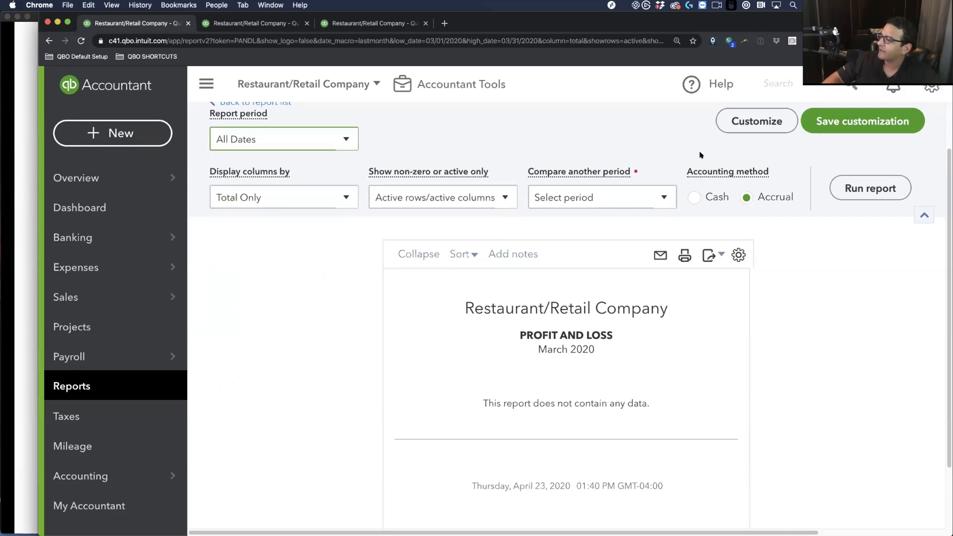
left_click(867, 189)
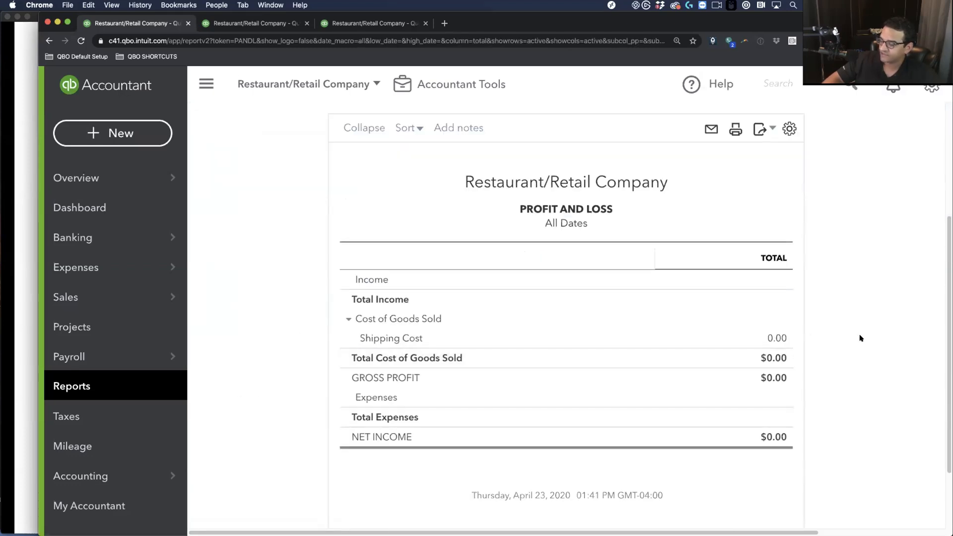
View the Balance Sheet's $707.60 inventory, then the Inventory Valuation Summary for both shirts
key("ctrl+Tab")
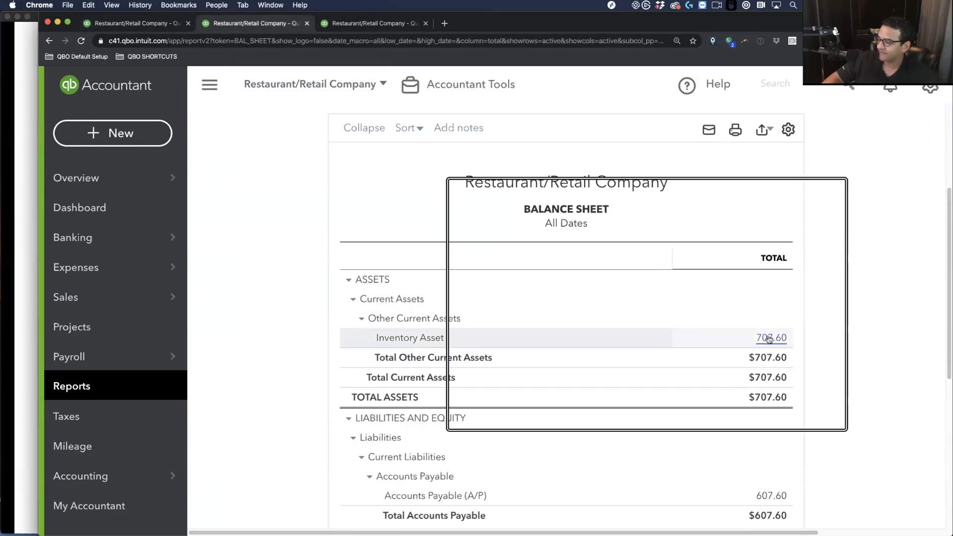
left_click(362, 24)
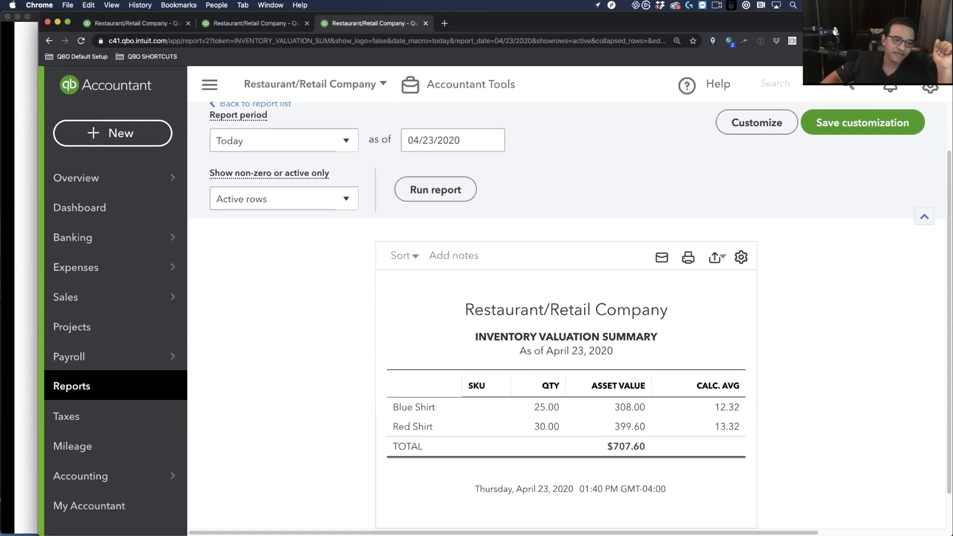
In Excel, sum quantities B1:B2 to confirm 55 shirts, then return to the Balance Sheet
key("super+Tab")
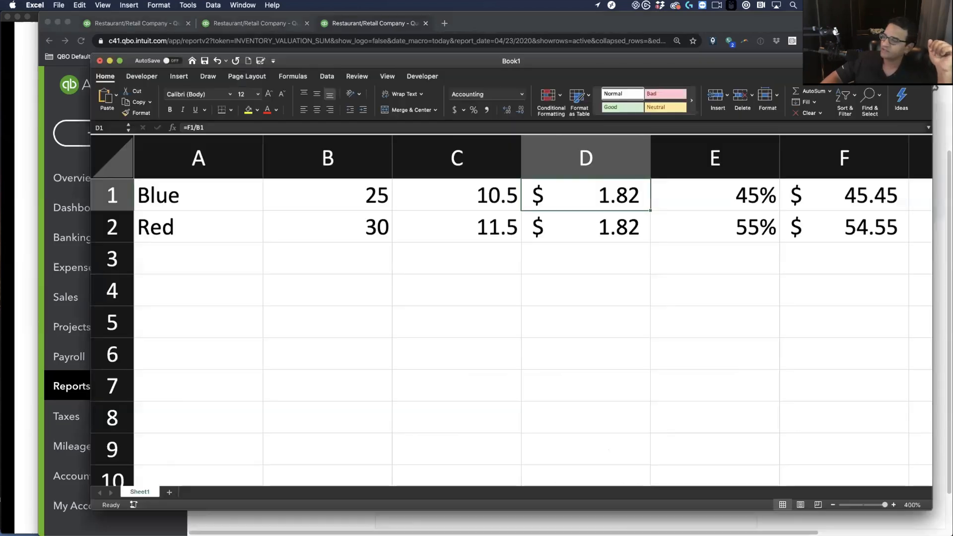
left_click(626, 330)
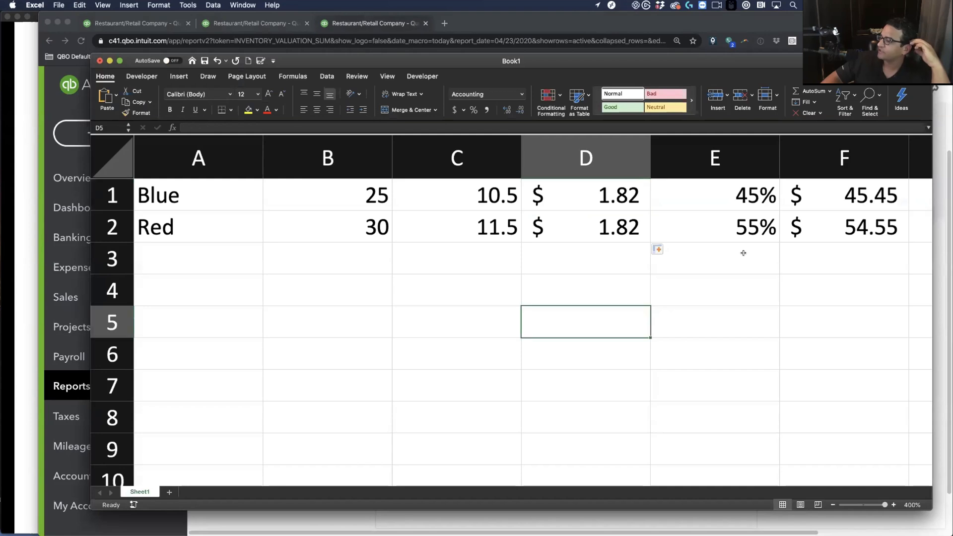
left_click_drag(374, 190, 371, 214)
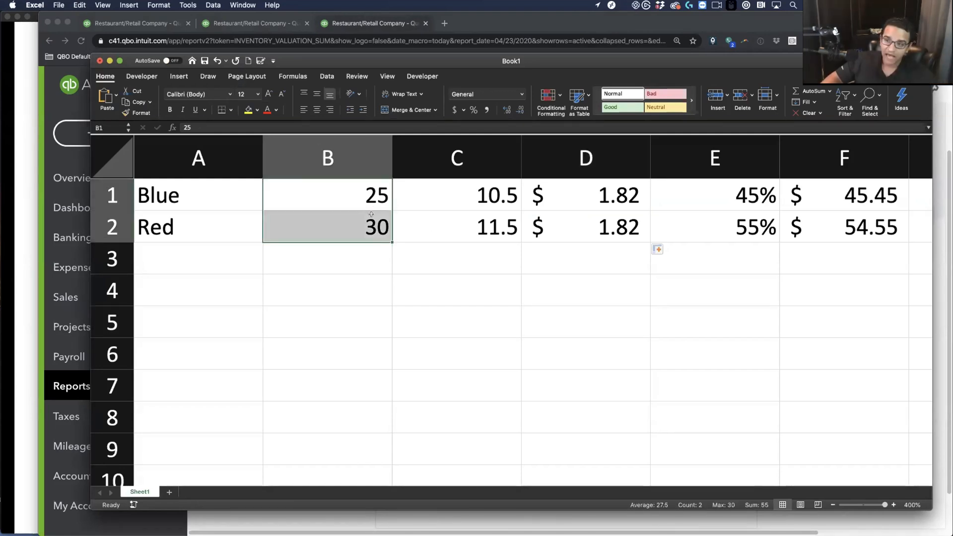
left_click(685, 273)
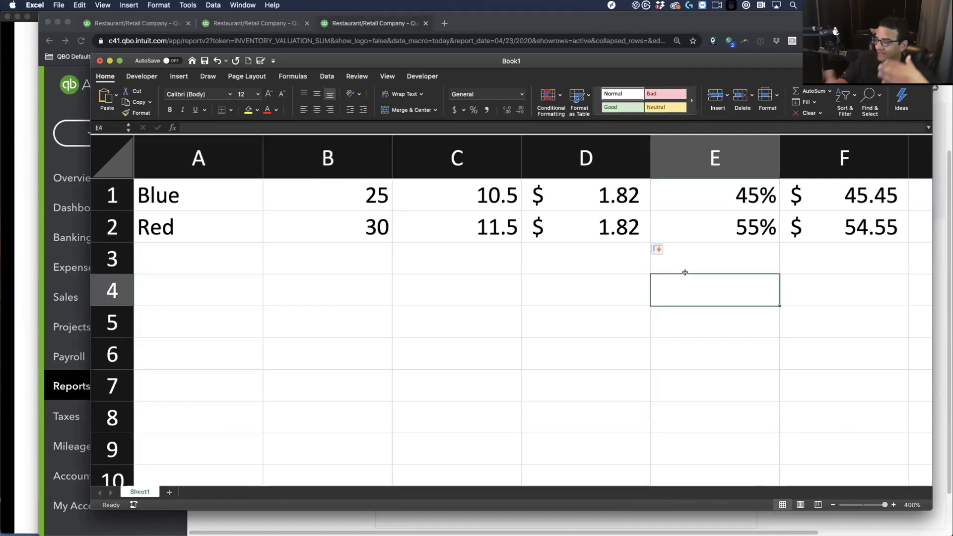
left_click_drag(347, 190, 343, 225)
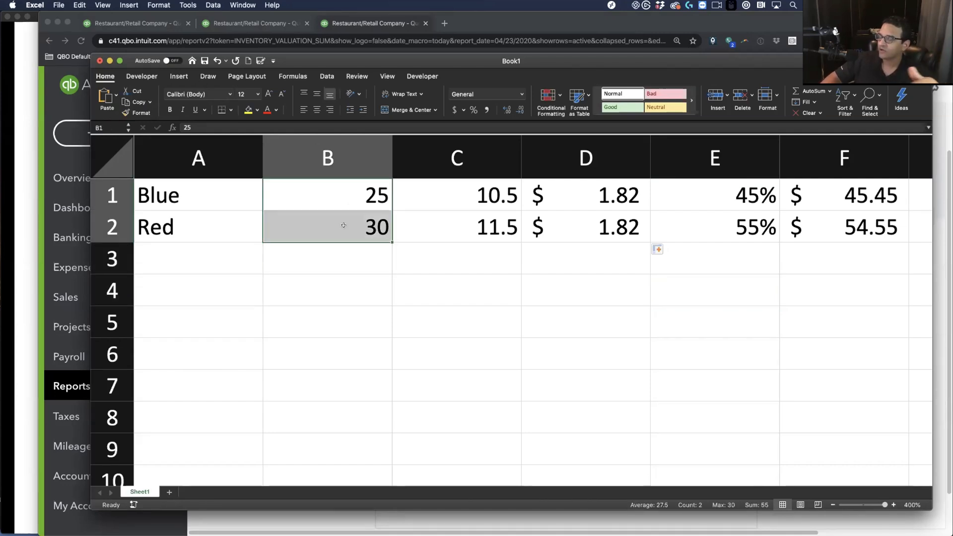
left_click(490, 281)
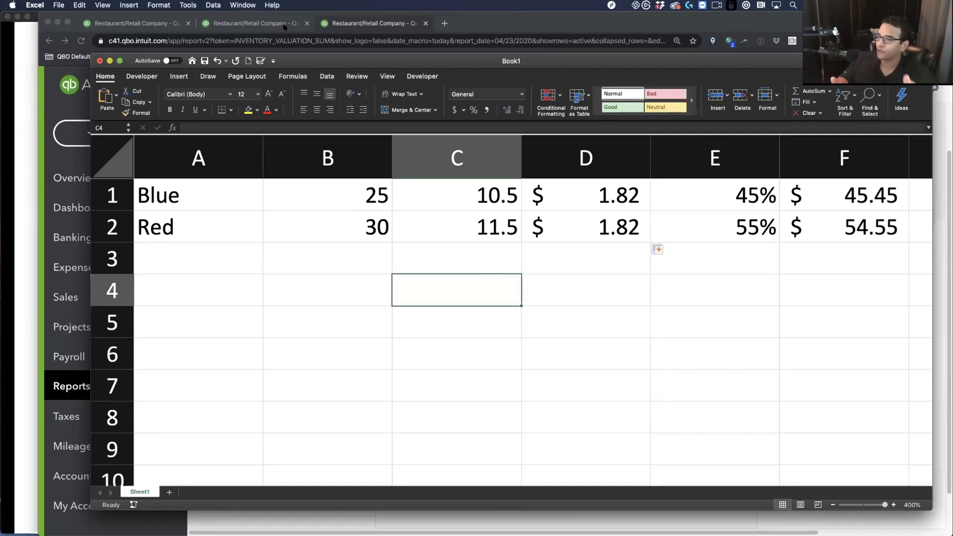
left_click(143, 23)
left_click(258, 29)
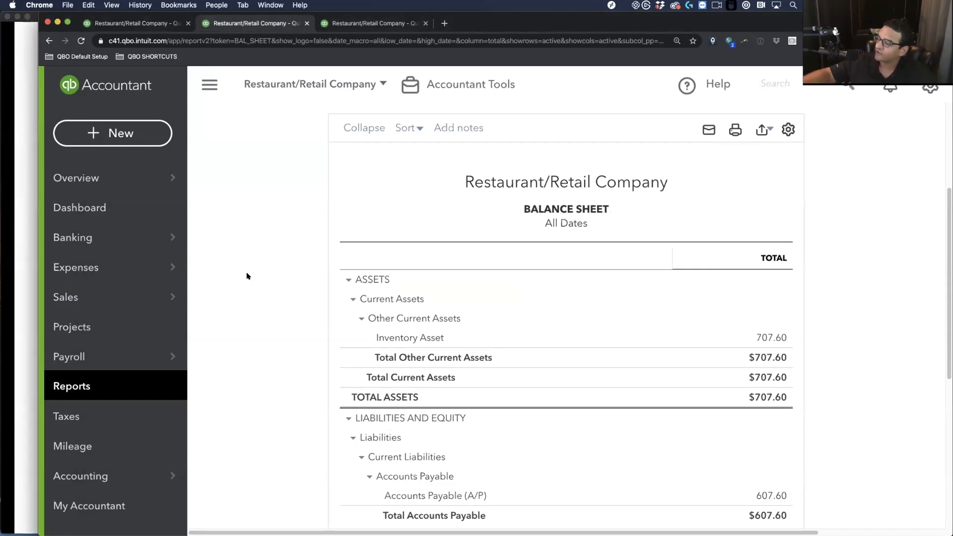
Open the + New create menu from the Balance Sheet page
scroll(248, 277, "up", 1)
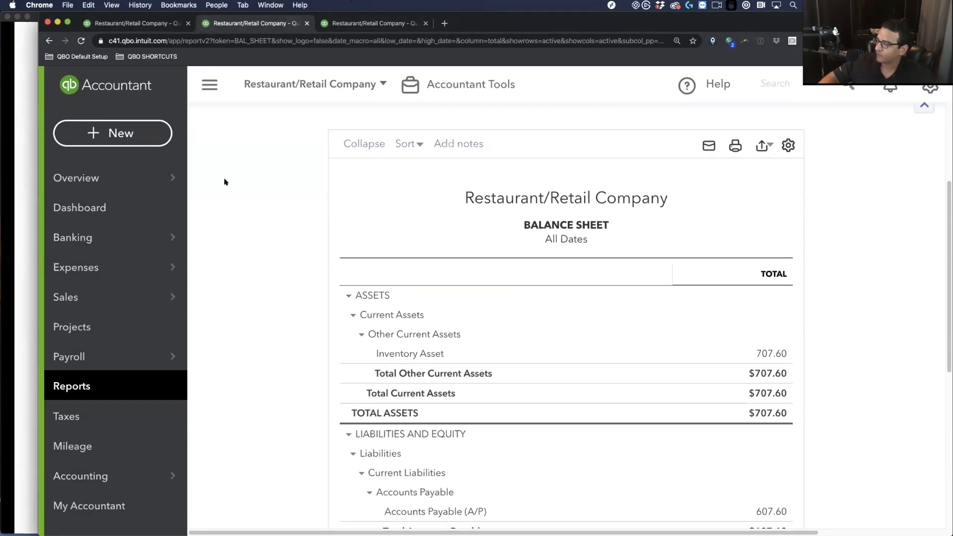
left_click(139, 143)
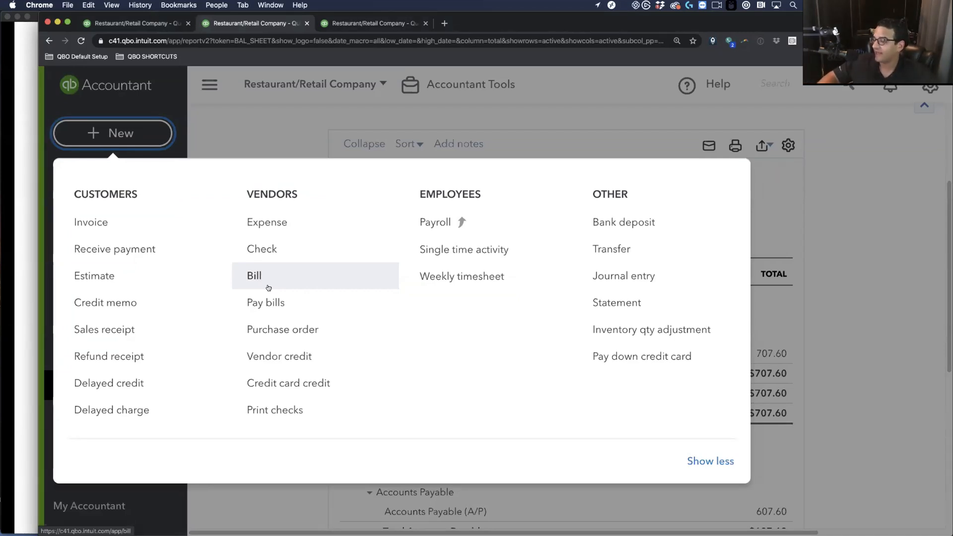
Start a sales receipt and add Retail Customer as a new customer
left_click(124, 330)
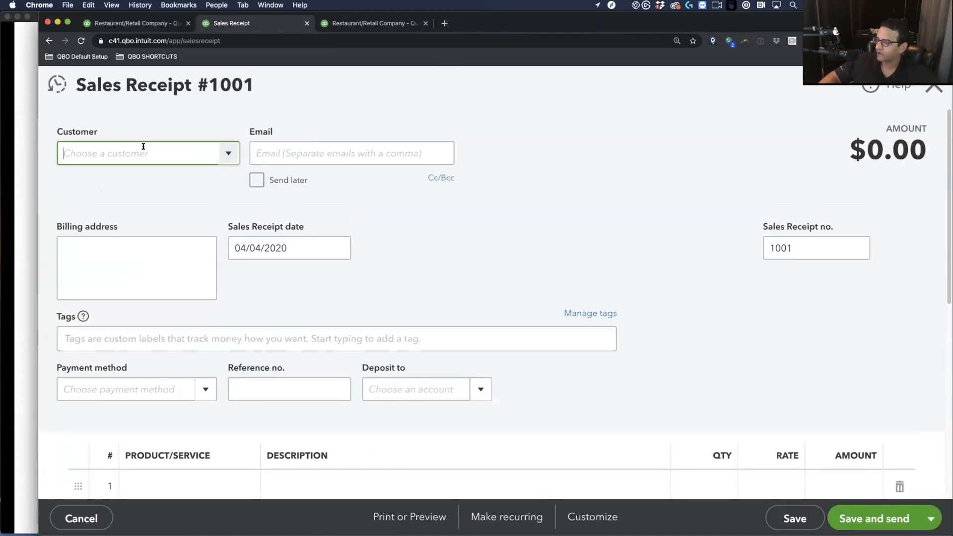
type("Reatil")
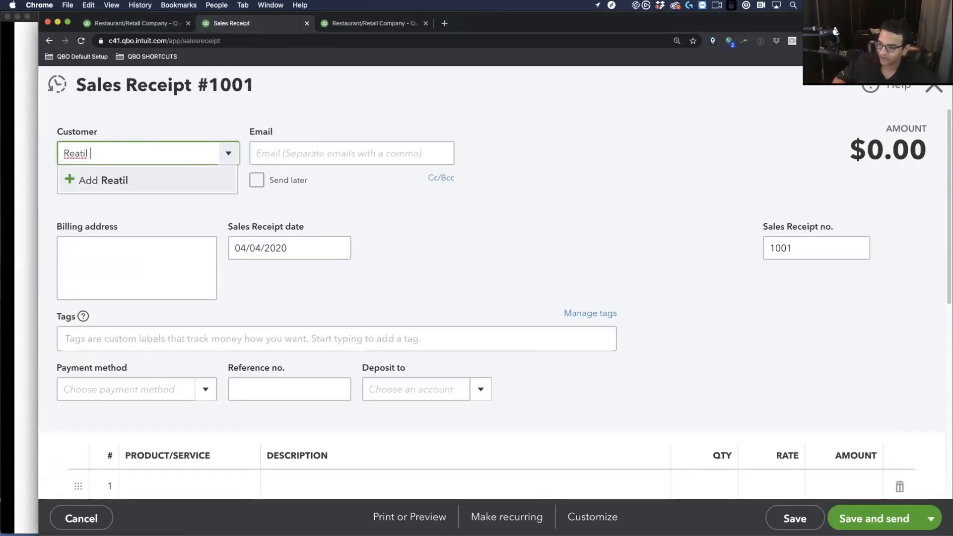
key("BackSpace")
type("tail Customer")
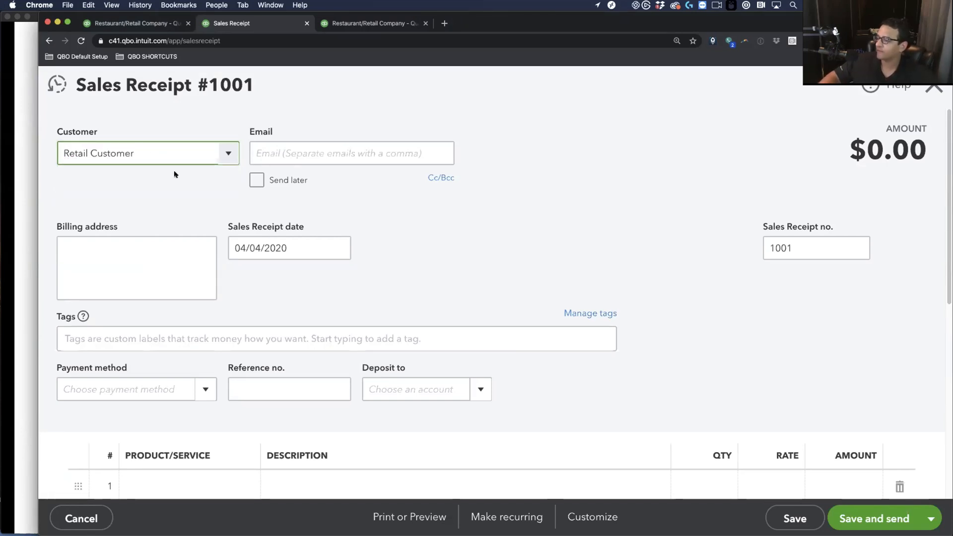
left_click(176, 176)
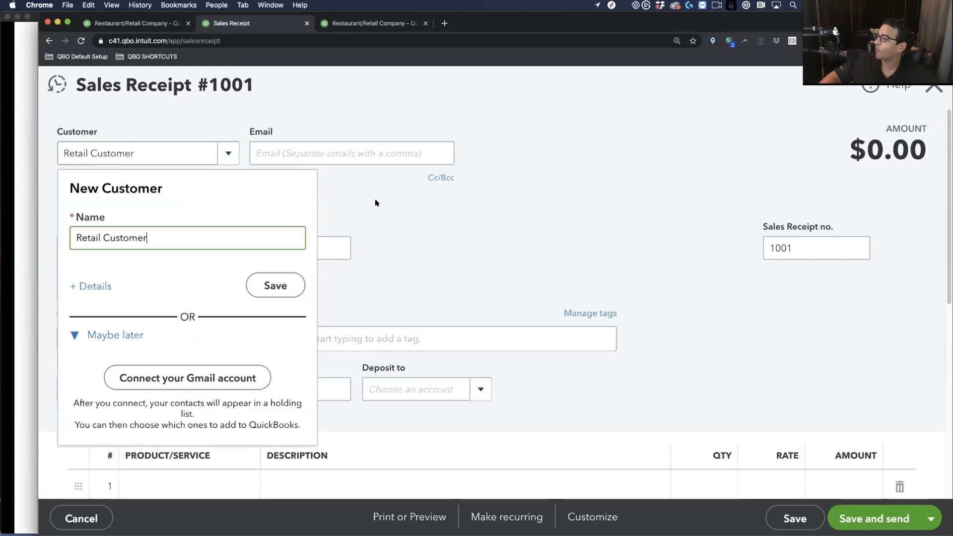
left_click(247, 286)
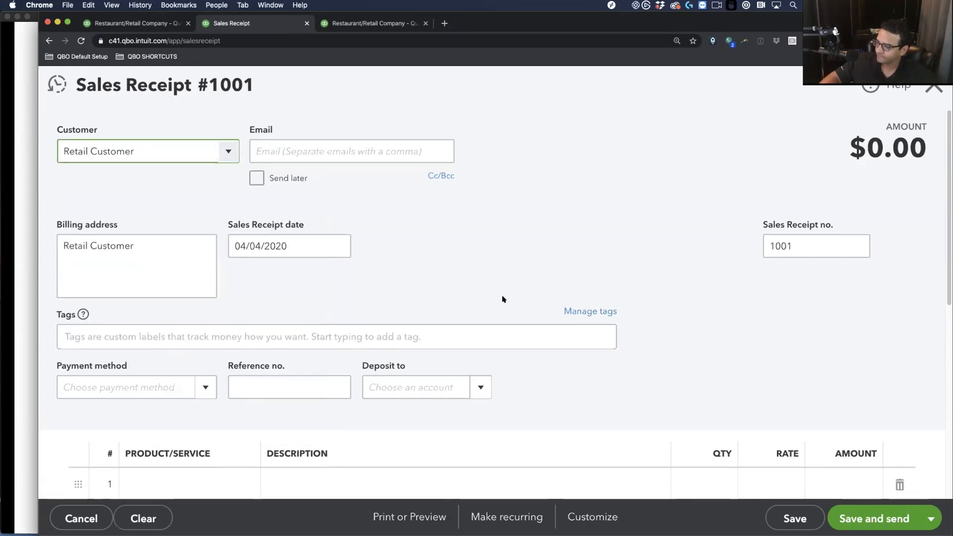
scroll(503, 299, "down", 3)
scroll(503, 299, "up", 1)
Set the sales receipt date to 04/21/2020
left_click(275, 180)
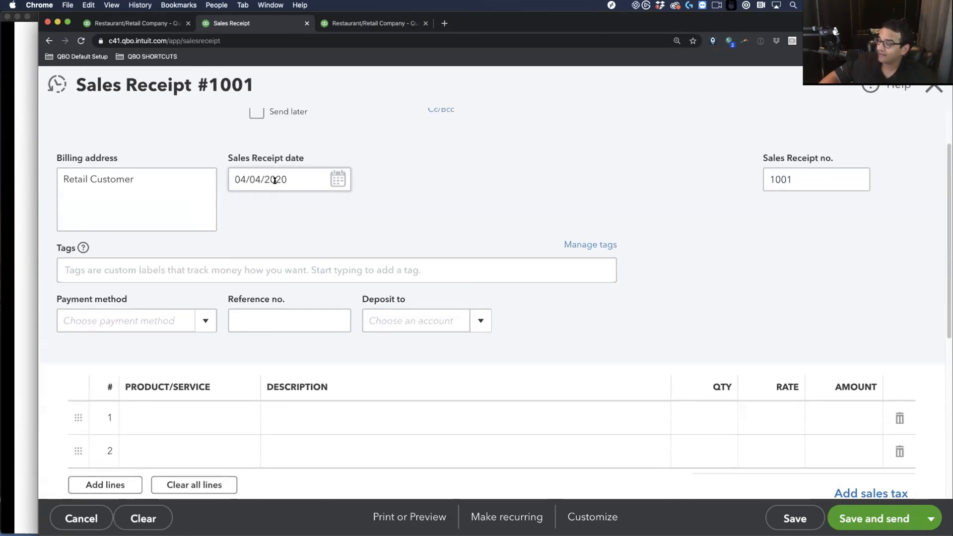
key("super+a")
key("BackSpace")
type("04/21/2020")
left_click(464, 236)
Add product lines for 12 Blue Shirts and 9 Red Shirts
scroll(253, 394, "down", 1)
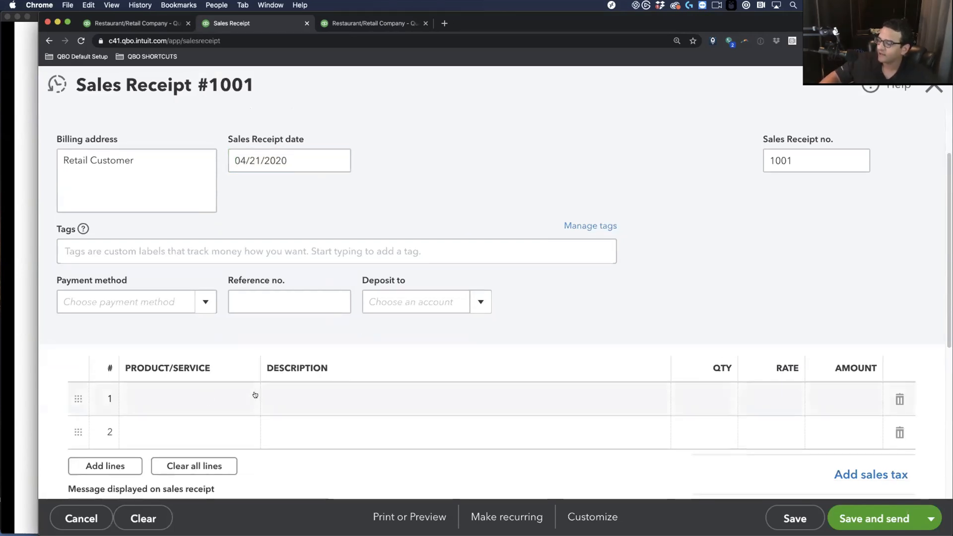
left_click(209, 396)
type("Bl")
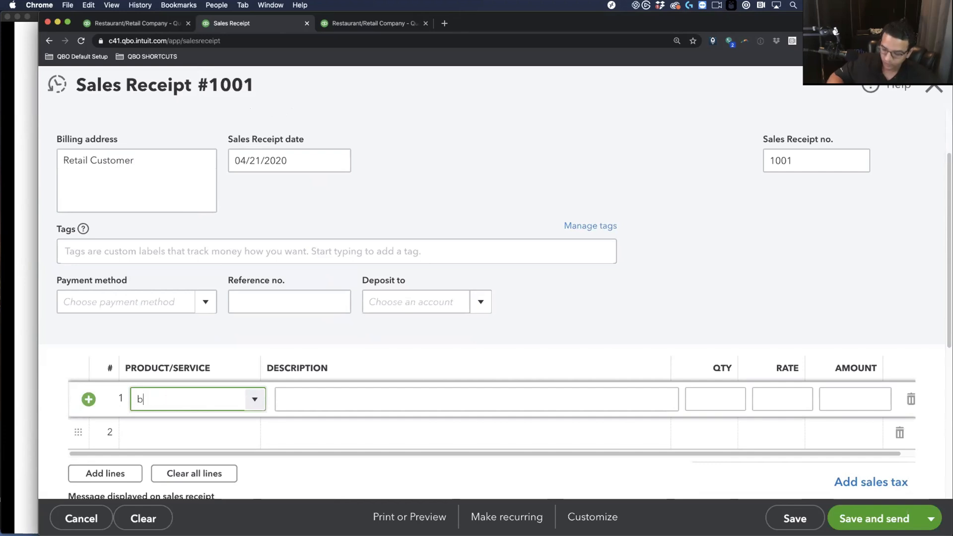
left_click(175, 453)
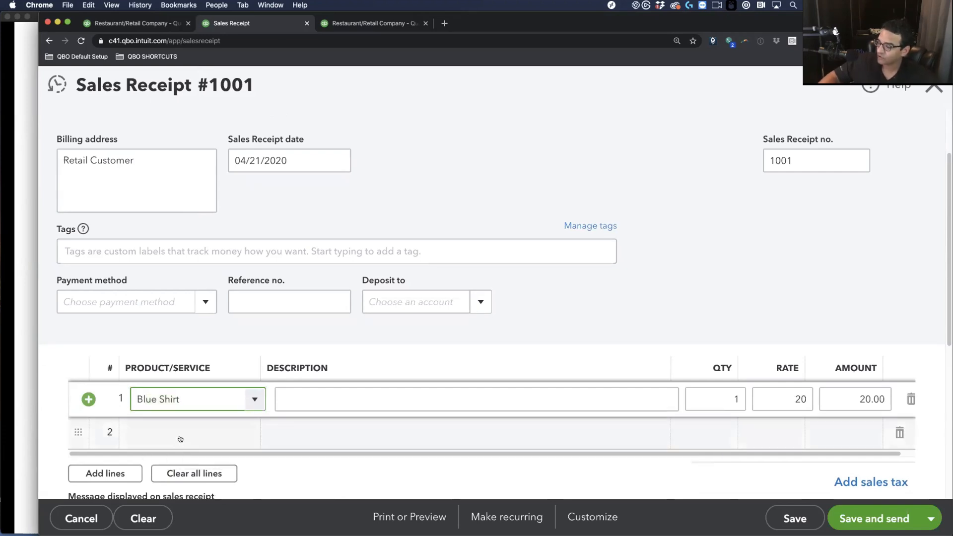
left_click(180, 433)
type("red")
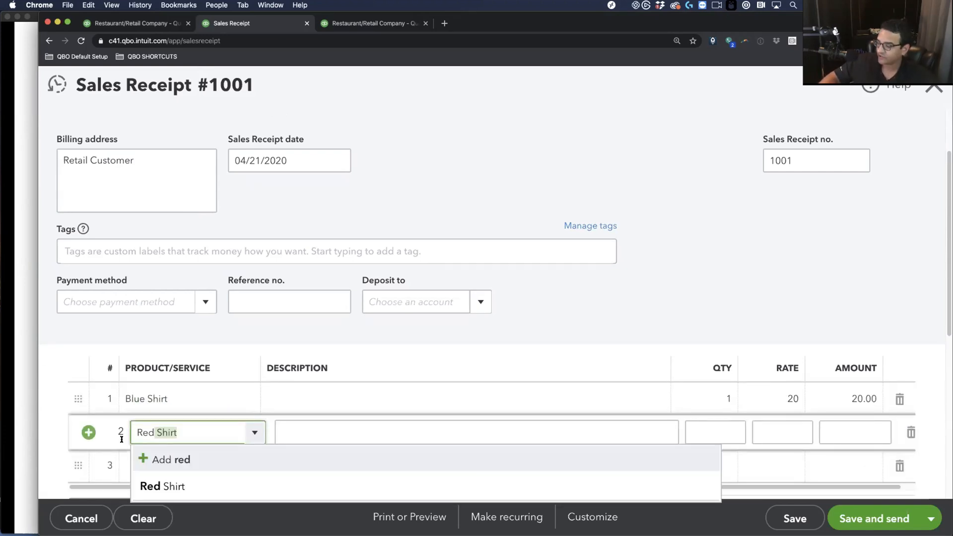
key("Return")
left_click(714, 399)
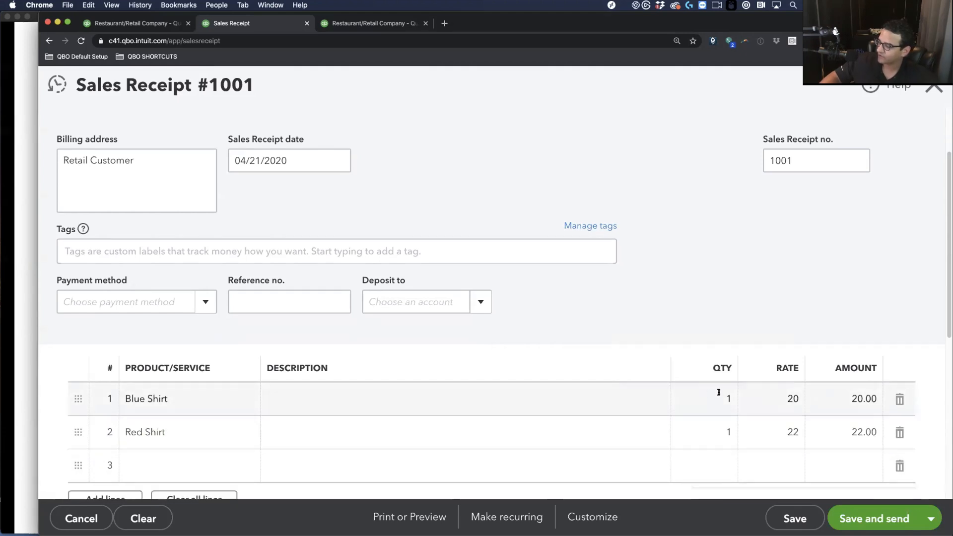
type("12")
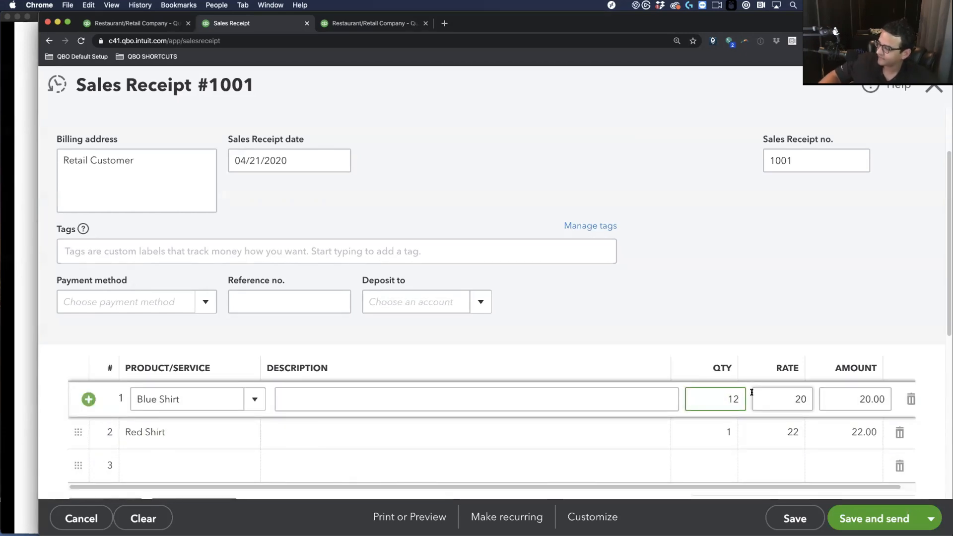
left_click(709, 432)
type("9")
key("Tab")
Save sales receipt 1001 at $438.00 and make a copy of it
left_click(777, 512)
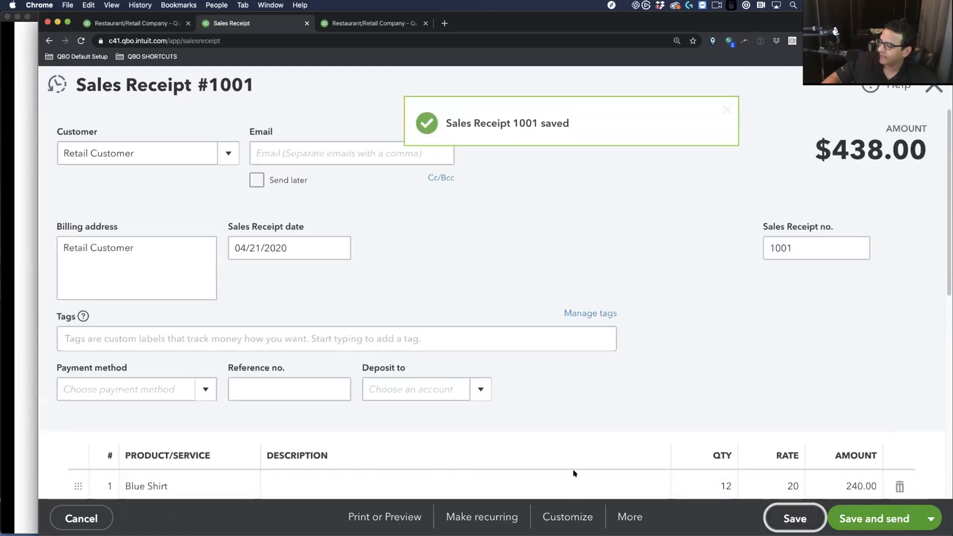
left_click(626, 516)
left_click(602, 363)
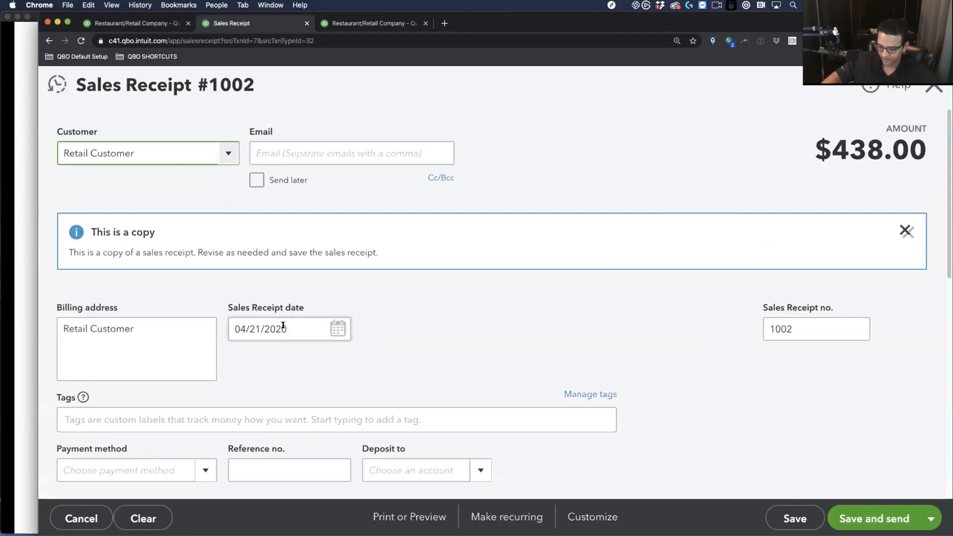
Advance the copied receipt's date one day to 04/22/2020
left_click(283, 326)
key("plus")
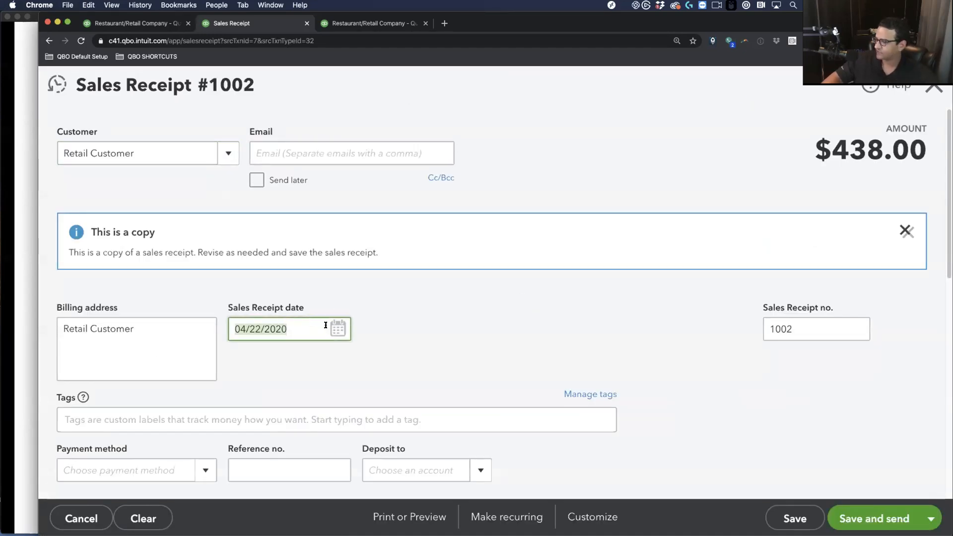
scroll(324, 328, "down", 2)
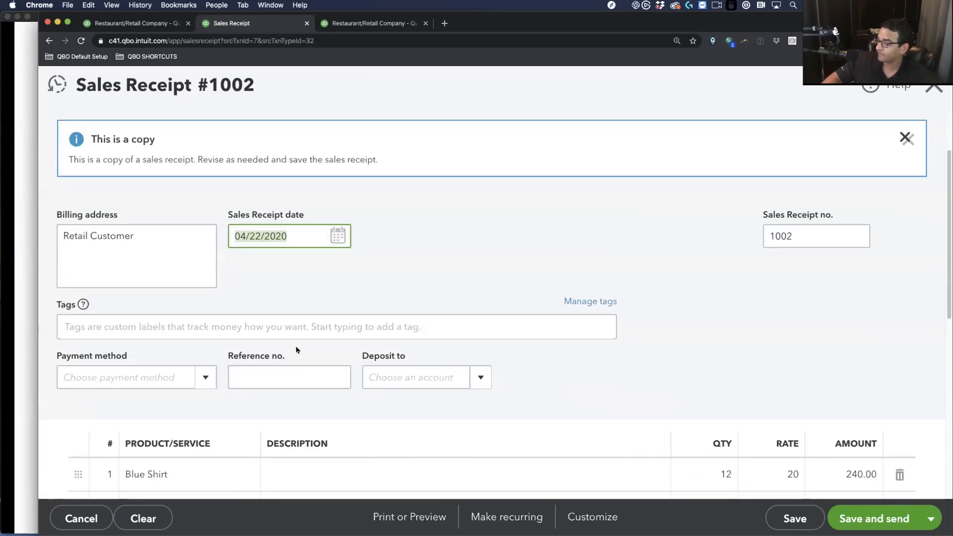
scroll(298, 350, "up", 2)
scroll(298, 348, "down", 4)
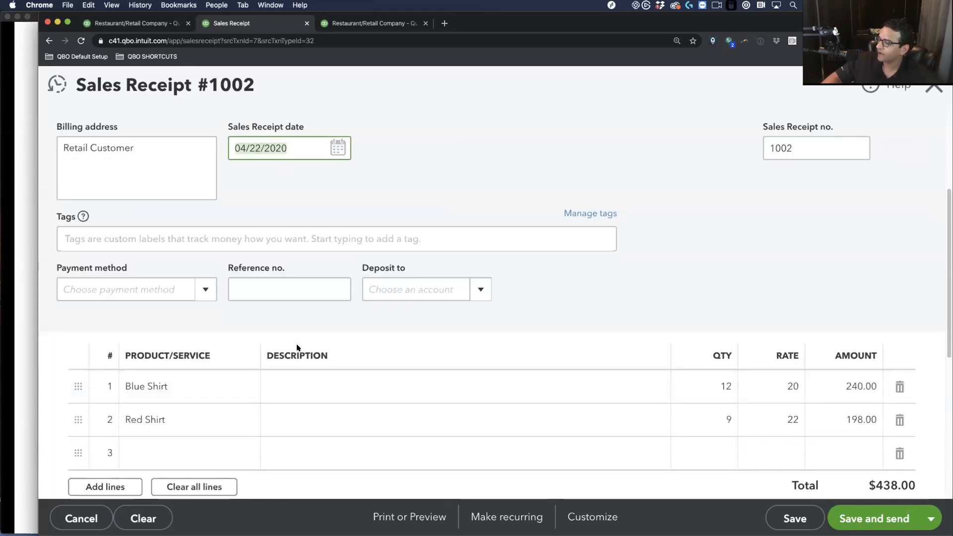
Change quantities to 5 Blue and 11 Red Shirts and save receipt 1002 at $342.00
left_click(712, 384)
type("50")
key("BackSpace")
key("Tab")
left_click(708, 406)
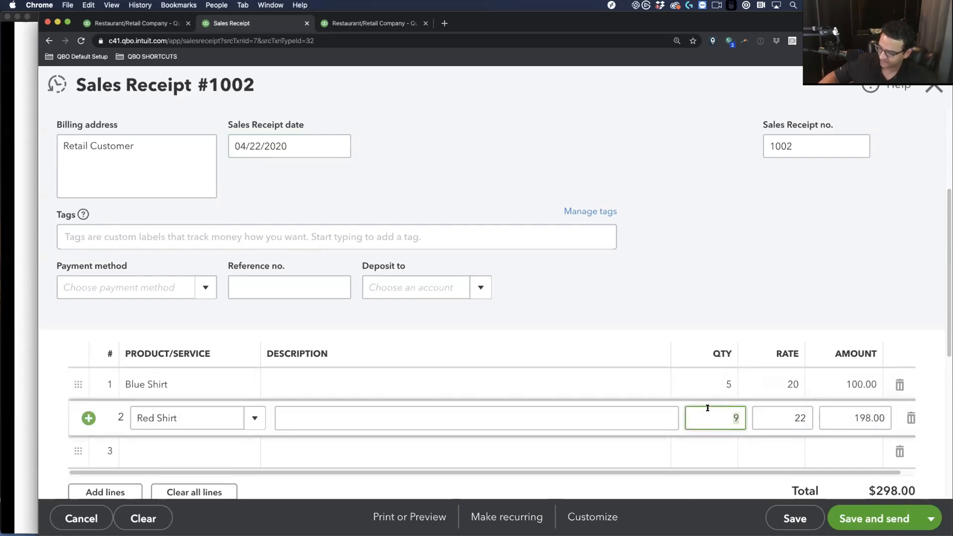
type("11")
key("Tab")
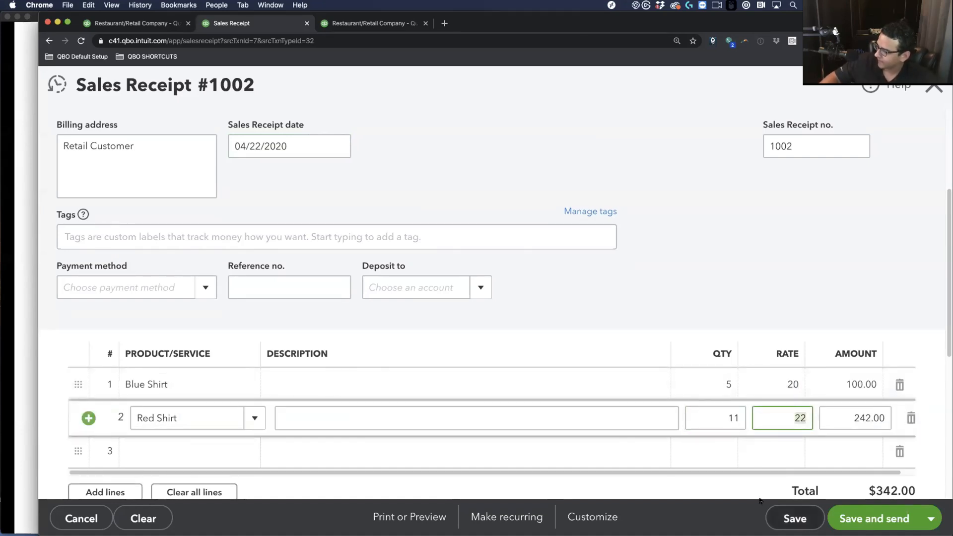
left_click(787, 518)
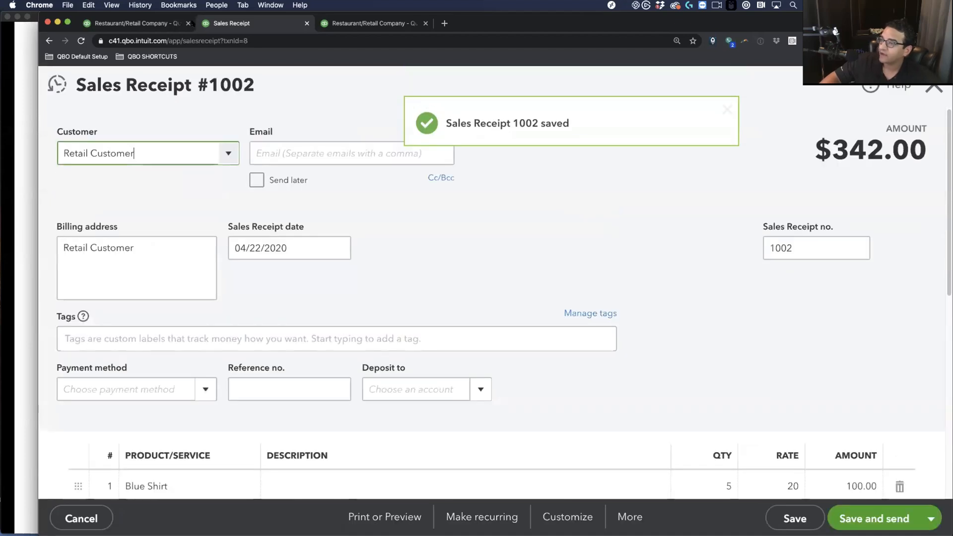
left_click(161, 22)
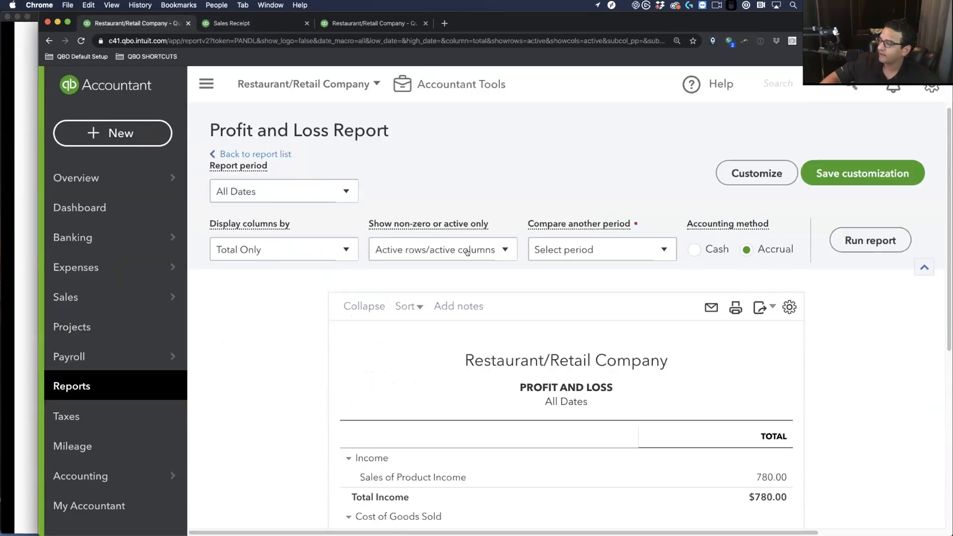
Set a custom Profit and Loss report period of April 20–22, 2020
left_click(259, 193)
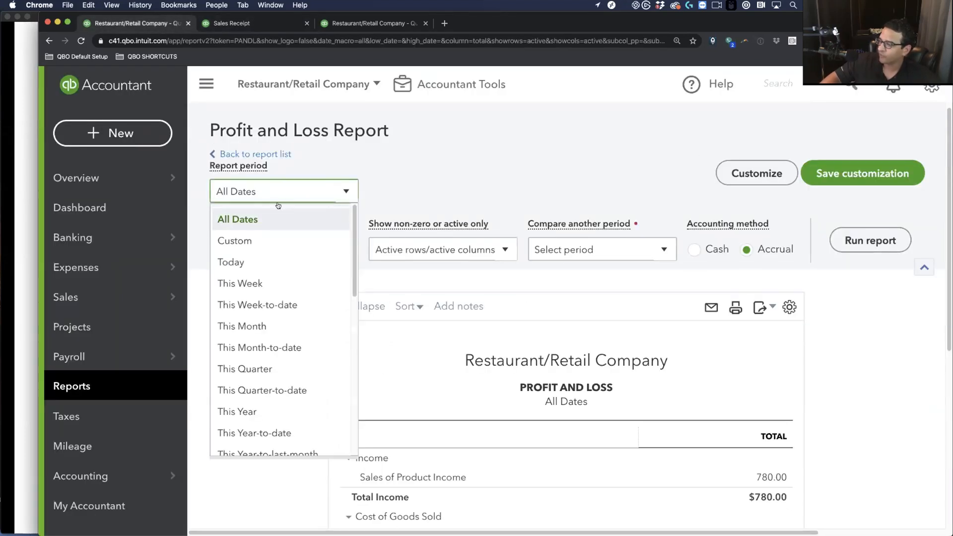
left_click(234, 241)
left_click(392, 198)
type("04/20/2022")
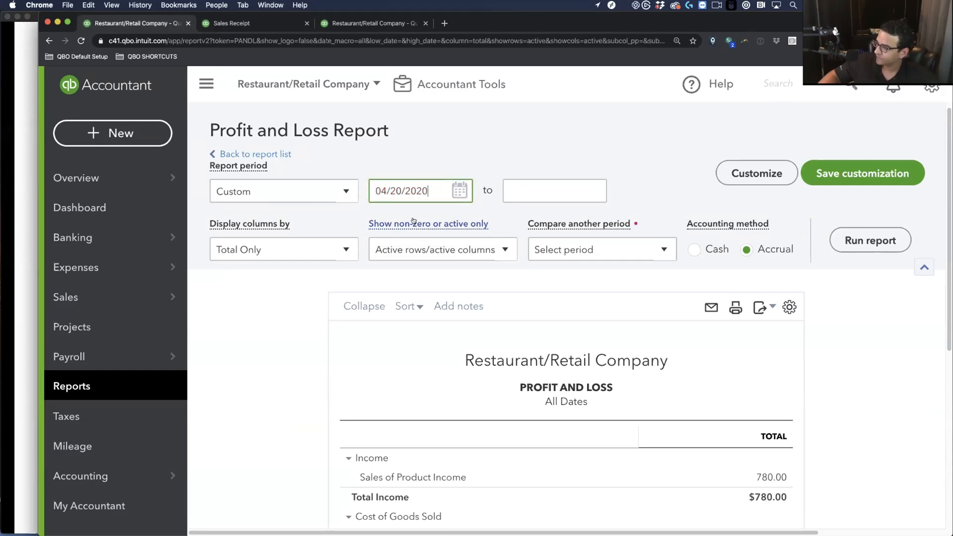
left_click(538, 196)
type("04/22/2020")
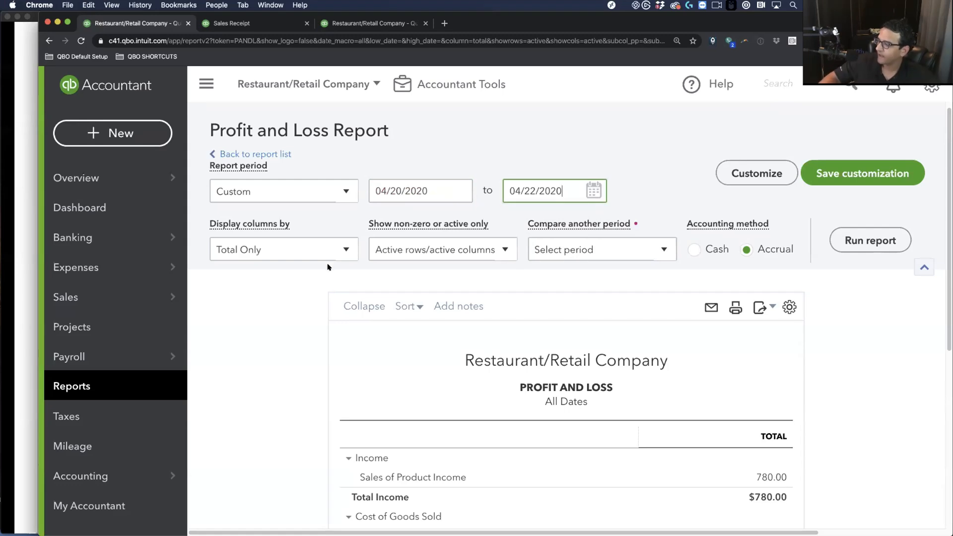
Show the report's columns by Days, rerun it, and return to the PowerPoint slide
left_click(284, 248)
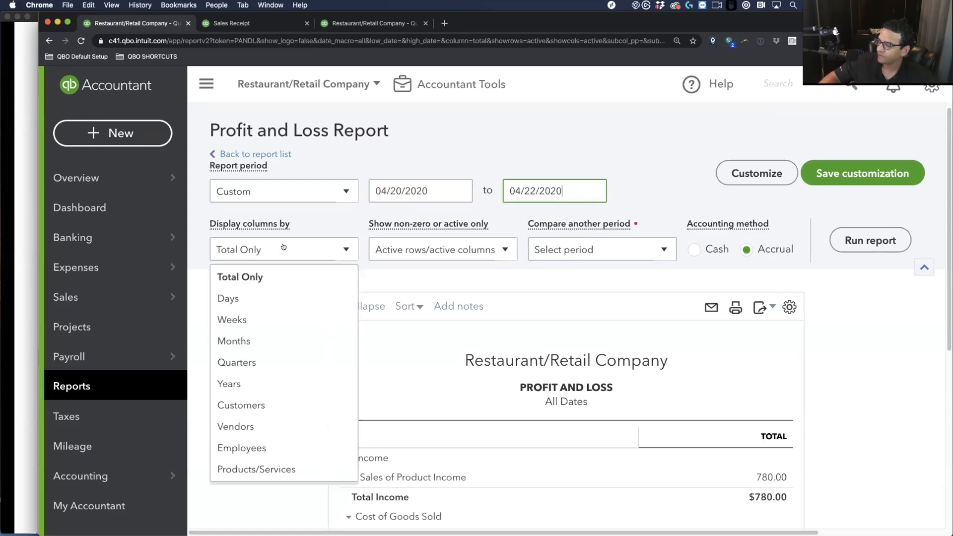
left_click(234, 299)
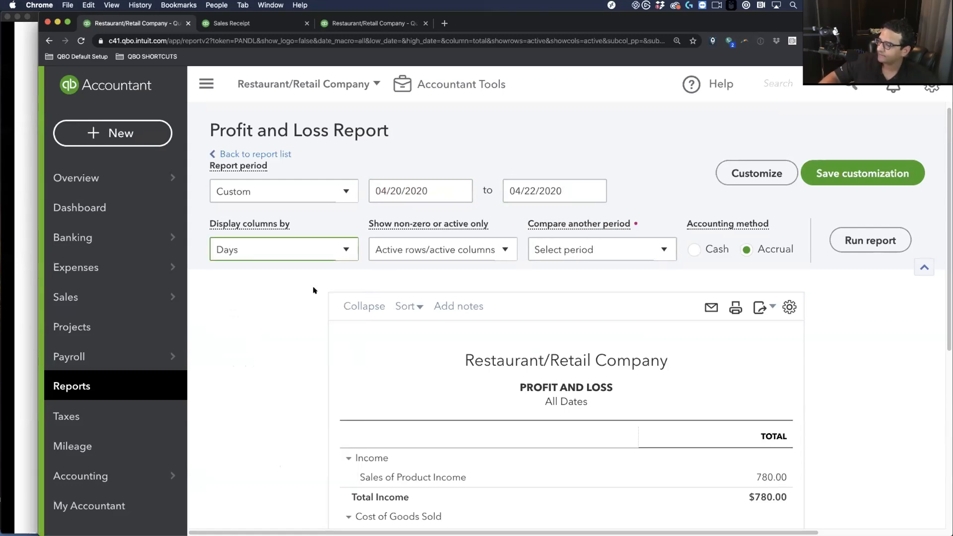
left_click(857, 239)
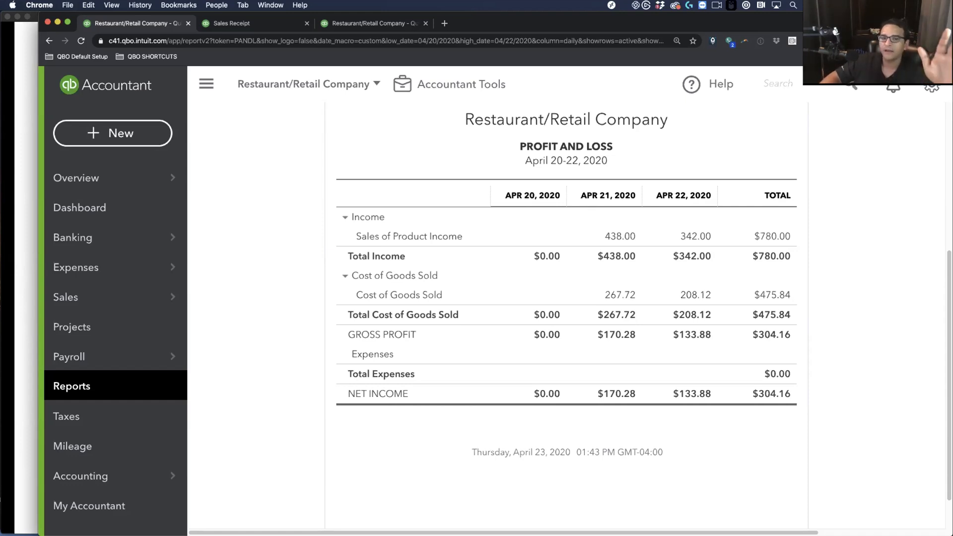
left_click(32, 243)
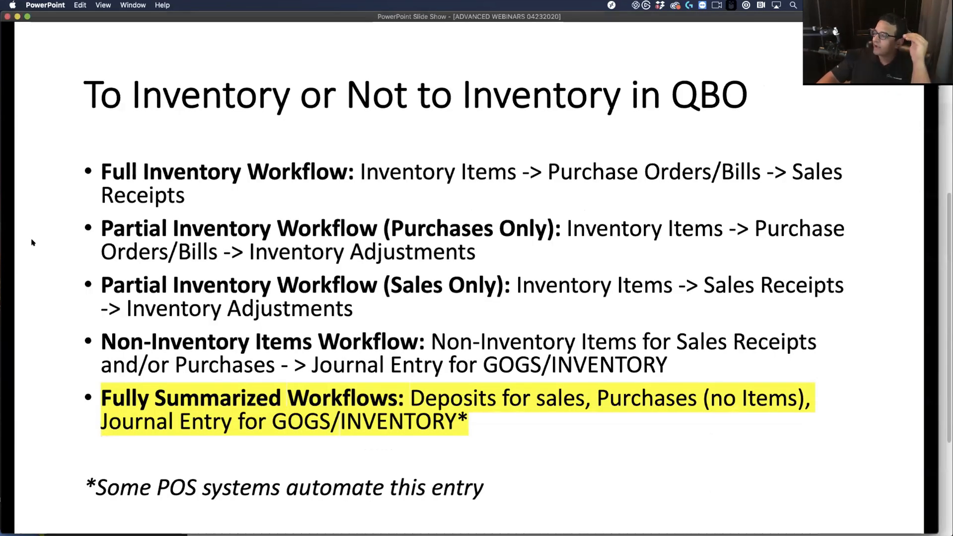
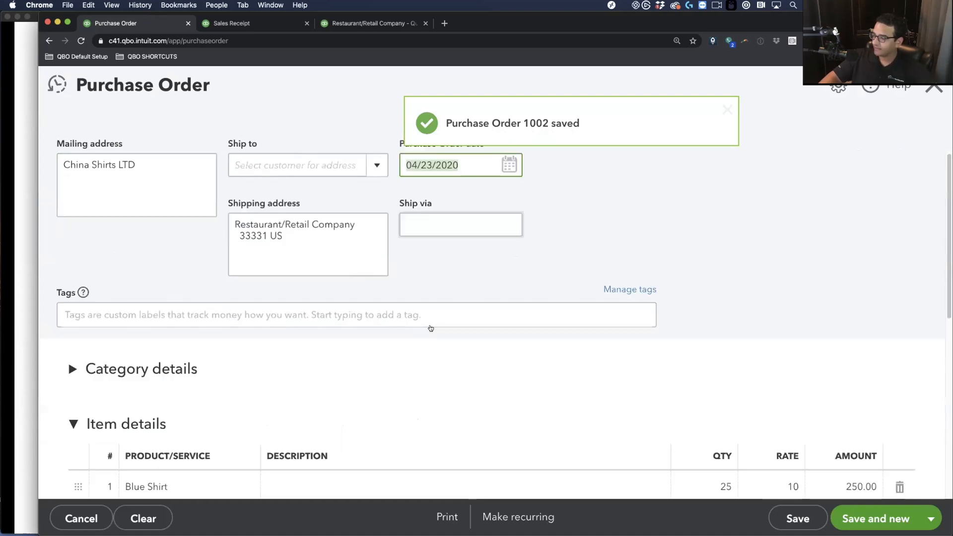
Change the Blue Shirt quantity on the purchase order to 500
left_click(693, 282)
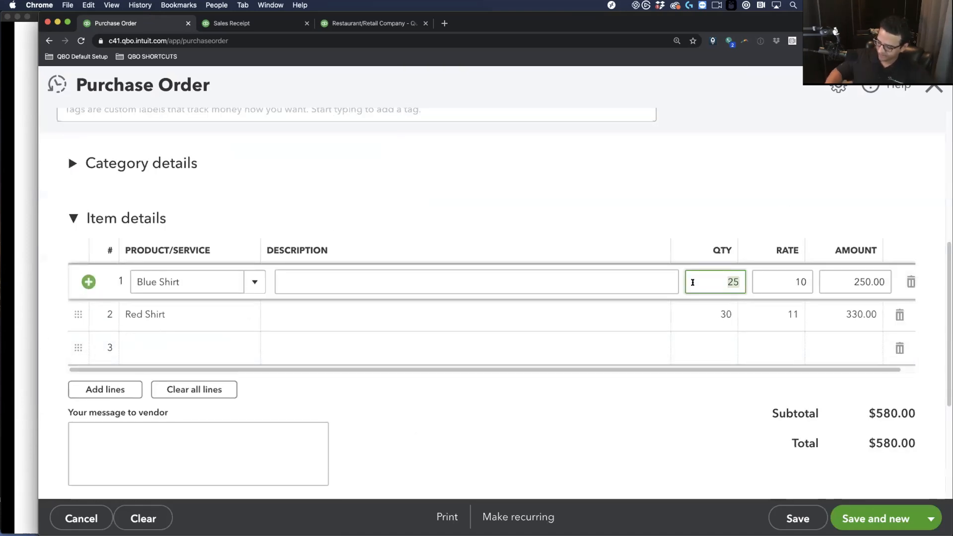
type("520")
key("BackSpace")
key("BackSpace")
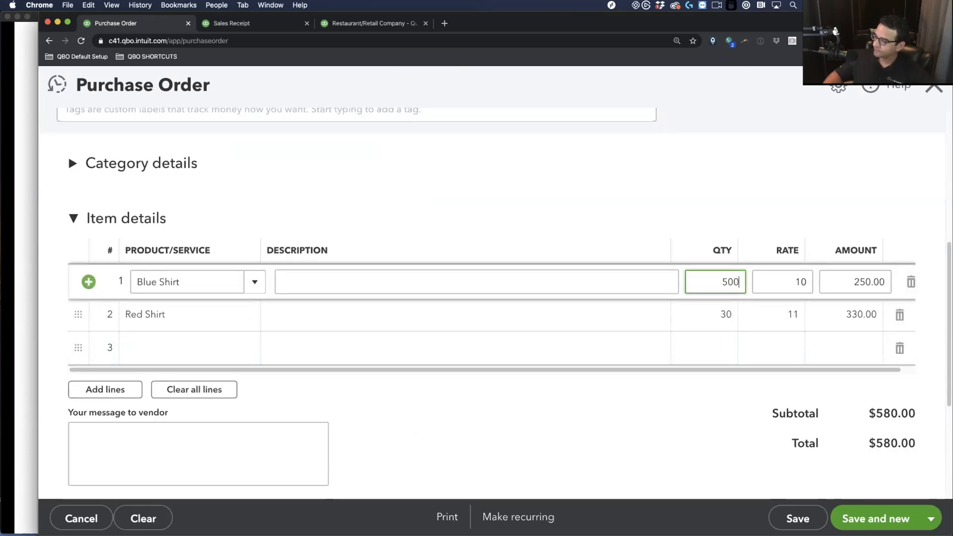
Set the Red Shirt quantity to 300 and save and close the $8,300.00 purchase order
left_click(703, 315)
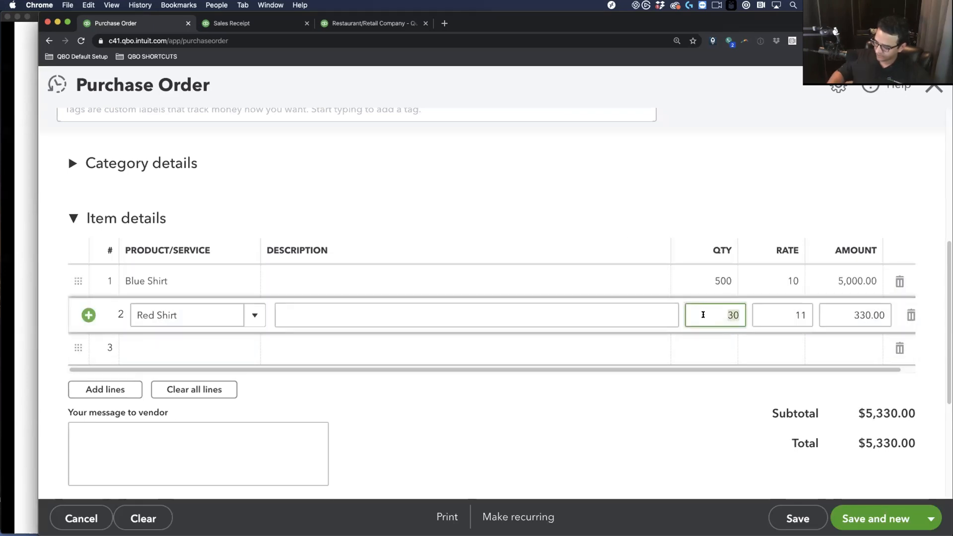
type("3000")
key("Tab")
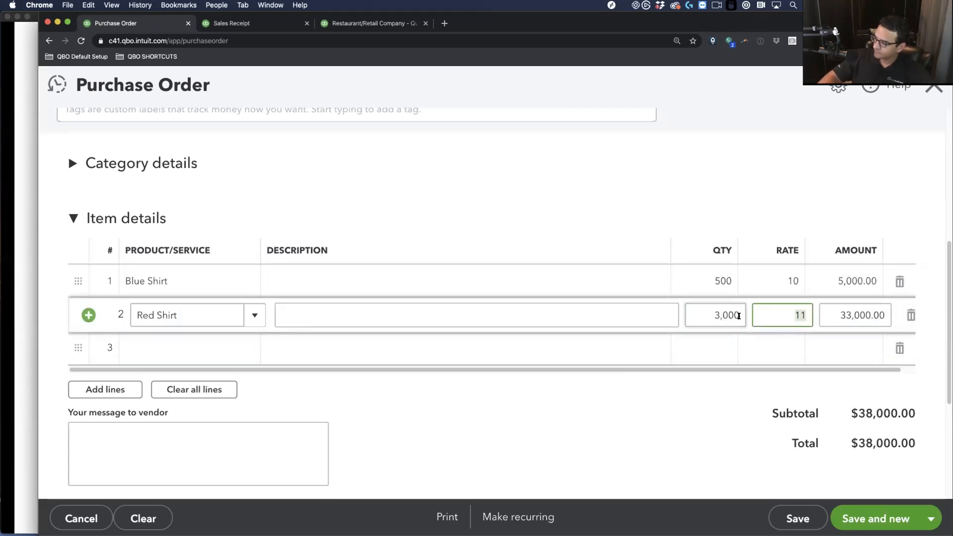
left_click(739, 315)
key("BackSpace")
left_click(723, 345)
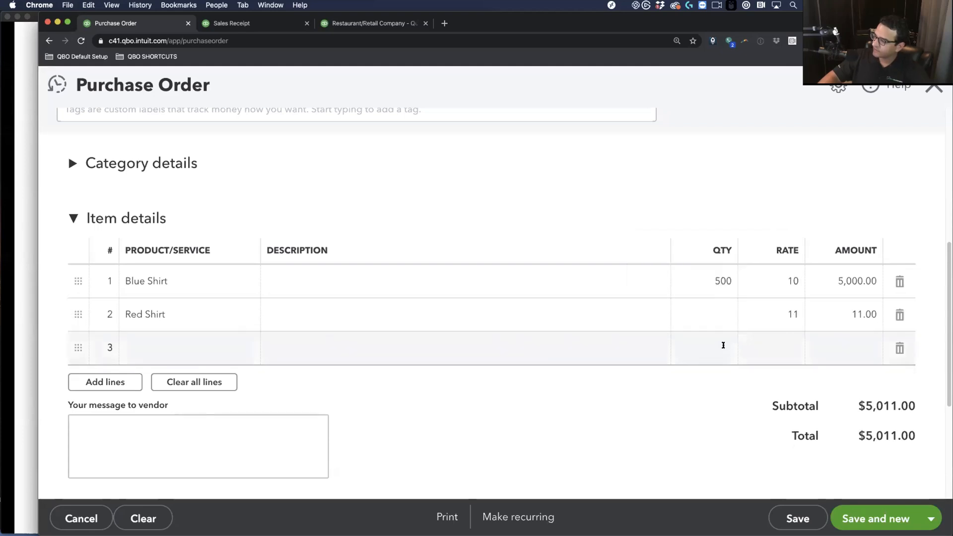
left_click(715, 315)
type("300")
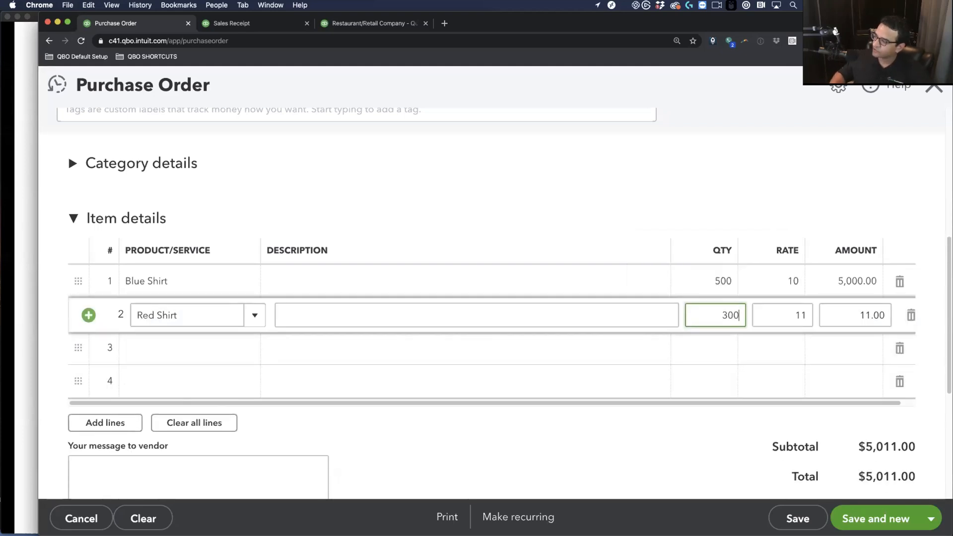
key("Tab")
left_click(931, 519)
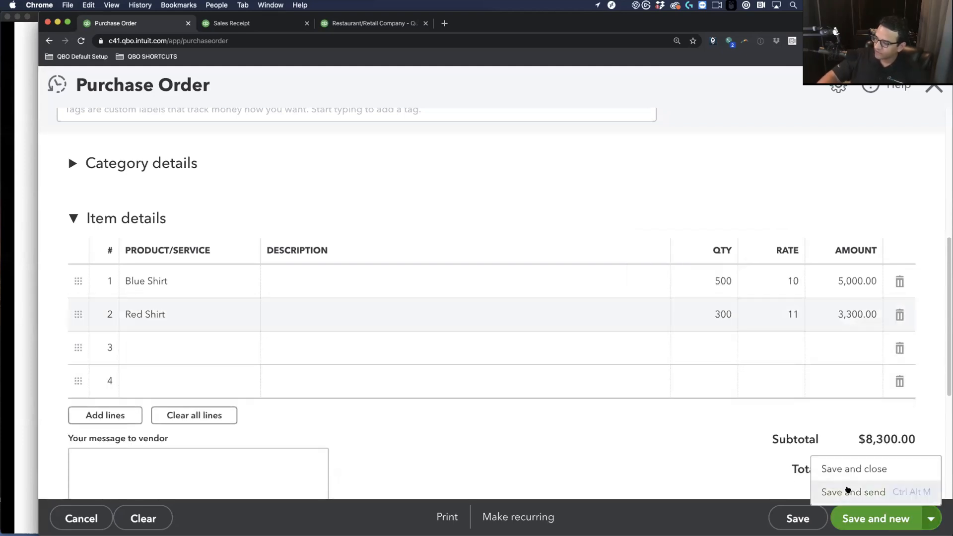
left_click(853, 468)
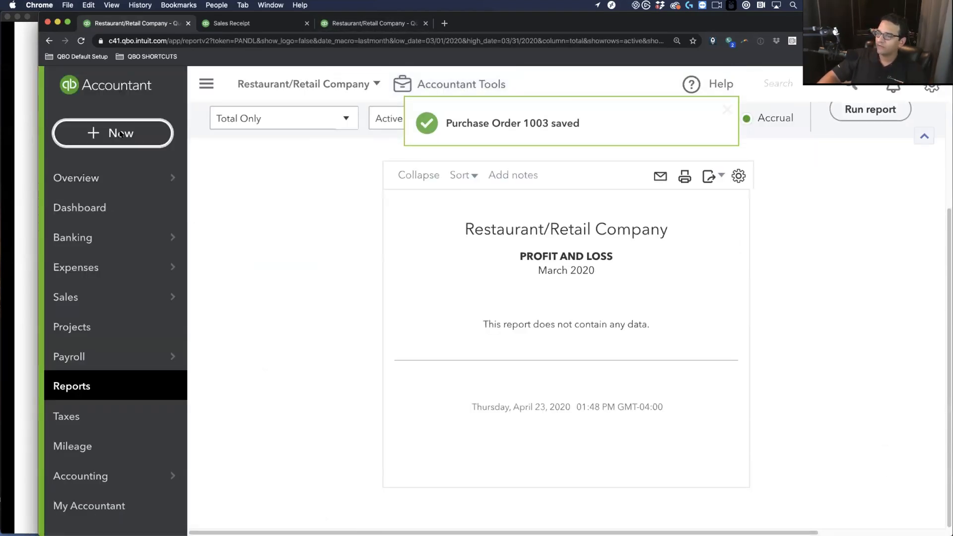
Create a China Shirts LTD bill including Purchase Order #1003 for $8,907.60
left_click(120, 134)
left_click(259, 274)
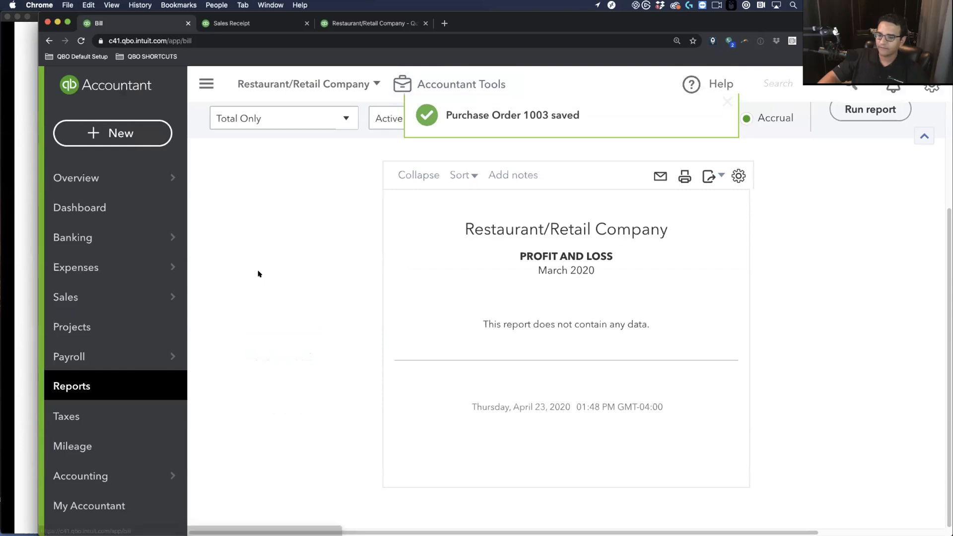
left_click(226, 154)
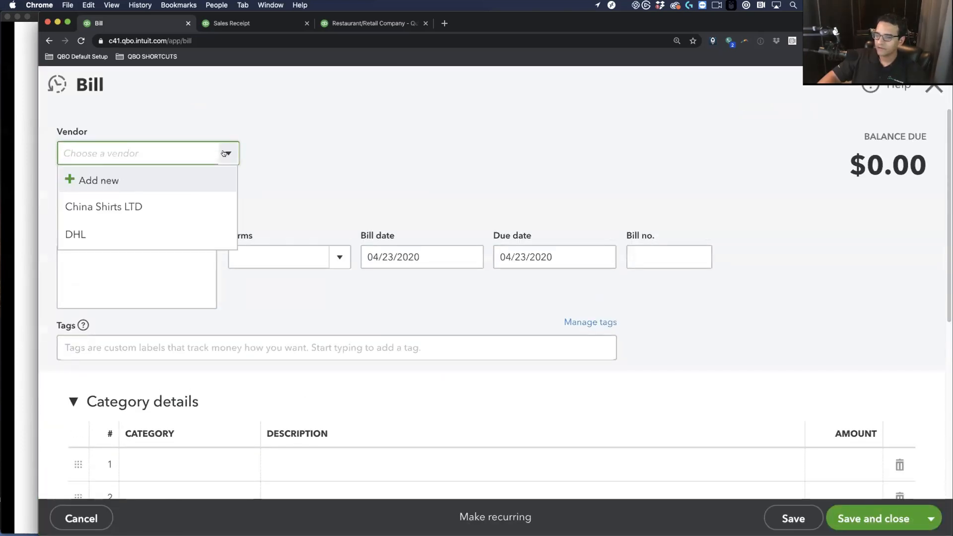
left_click(94, 207)
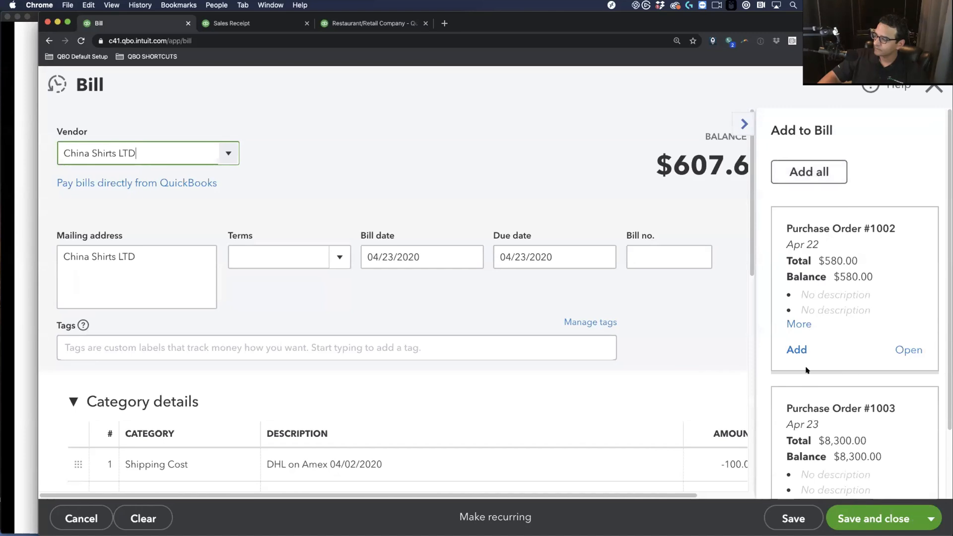
scroll(806, 370, "down", 3)
left_click(797, 448)
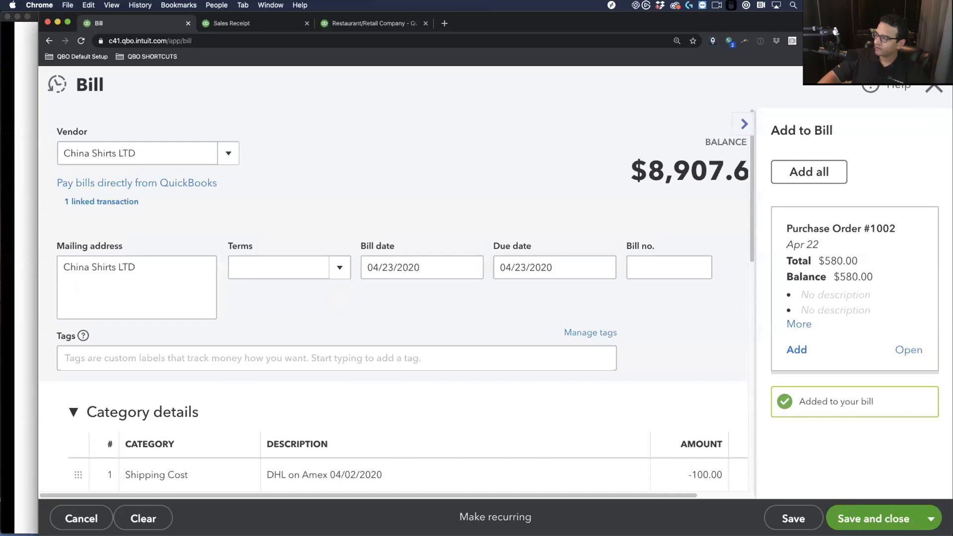
key("Escape")
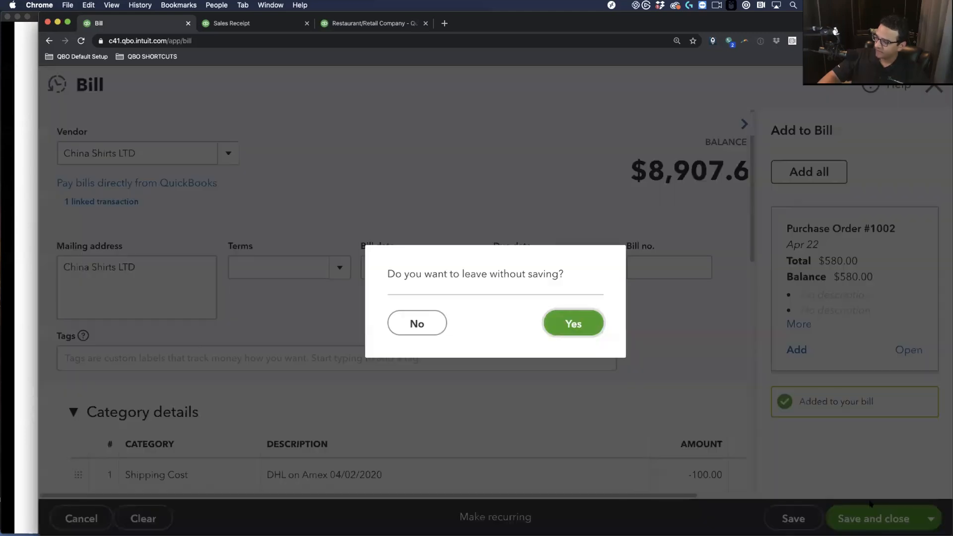
left_click(413, 323)
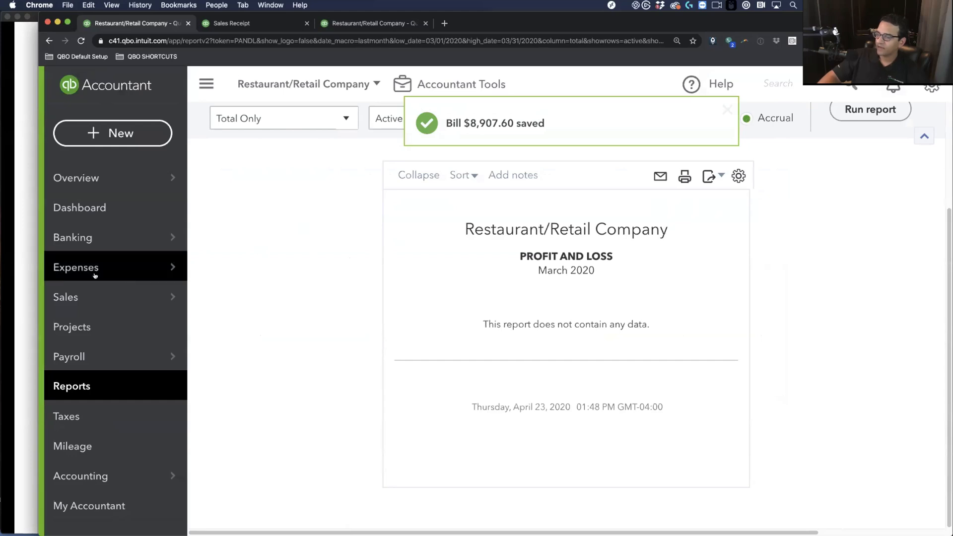
Rerun the Inventory Valuation Summary showing 533 Blue and 340 Red Shirts at $9,239.36
left_click(233, 23)
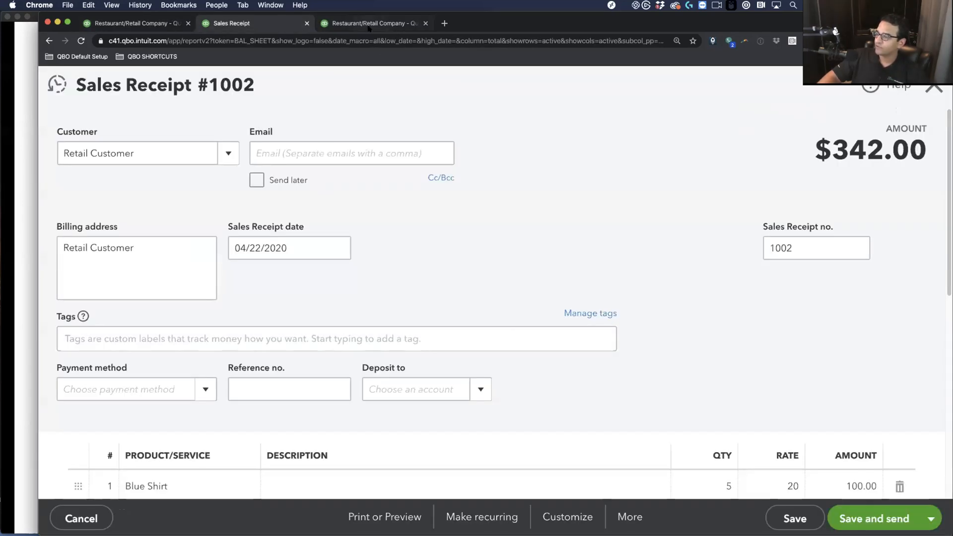
left_click(370, 23)
left_click(435, 189)
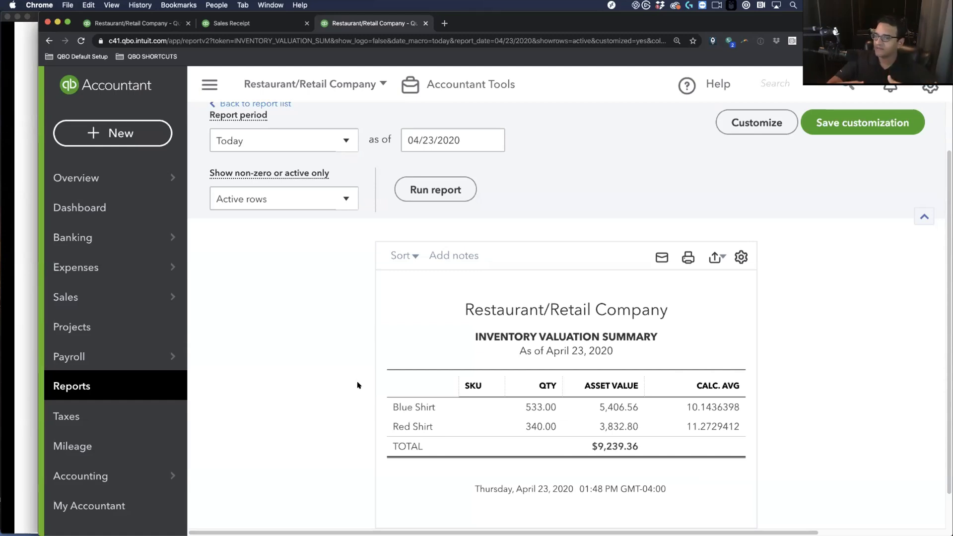
left_click(136, 134)
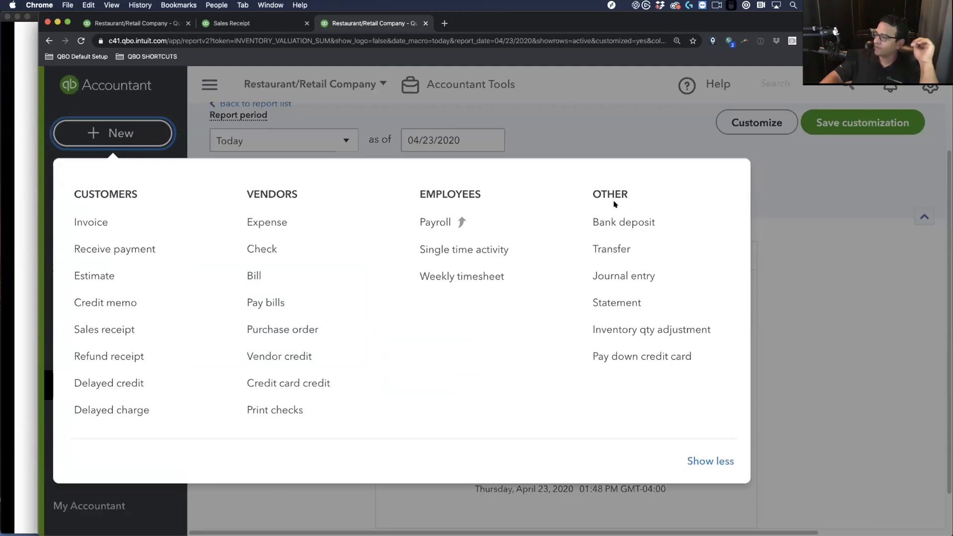
Start a bank deposit into a newly created Cash on hand account
left_click(624, 222)
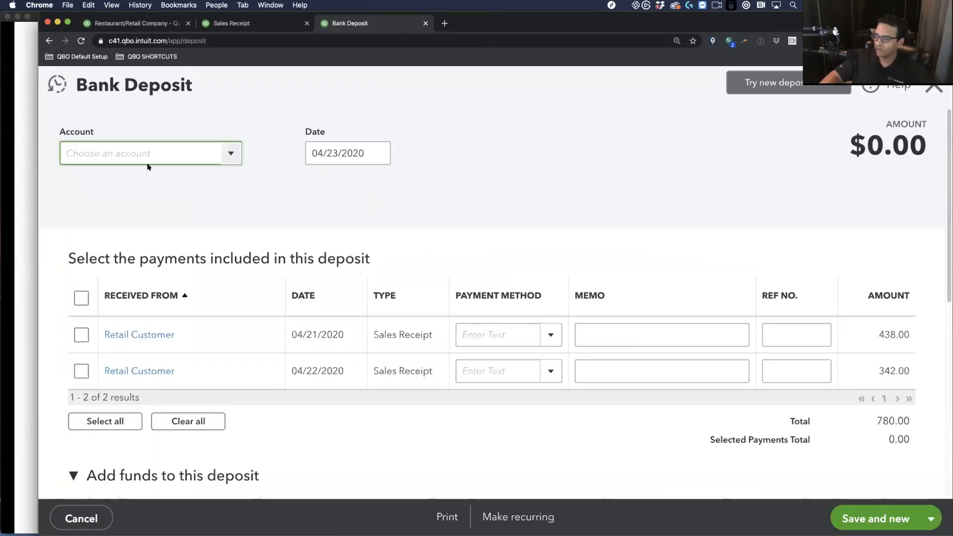
type("S")
key("BackSpace")
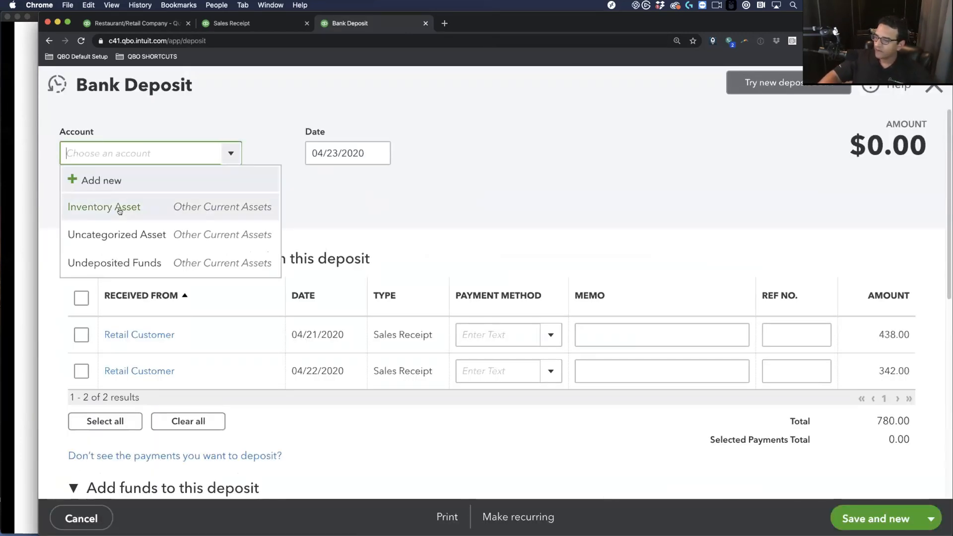
left_click(111, 183)
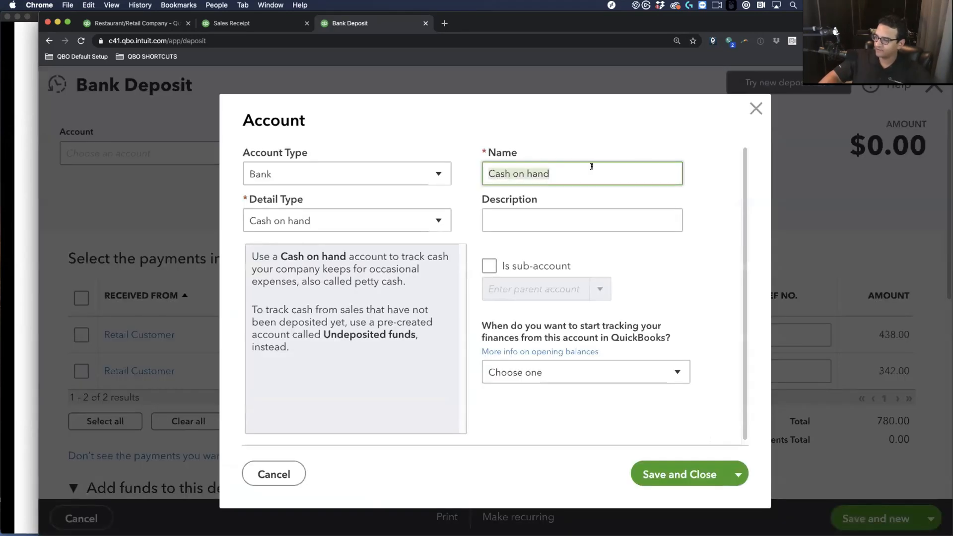
left_click(679, 474)
scroll(311, 312, "down", 5)
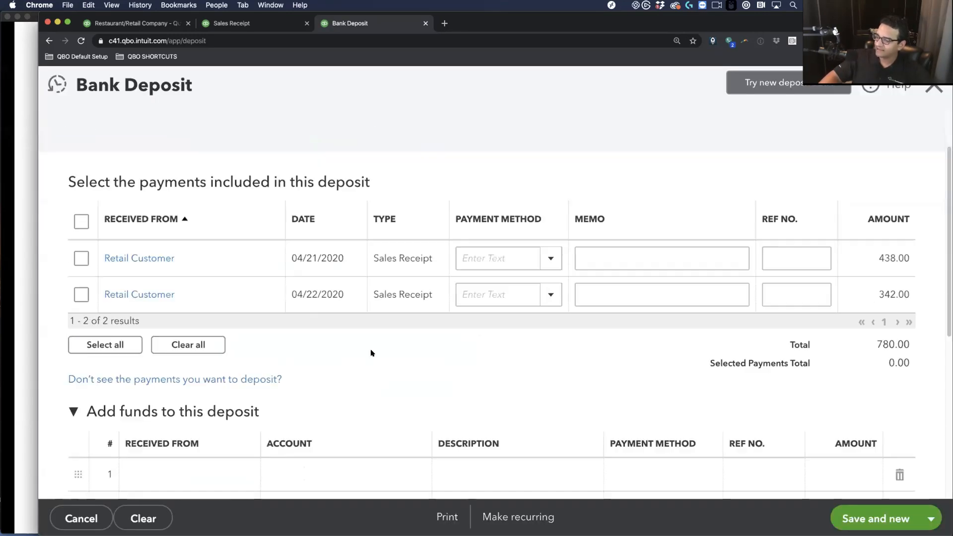
Fill the first funds line with payer Retail Customer and account Sales
left_click(185, 268)
type("SALES")
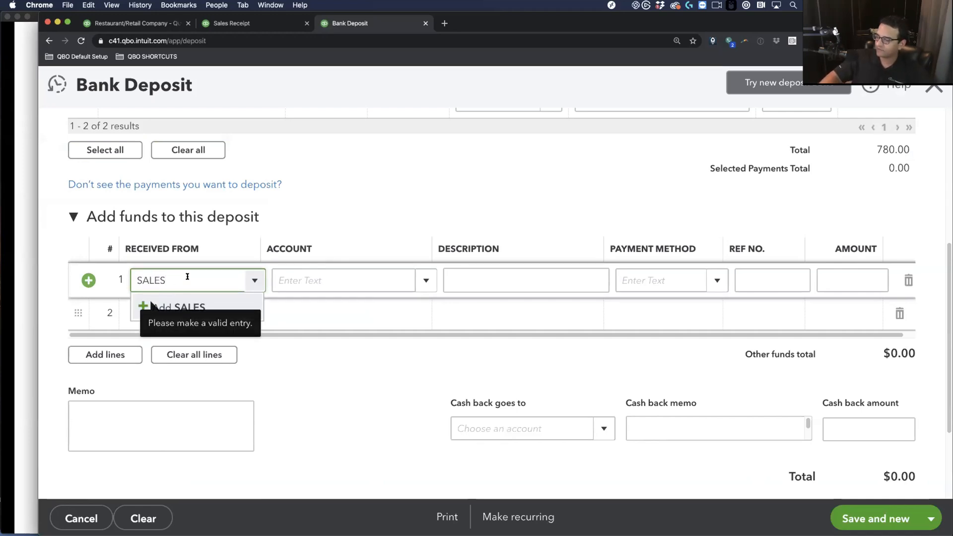
left_click_drag(187, 278, 73, 269)
key("BackSpace")
type("CUS")
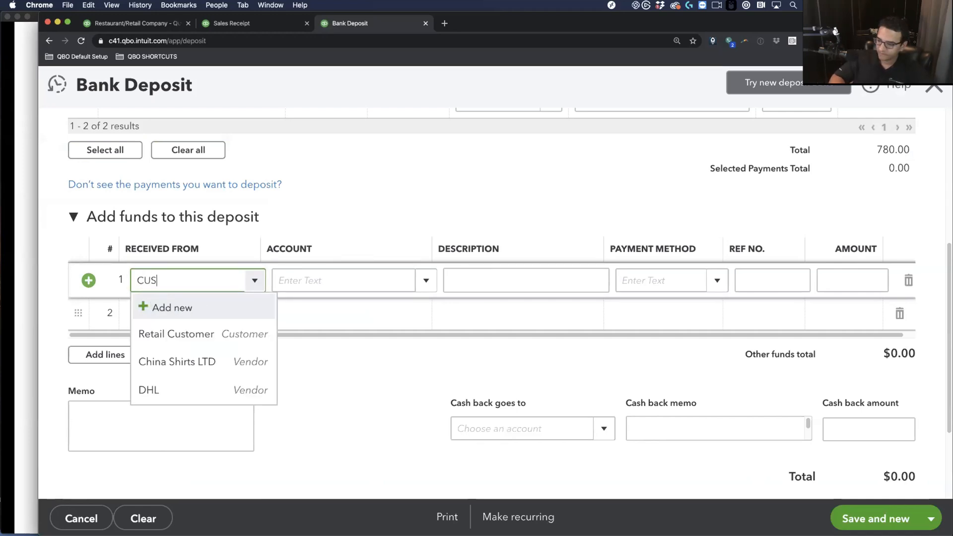
left_click(163, 334)
left_click(377, 272)
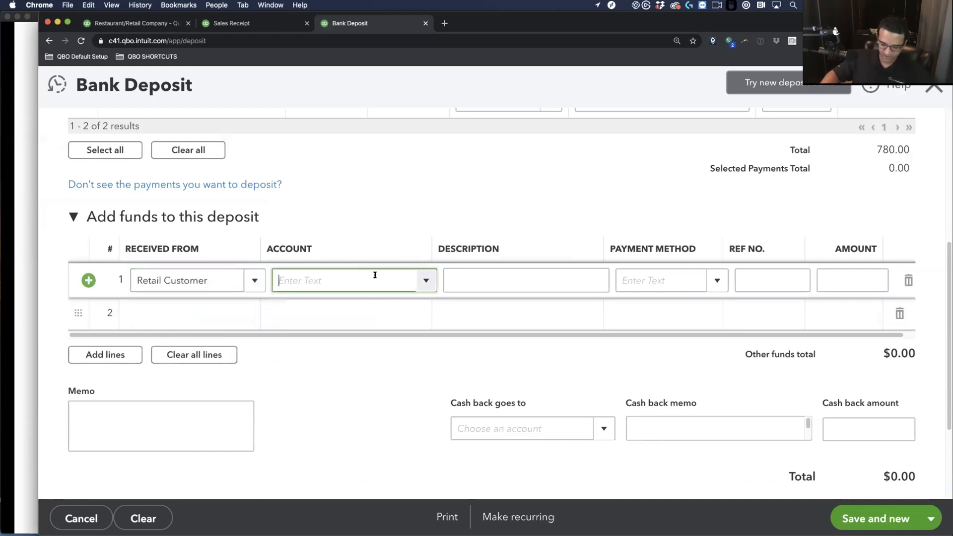
type("Sales")
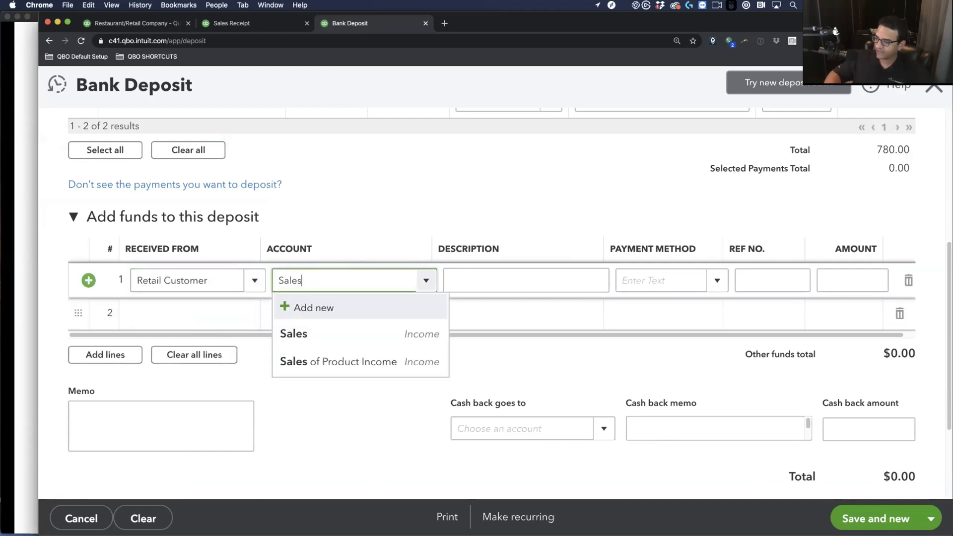
left_click(340, 336)
Enter a 5,000.00 amount and save and close the deposit
left_click(862, 269)
type("5000")
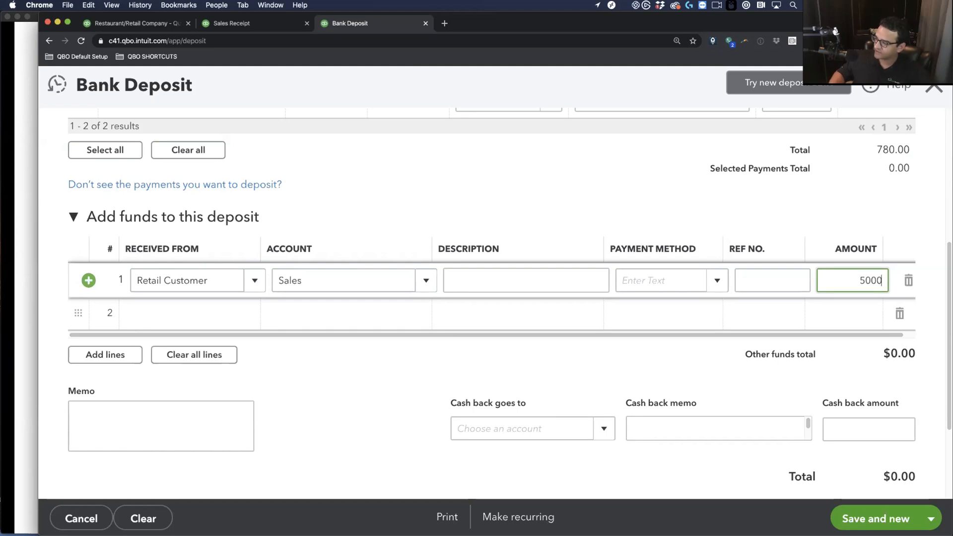
key("Tab")
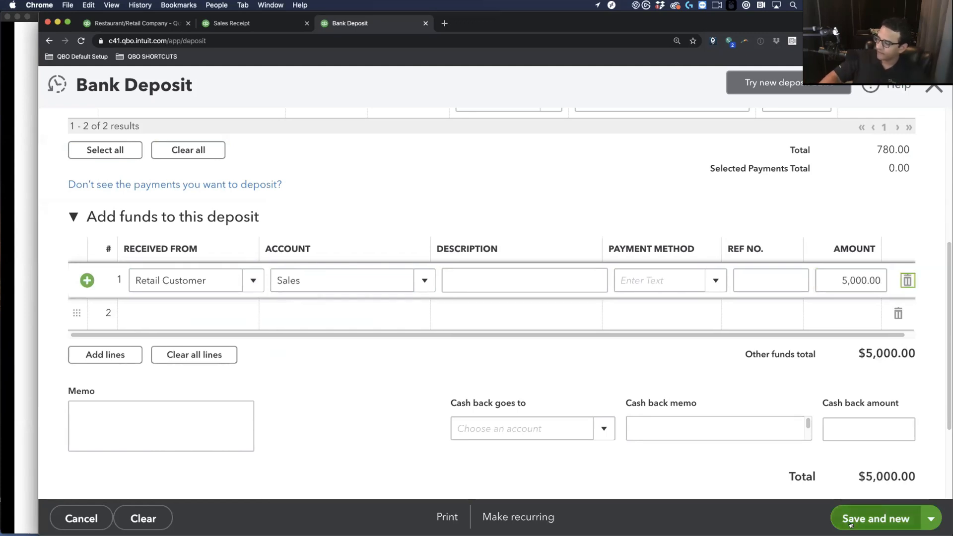
left_click(931, 519)
left_click(855, 492)
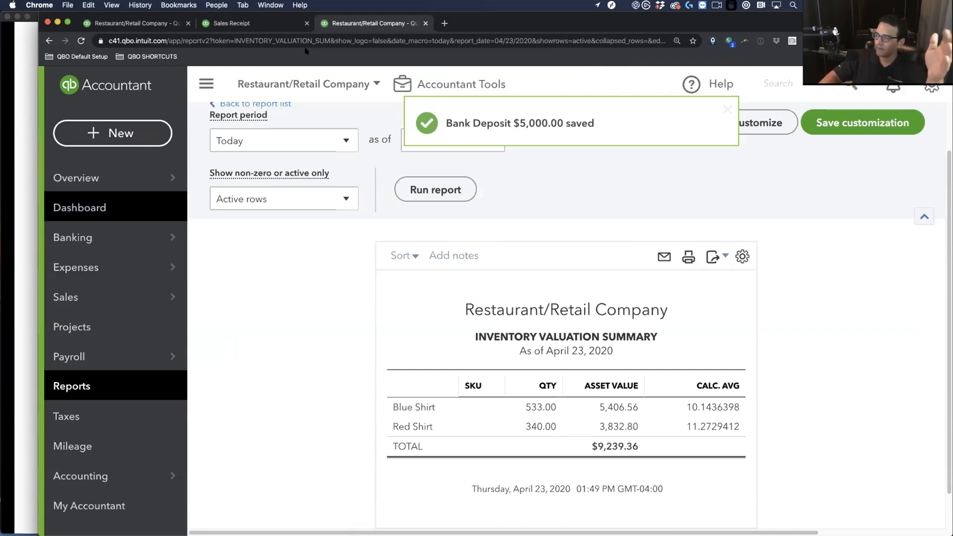
Rerun the Profit and Loss for This Month (April 2020), then return to Inventory Valuation Summary
left_click(132, 22)
scroll(347, 165, "up", 3)
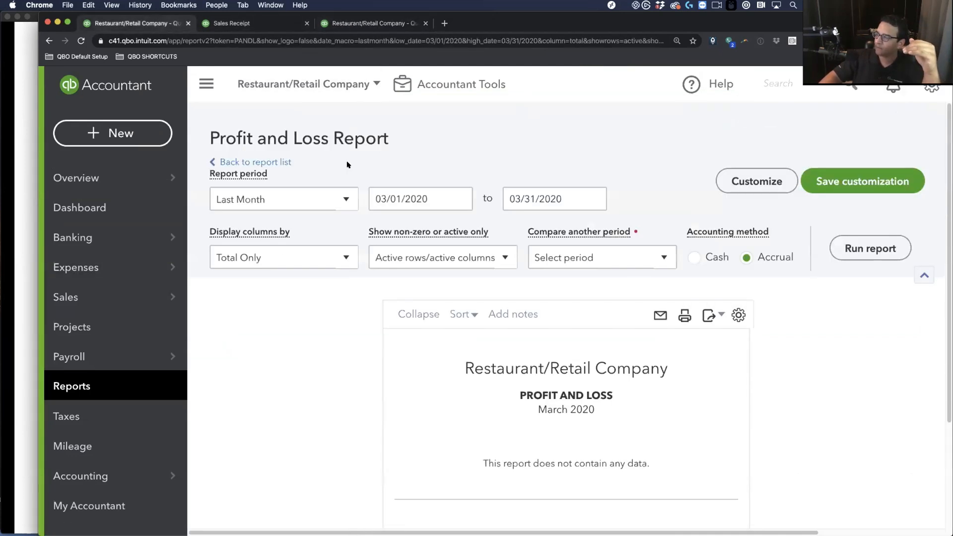
left_click(267, 197)
scroll(229, 258, "up", 3)
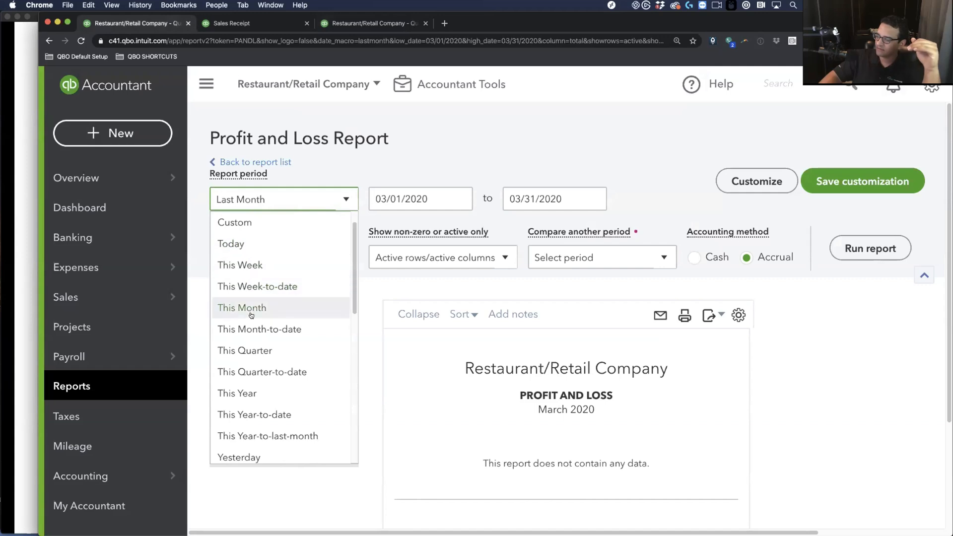
left_click(233, 306)
left_click(871, 248)
scroll(629, 398, "down", 5)
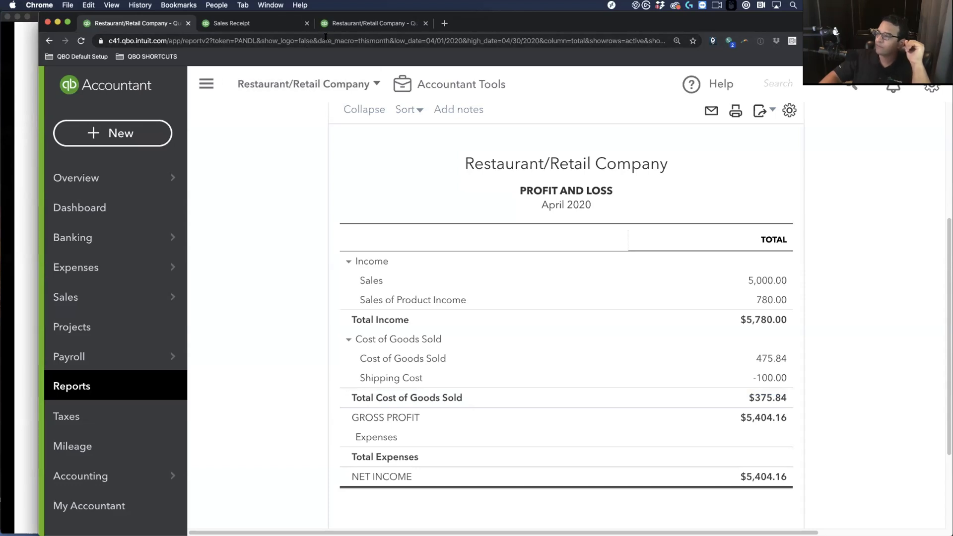
left_click(357, 22)
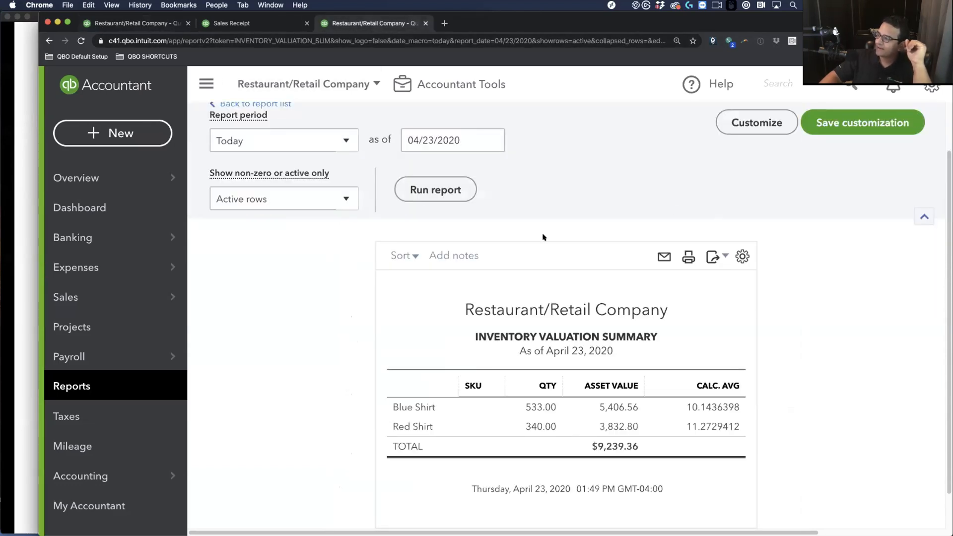
Refresh the Inventory Valuation Summary and open the + New transaction list
left_click(421, 184)
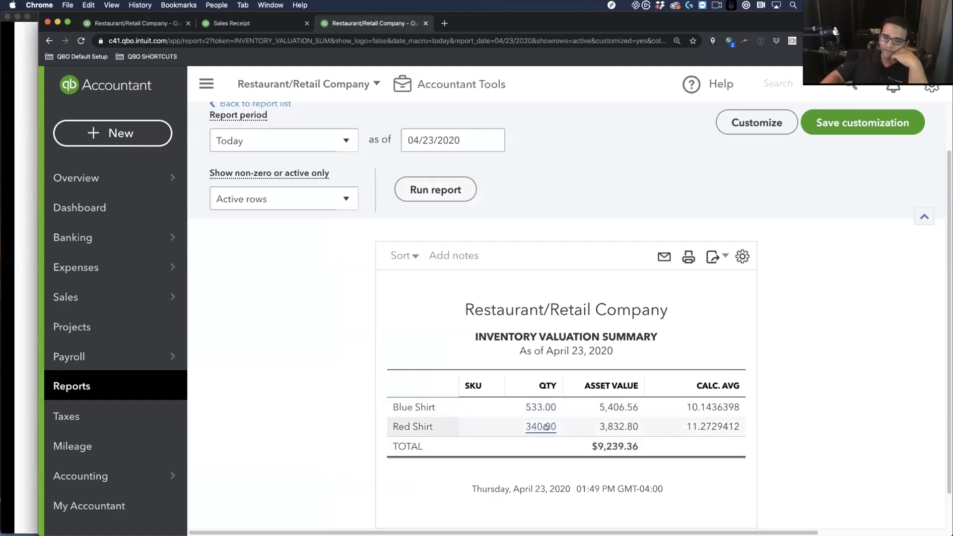
left_click(112, 133)
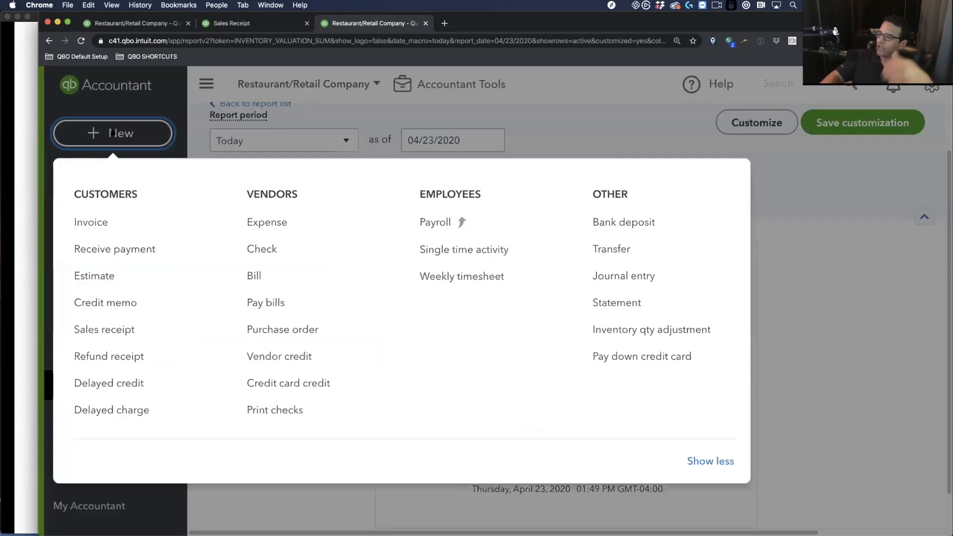
Start an inventory quantity adjustment to Cost of Goods Sold, setting Blue Shirt's new quantity
left_click(645, 329)
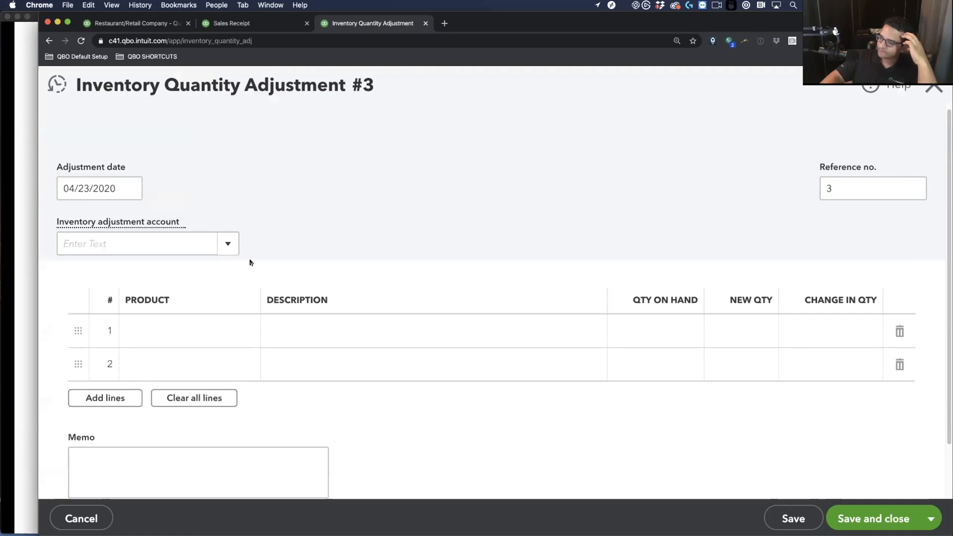
left_click(230, 243)
left_click(144, 296)
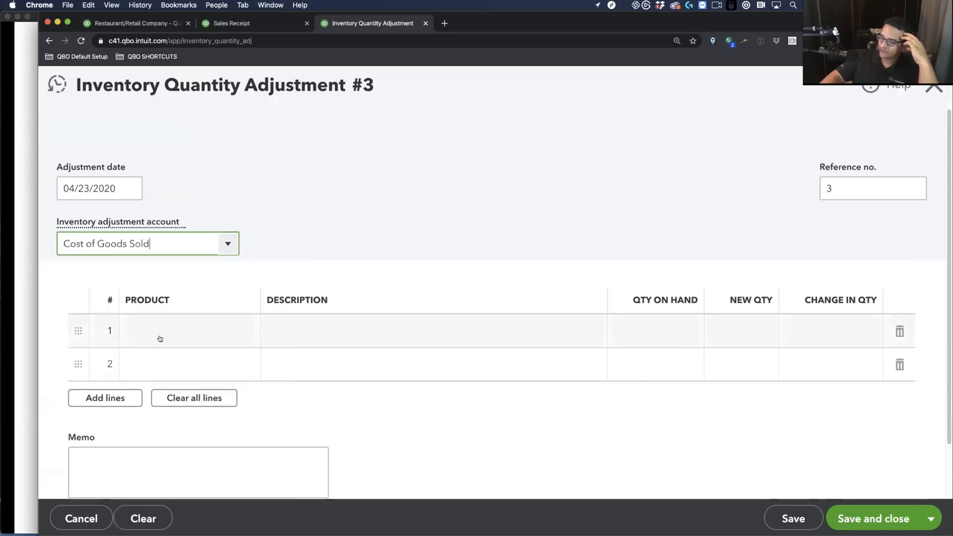
left_click(174, 331)
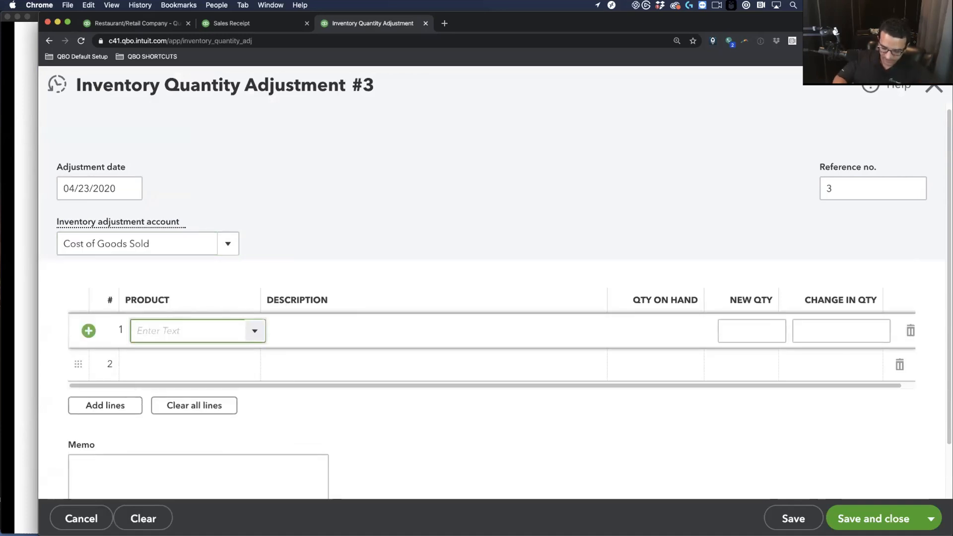
type("Blue Shirt")
left_click(159, 364)
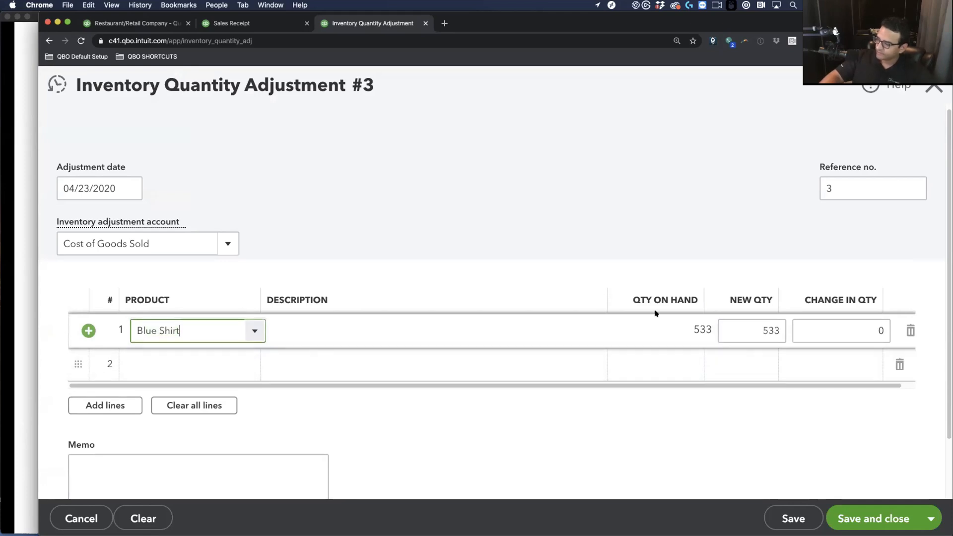
left_click(776, 331)
type("3")
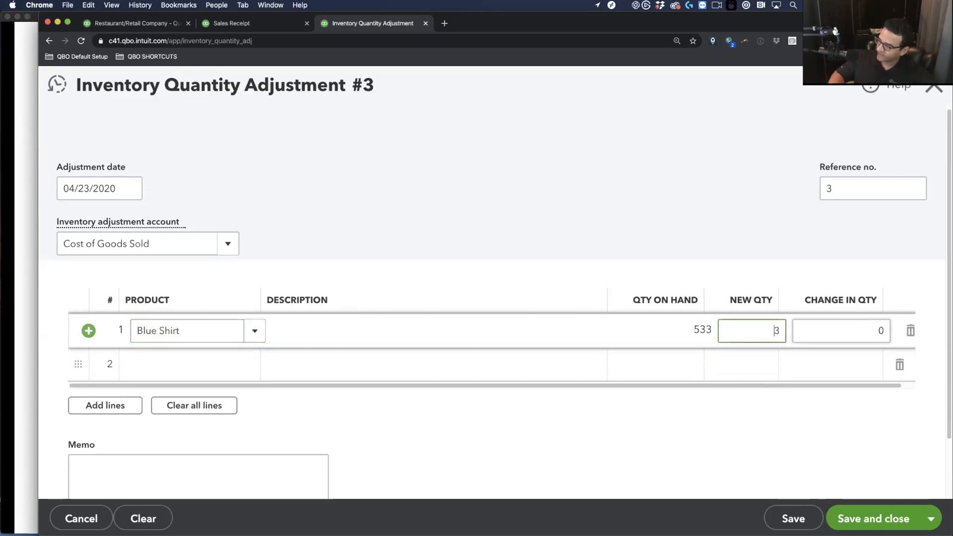
type("100")
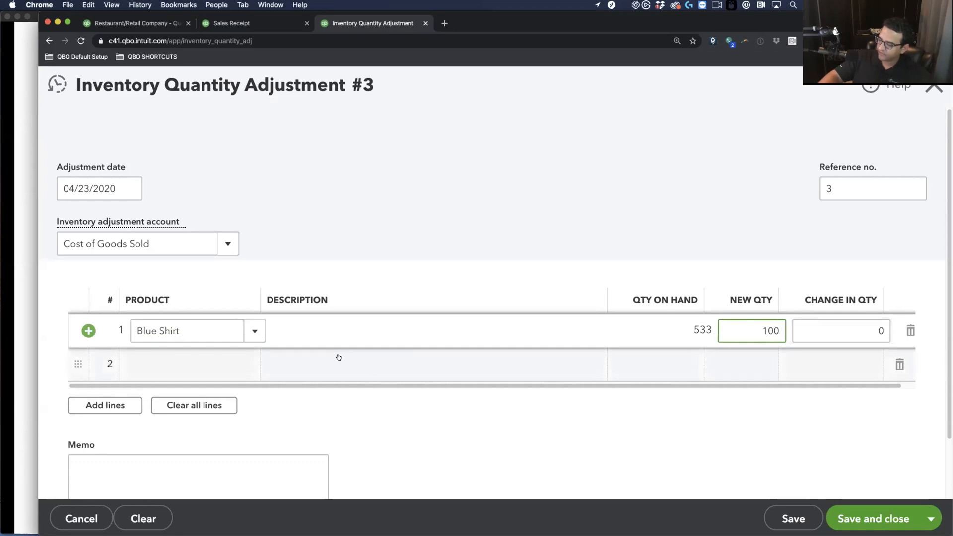
Add Red Shirt with new quantity 100 and save the adjustment
left_click(166, 363)
type("RR")
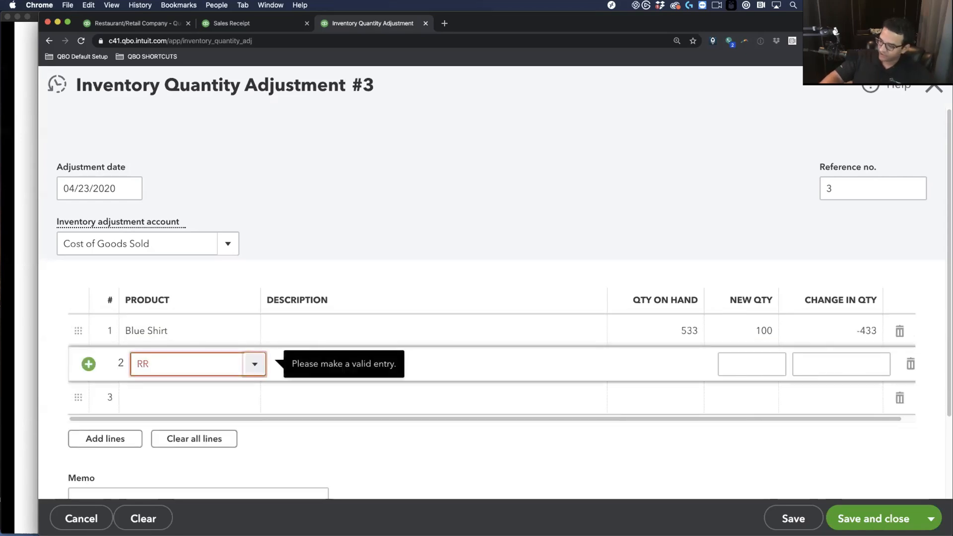
type("ed")
left_click(227, 385)
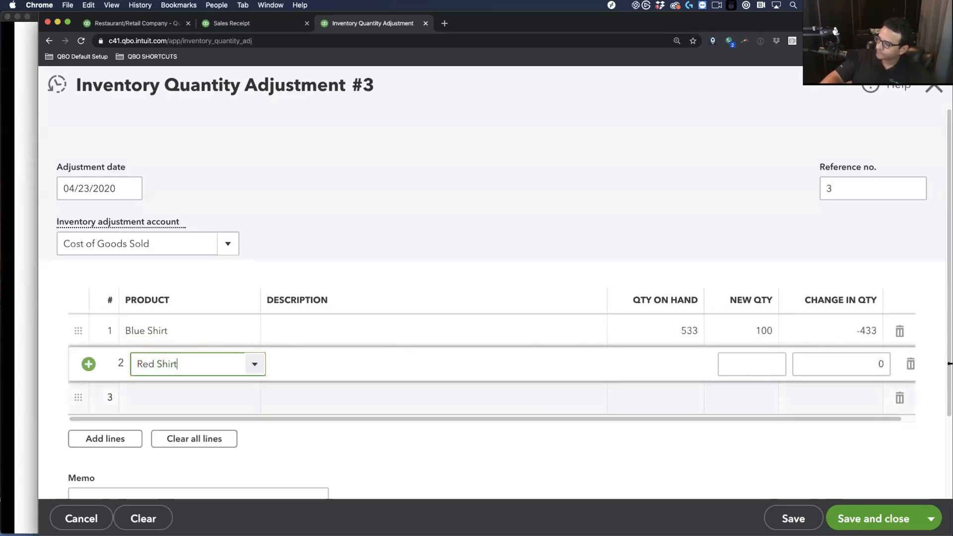
left_click(761, 361)
type("100")
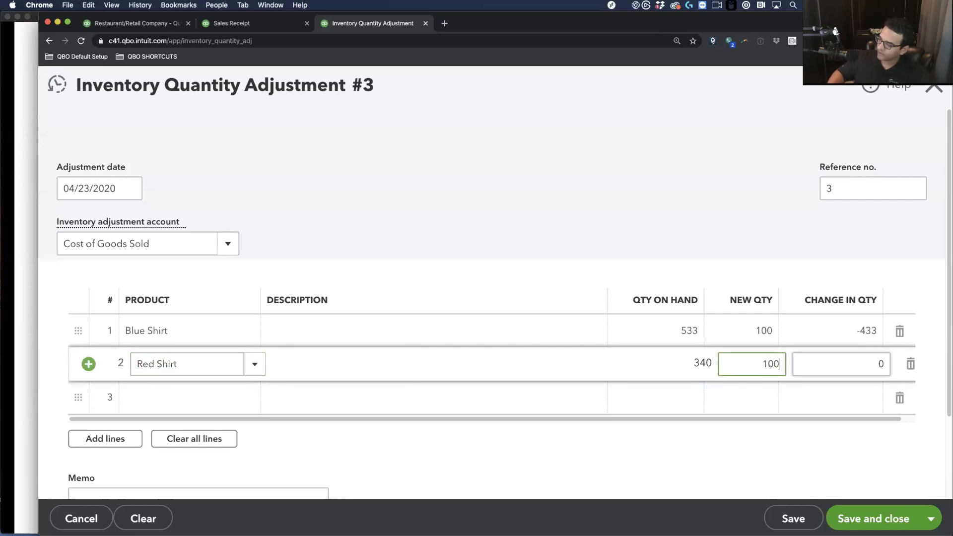
key("Tab")
left_click(871, 528)
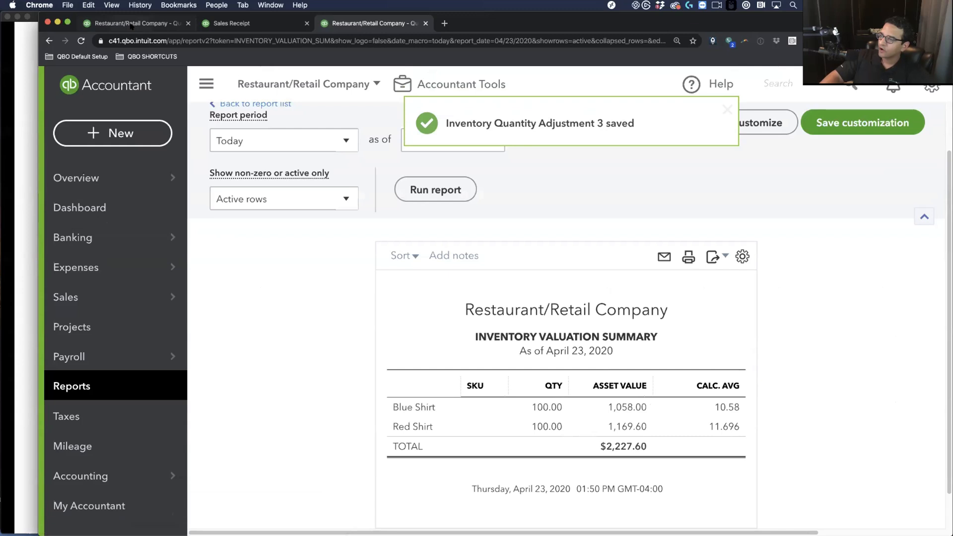
left_click(131, 24)
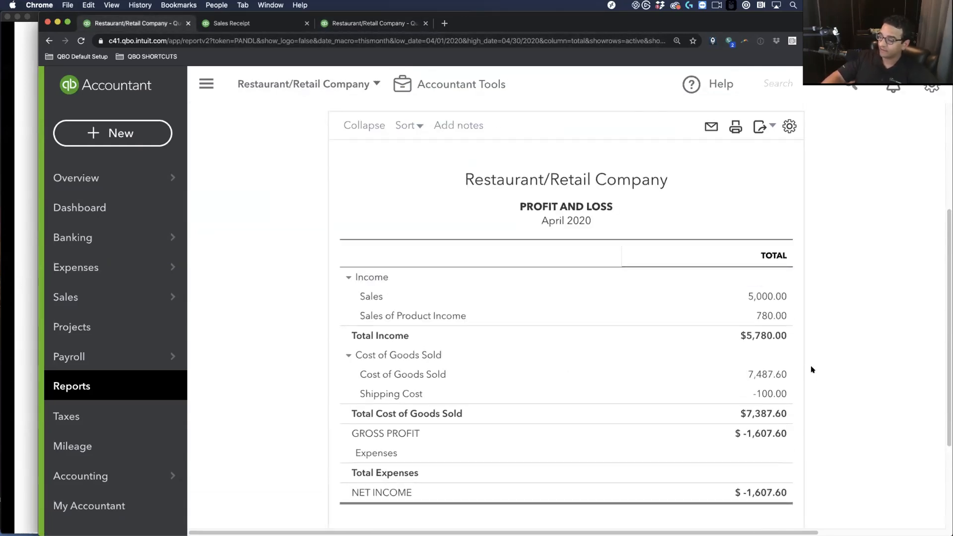
Review the April P&L's -$1,607.60 net income, then bring up the PowerPoint slide show
scroll(796, 371, "down", 1)
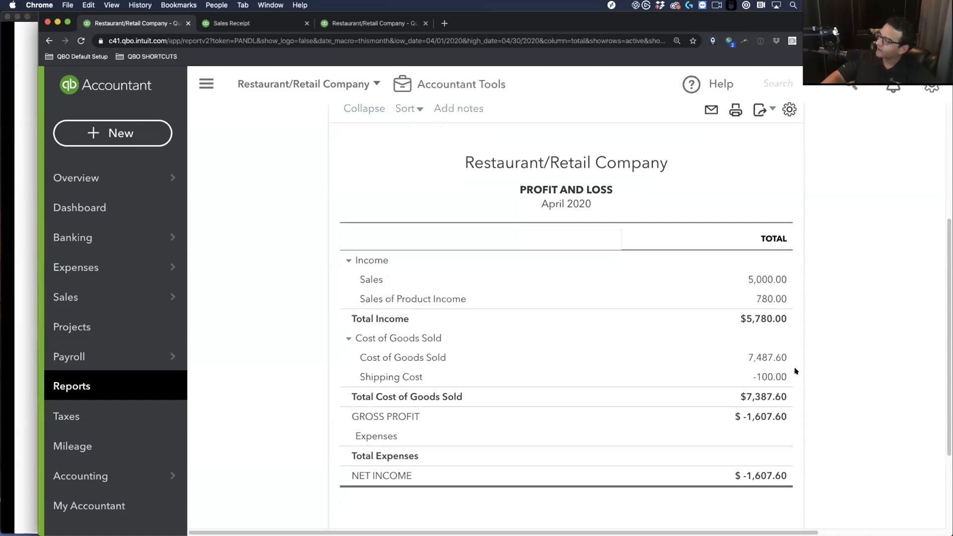
scroll(827, 357, "up", 1)
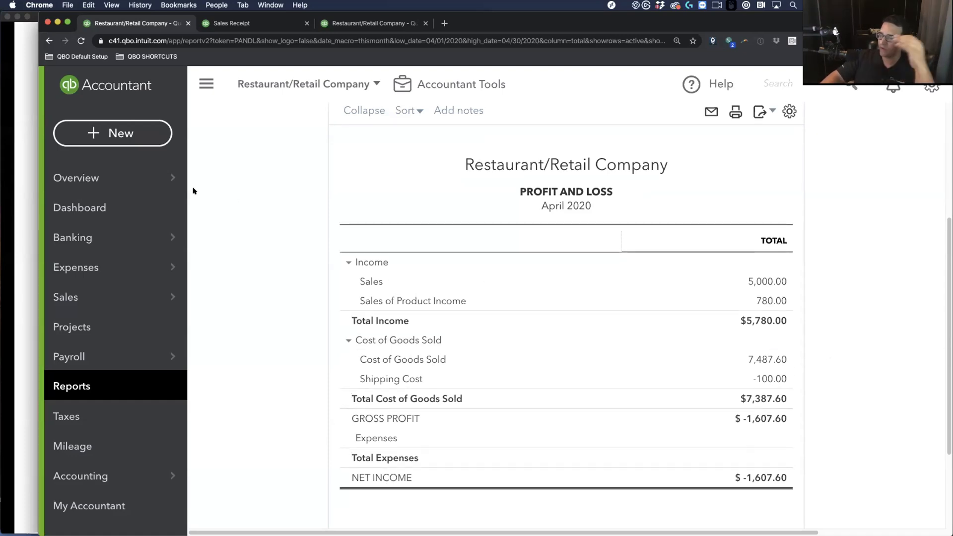
left_click(18, 169)
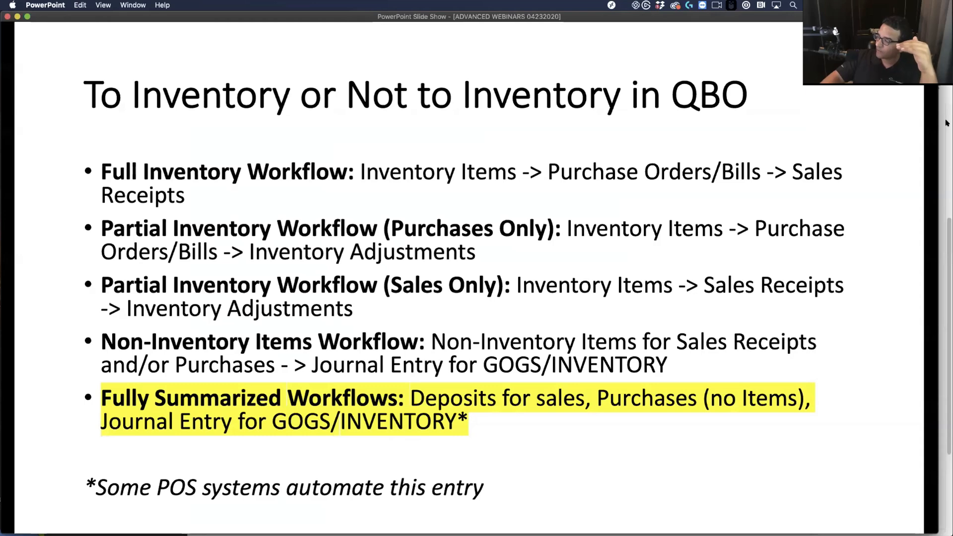
key("super+Tab")
left_click(271, 23)
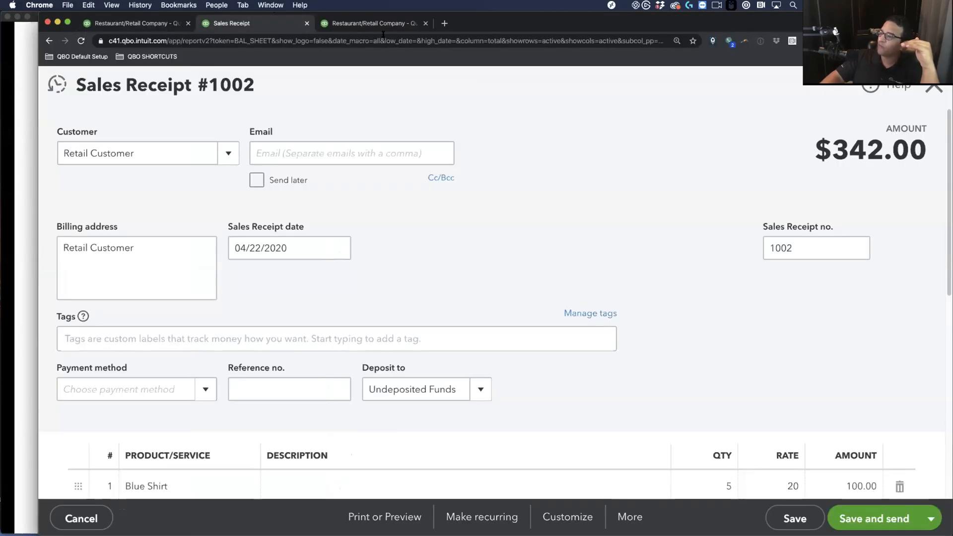
left_click(391, 24)
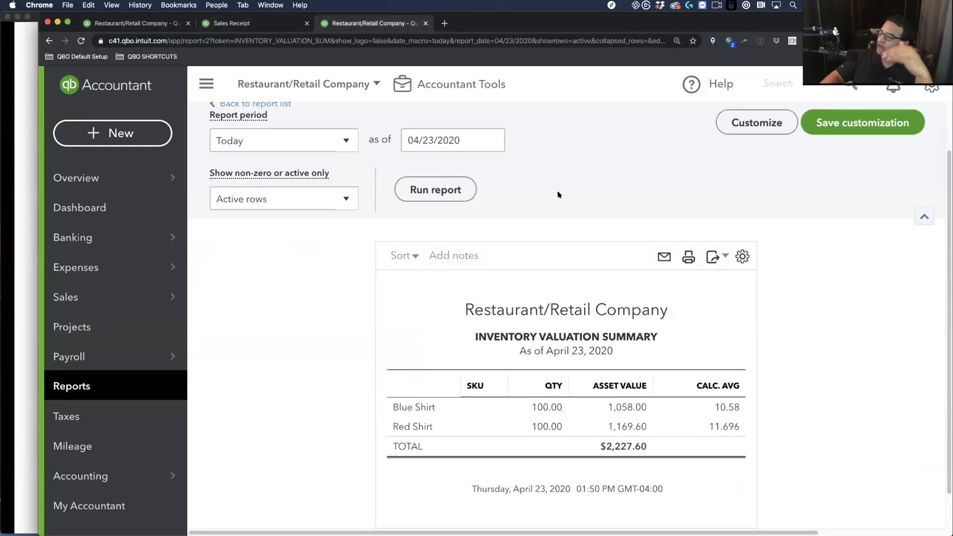
left_click(422, 196)
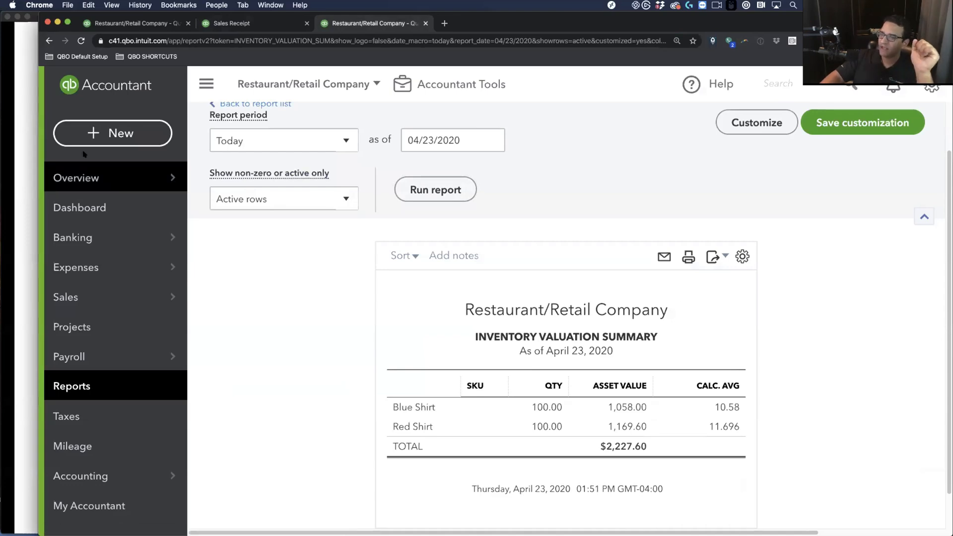
left_click(15, 133)
key("Right")
key("Right")
key("Right")
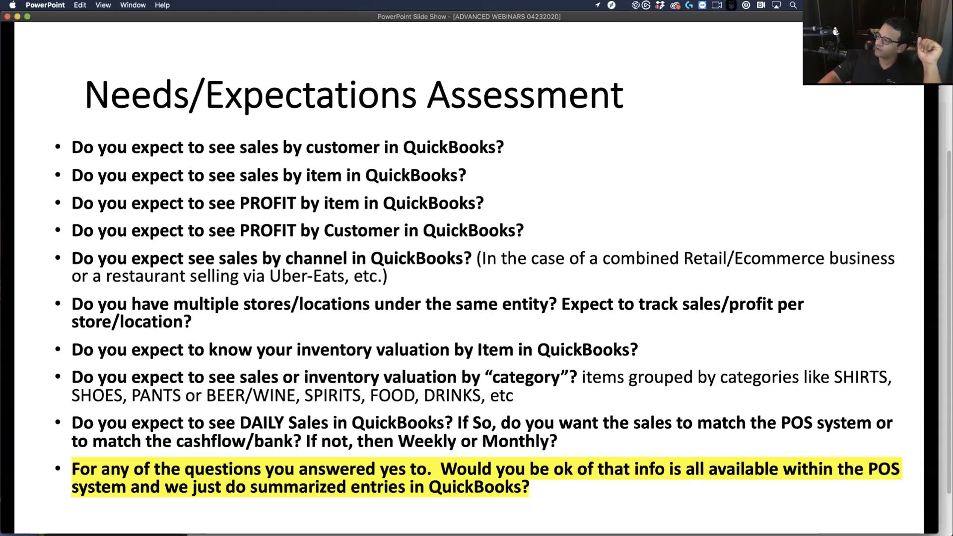
left_click(948, 102)
left_click(34, 161)
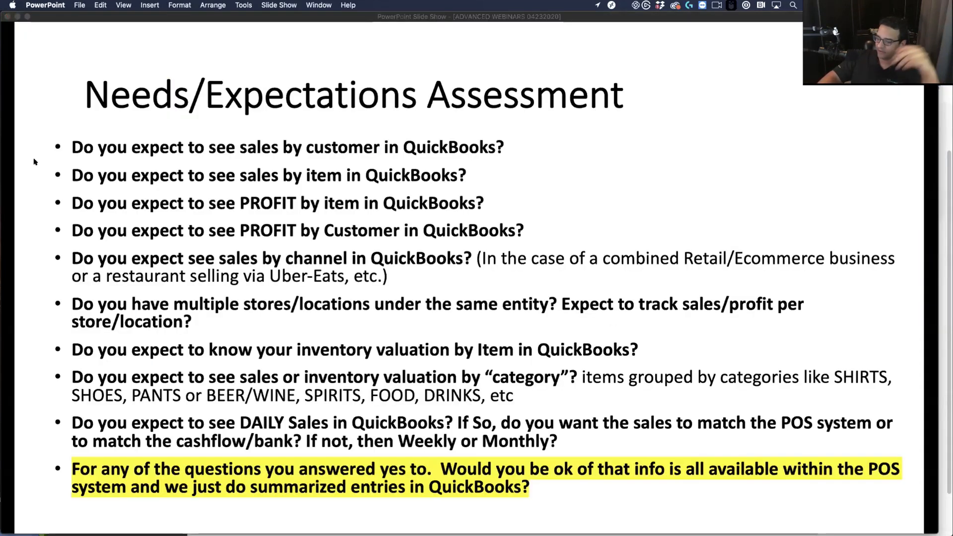
key("Right")
key("Right")
key("Right")
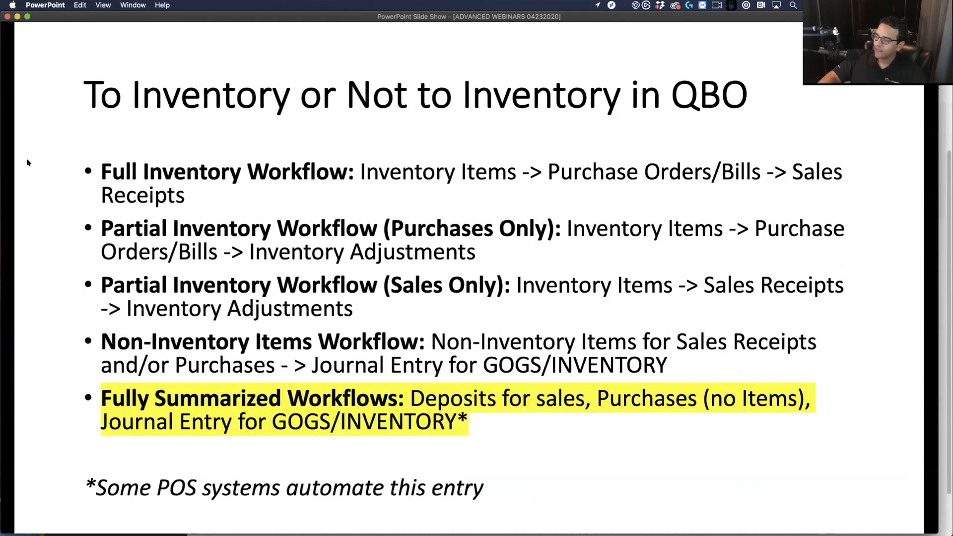
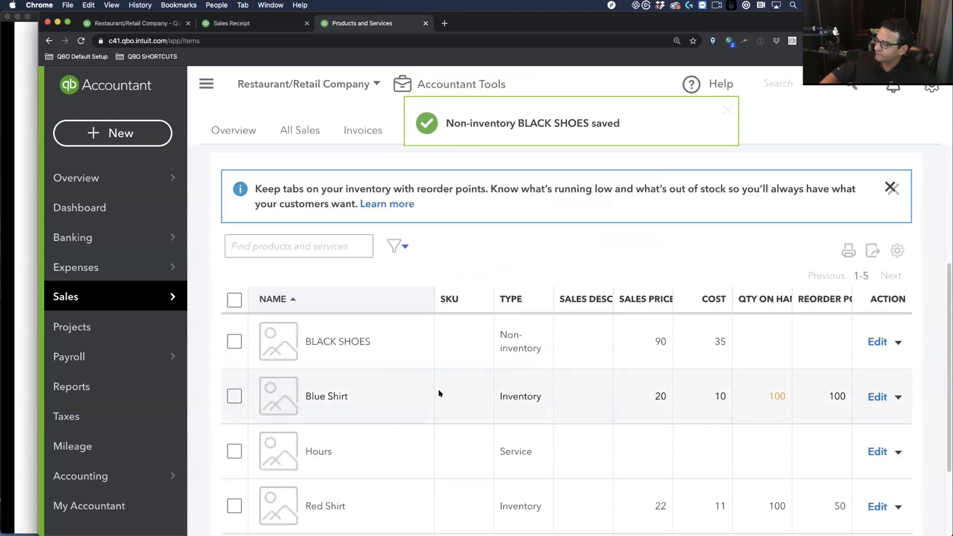
Duplicate the BLACK SHOES product and rename the copy WHITE SHOES
left_click(897, 342)
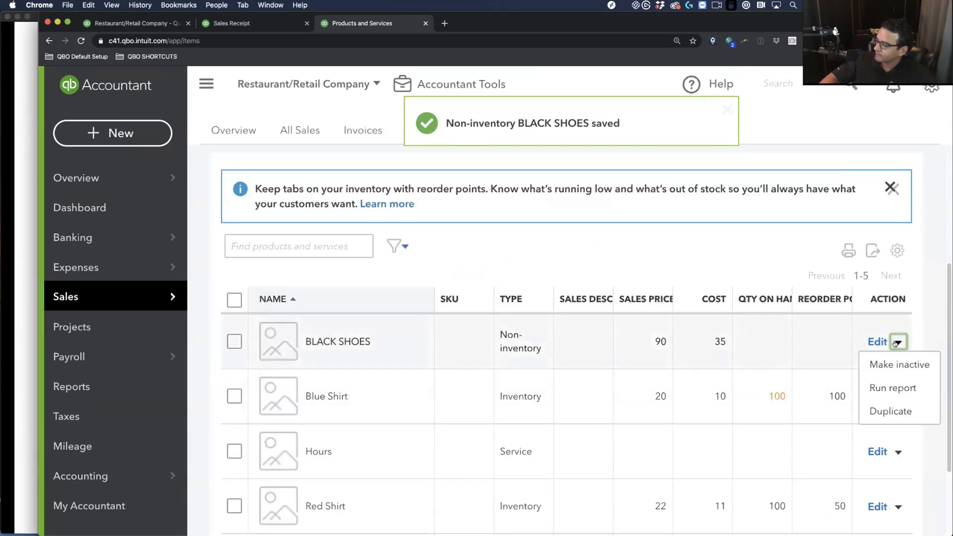
left_click(891, 413)
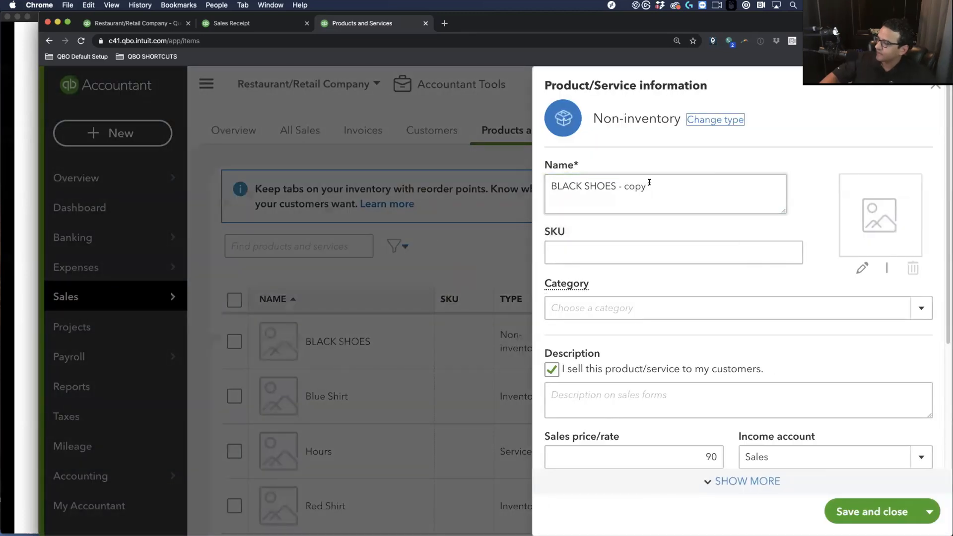
left_click_drag(646, 183, 487, 177)
type("WHITE SHOES")
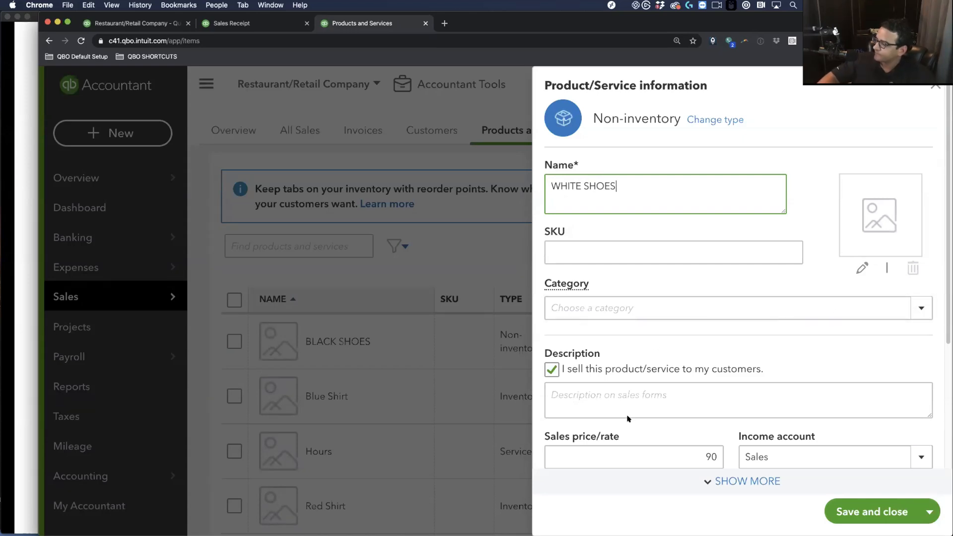
Give WHITE SHOES a sales price of 110 and a cost of 47, and save it
left_click(696, 449)
type("1")
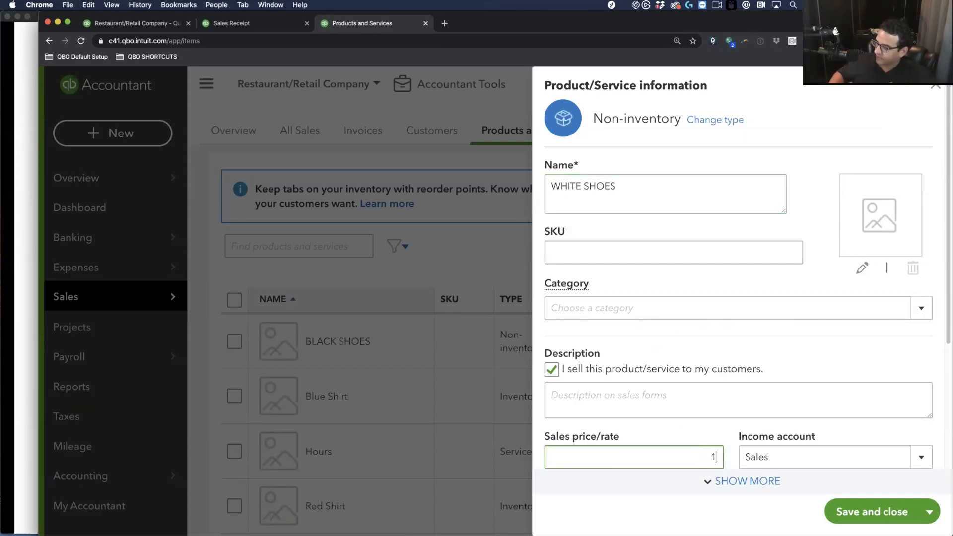
type("10")
key("Tab")
scroll(742, 436, "down", 4)
left_click(715, 410)
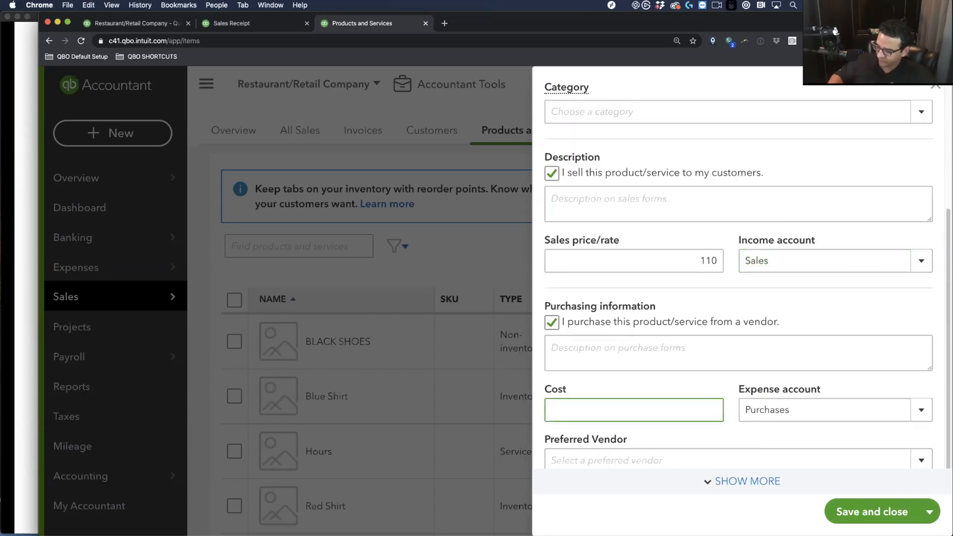
left_click(788, 405)
left_click(871, 511)
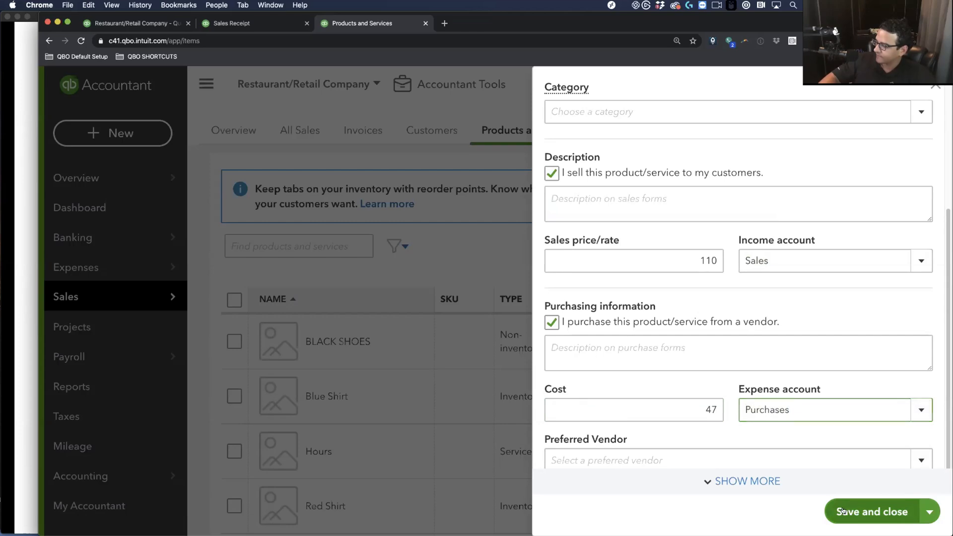
scroll(496, 322, "down", 6)
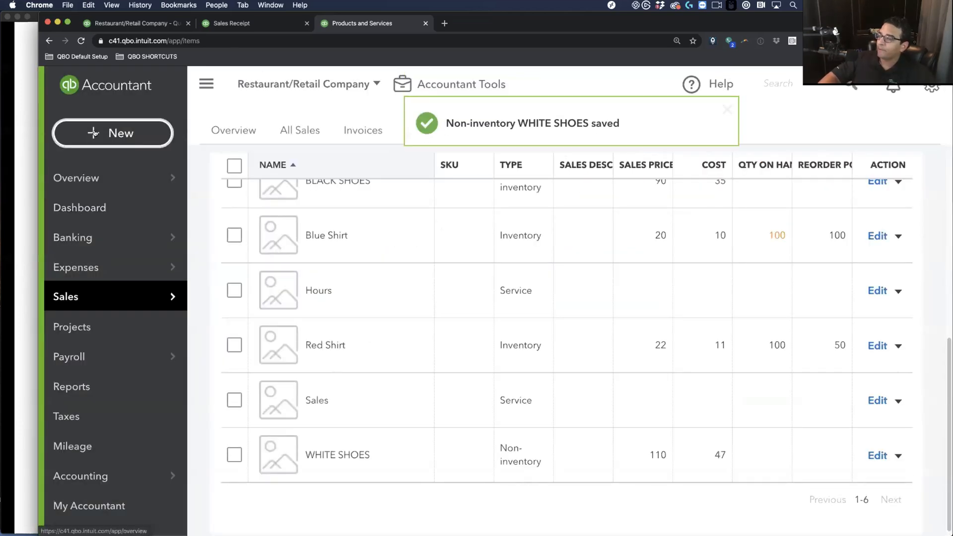
left_click(112, 133)
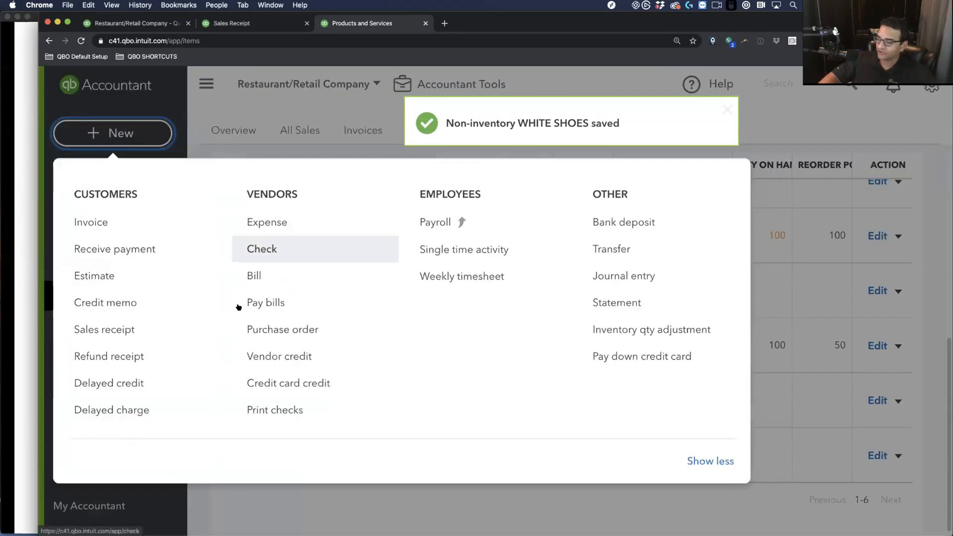
Start a purchase order for a newly added vendor, INDIA CORP
left_click(274, 329)
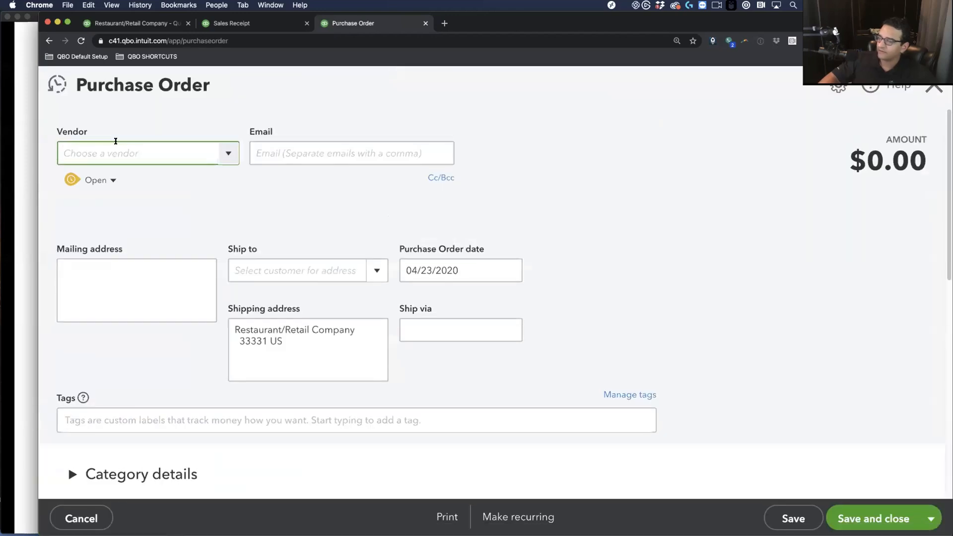
type("INDIA COEP")
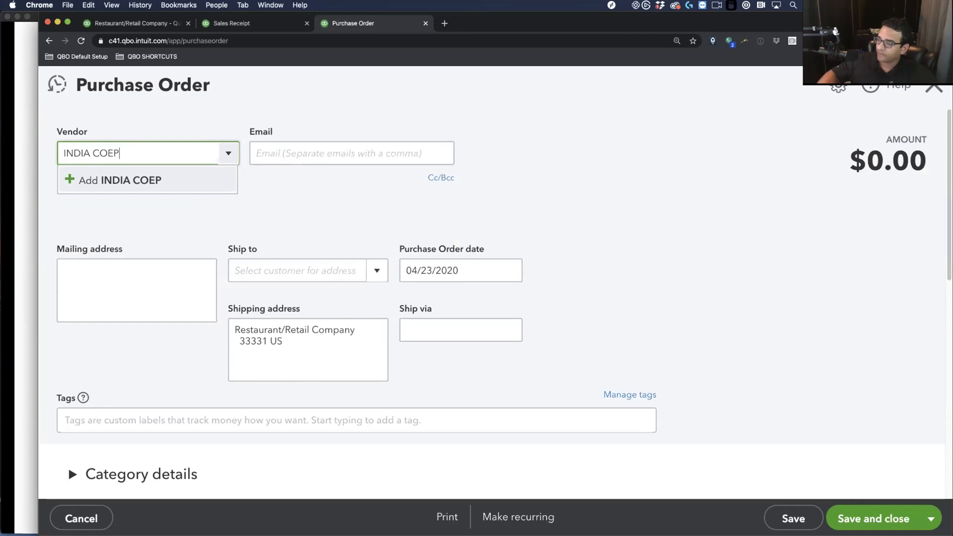
key("BackSpace")
key("BackSpace")
type("RP")
left_click(154, 183)
left_click(275, 284)
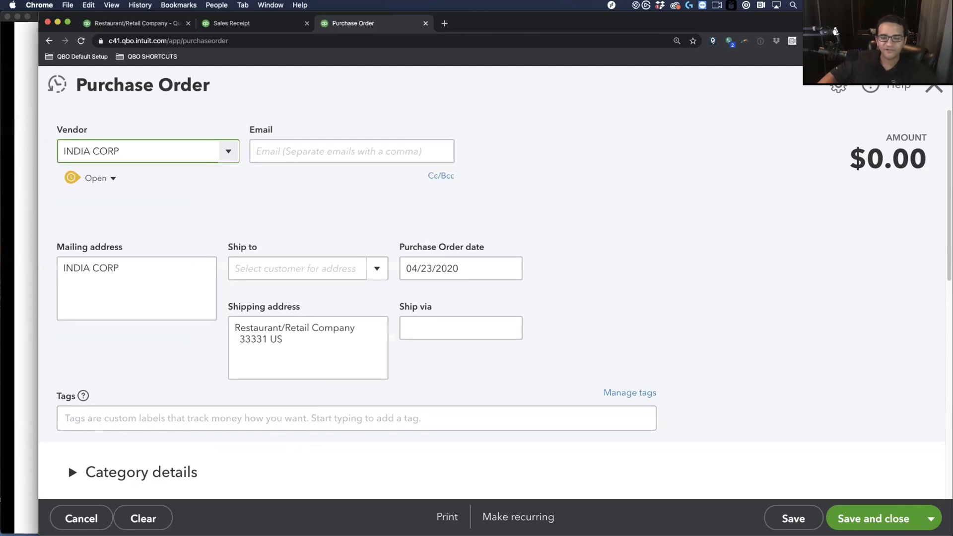
Add WHITE SHOES and BLACK SHOES lines to the order, quantity 100 each
scroll(138, 425, "down", 6)
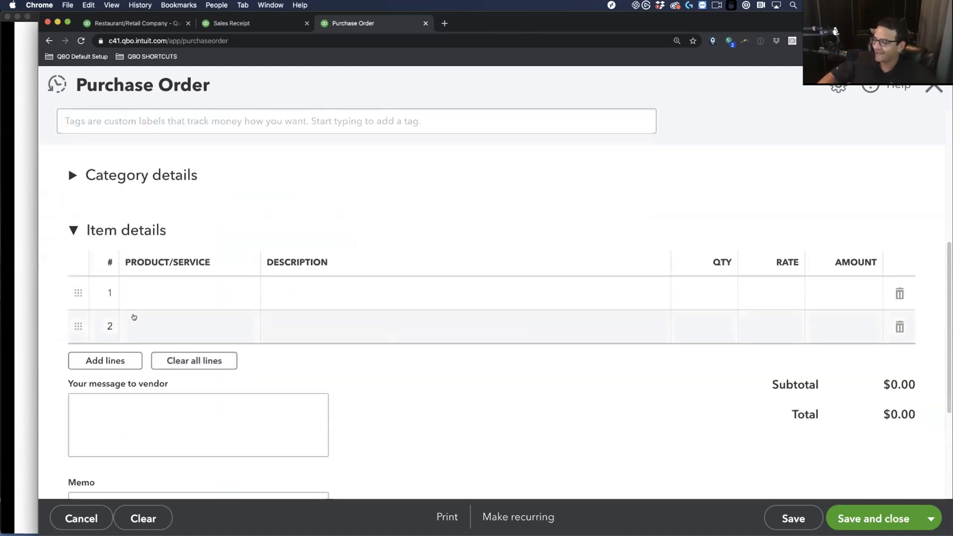
left_click(145, 300)
type("WHI")
left_click(167, 347)
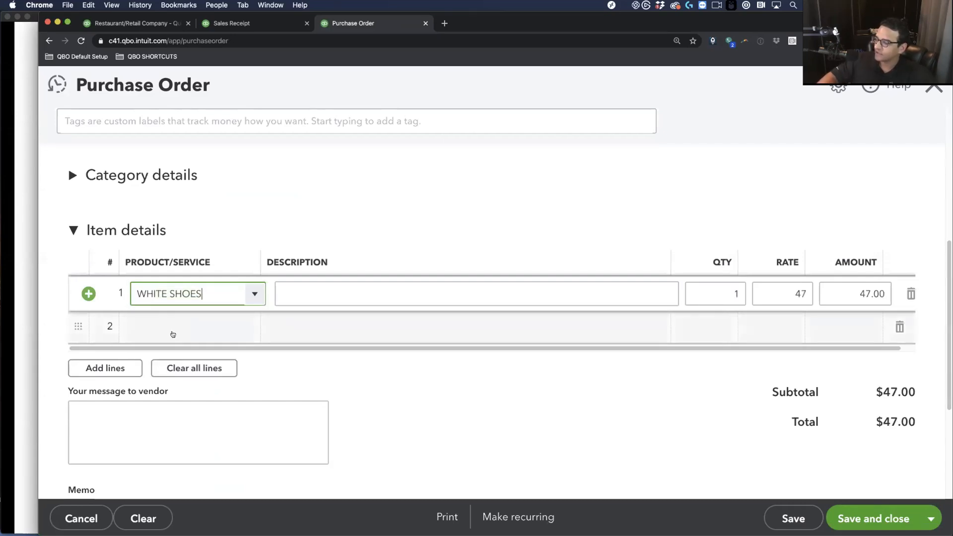
left_click(171, 325)
type("BLACK SHOES")
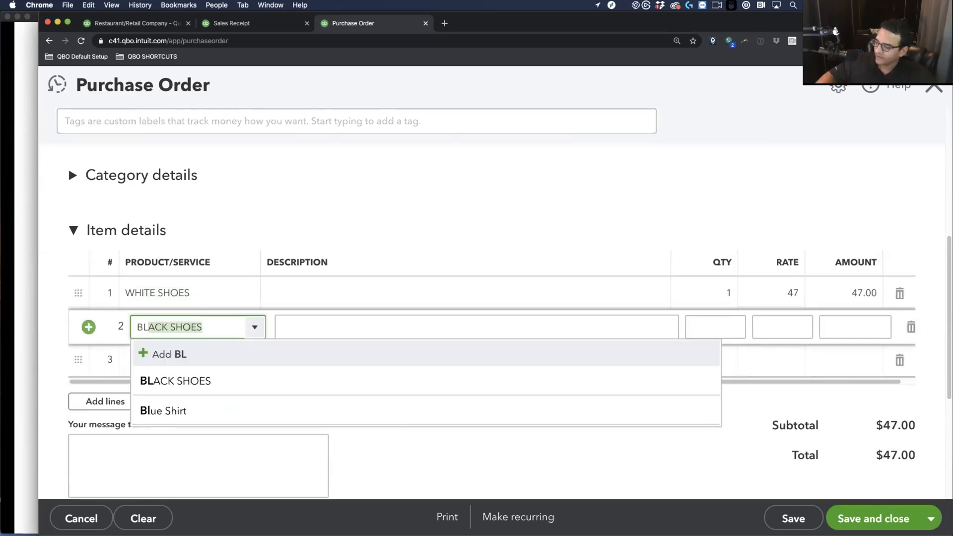
left_click(185, 383)
left_click(717, 287)
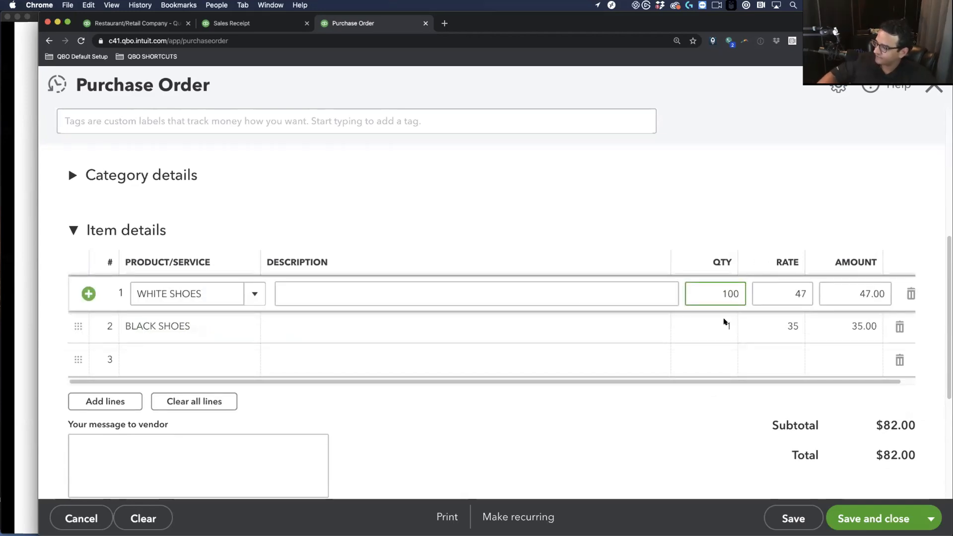
left_click(716, 325)
key("Tab")
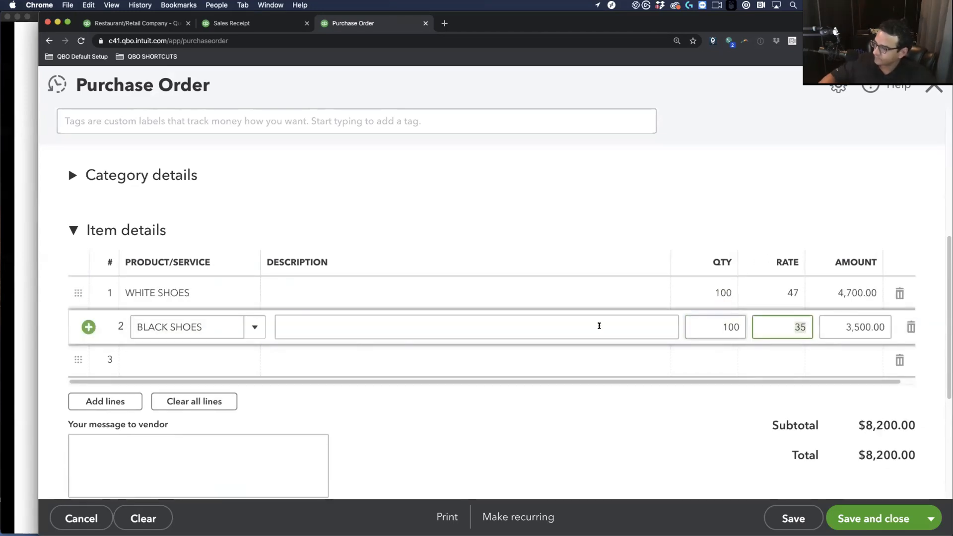
Date the purchase order 03/05/2020 and save it
scroll(265, 259, "up", 5)
scroll(264, 260, "up", 3)
left_click(459, 271)
key("super+a")
type("03052015")
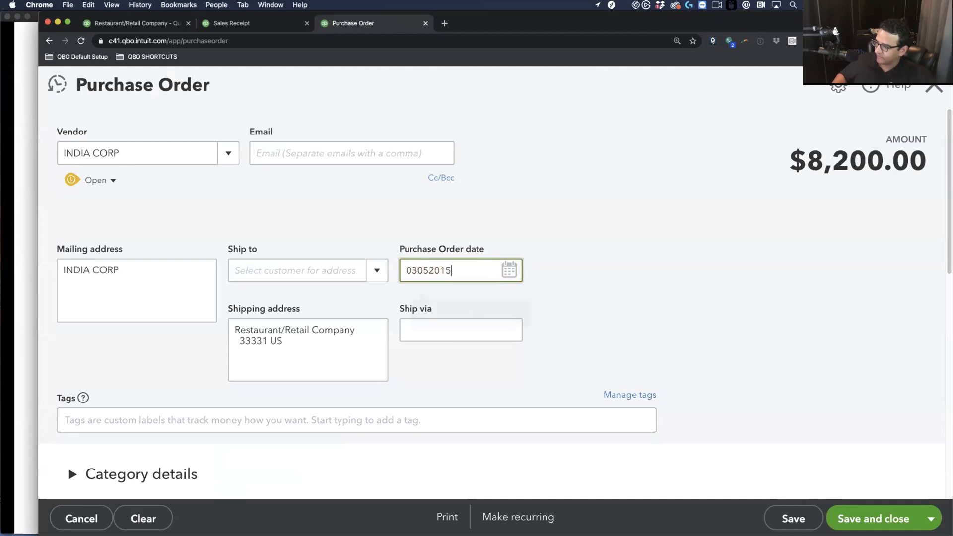
key("Tab")
key("shift+Tab")
key("Right")
key("BackSpace")
key("BackSpace")
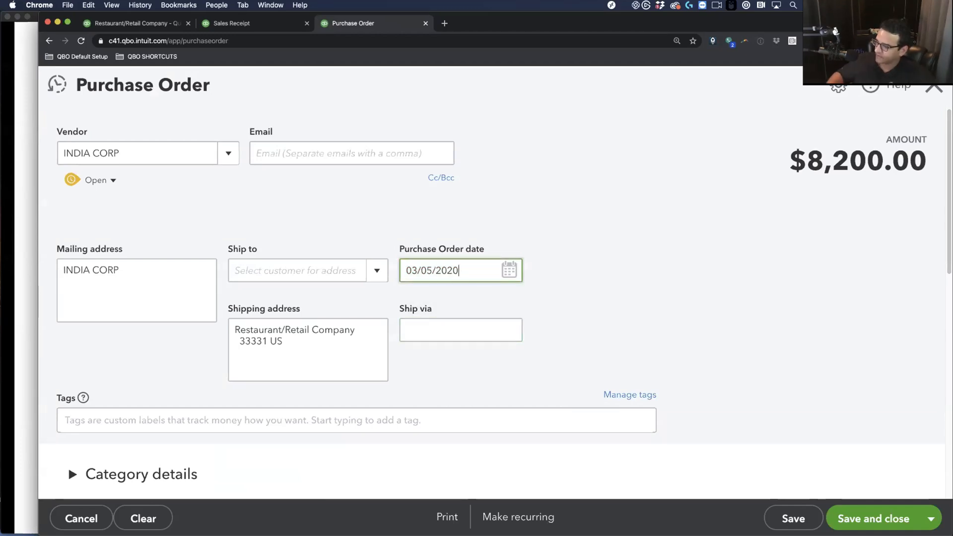
key("Tab")
left_click(874, 525)
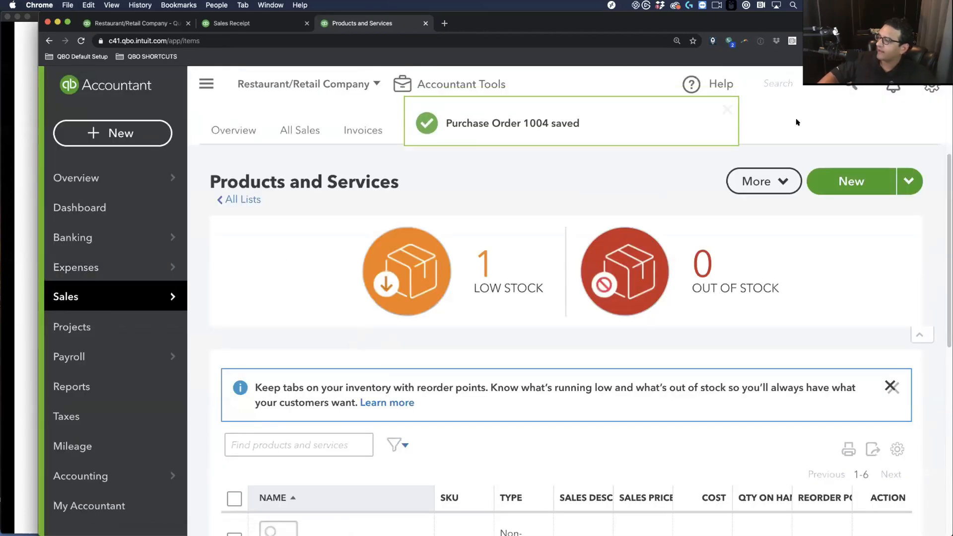
Copy Purchase Order 1004 into an $8,200 bill and save it
left_click(489, 125)
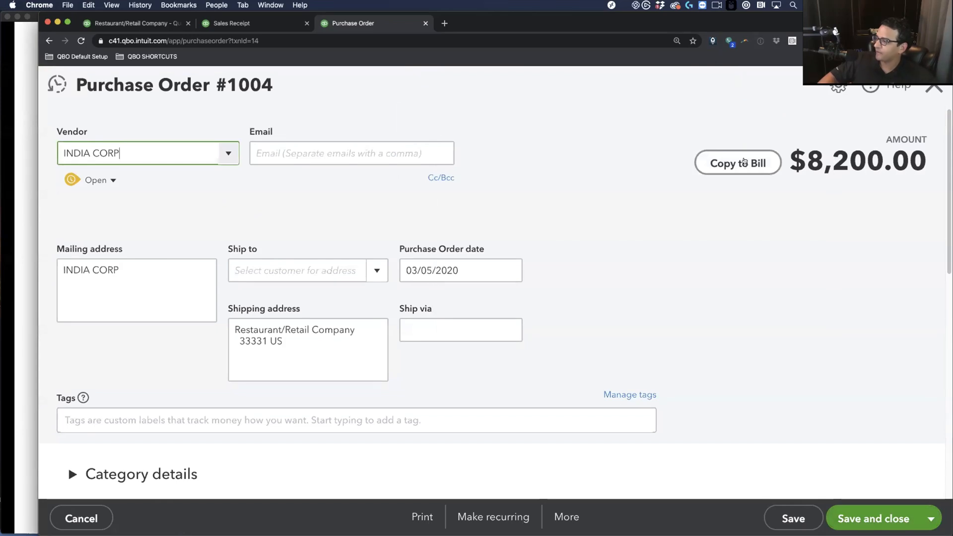
left_click(745, 161)
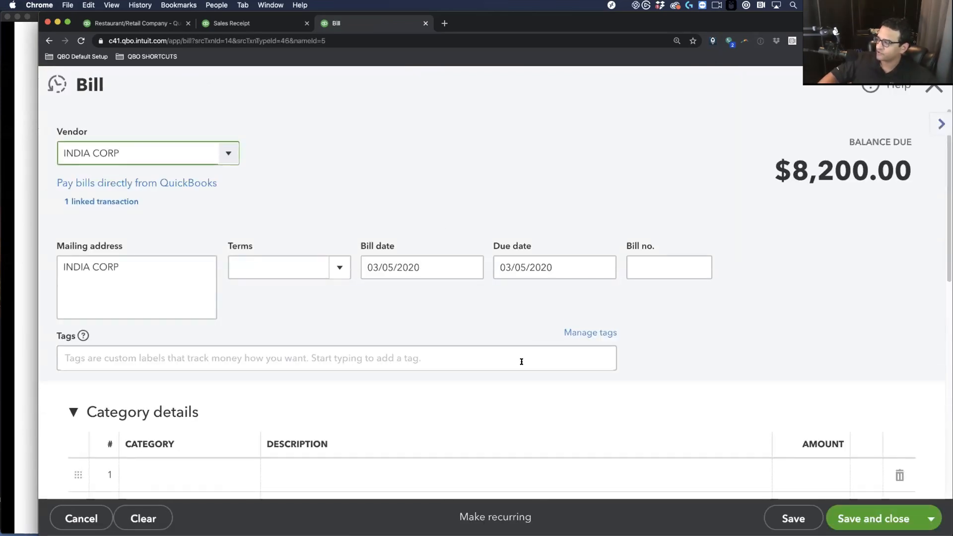
scroll(517, 381, "down", 1)
scroll(518, 381, "down", 10)
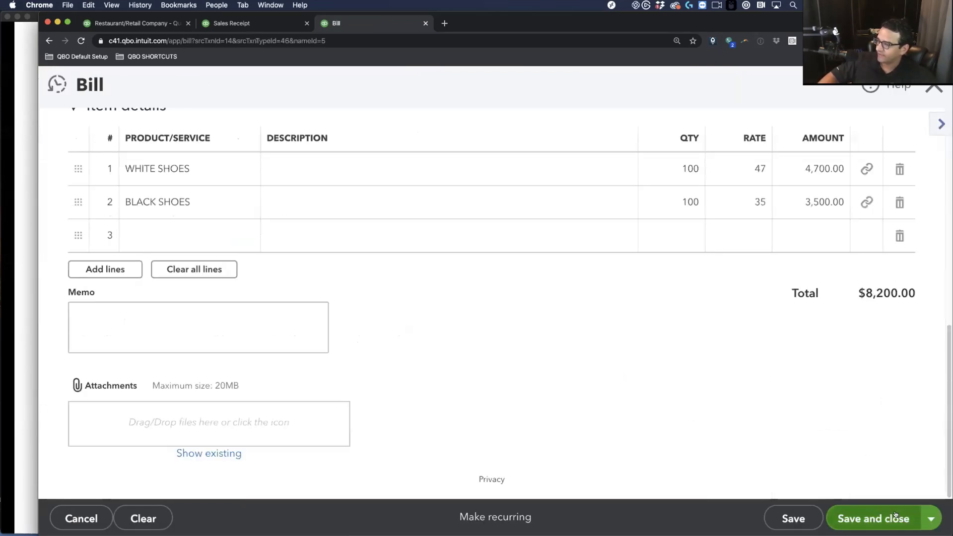
scroll(496, 348, "up", 8)
scroll(480, 332, "up", 3)
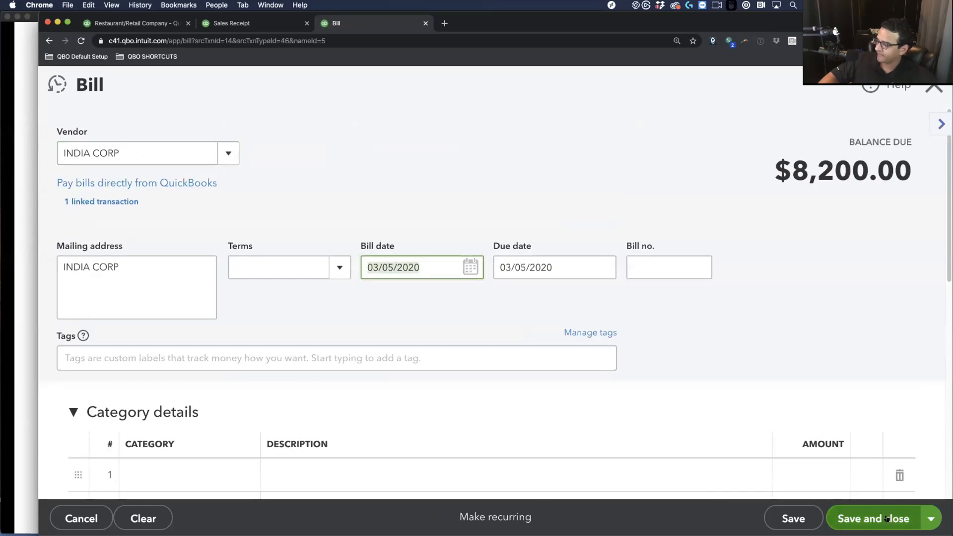
key("ctrl+alt+d")
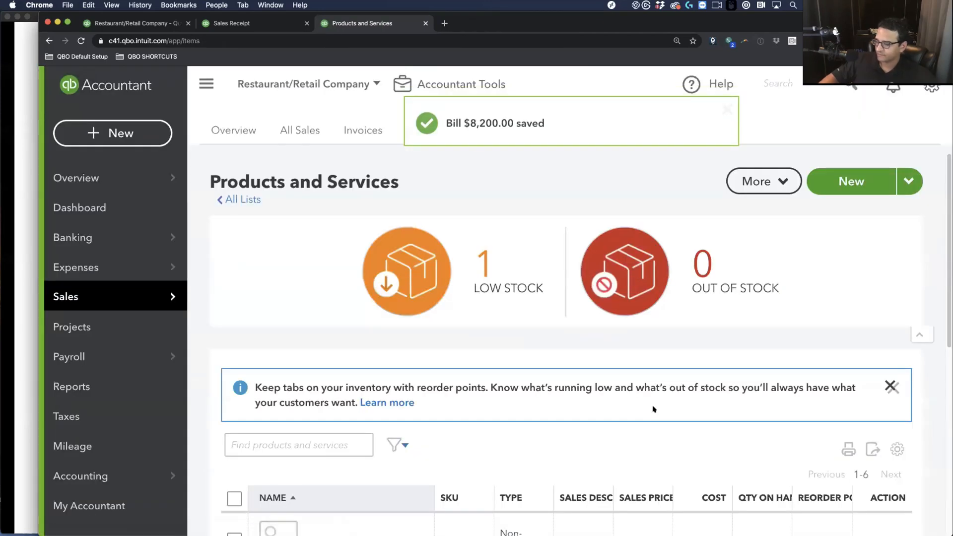
Open the Profit and Loss report from Reports
mouse_move(89, 296)
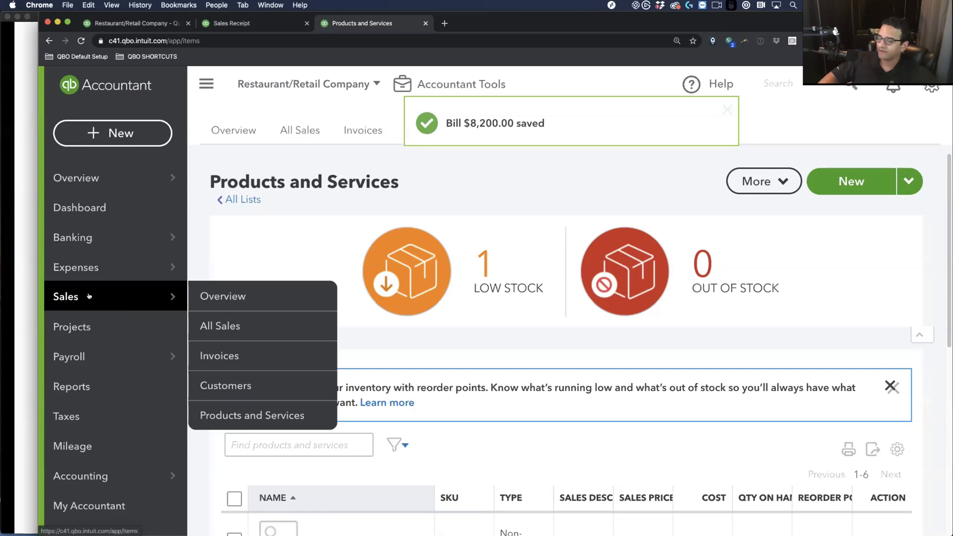
left_click(79, 386)
left_click(306, 368)
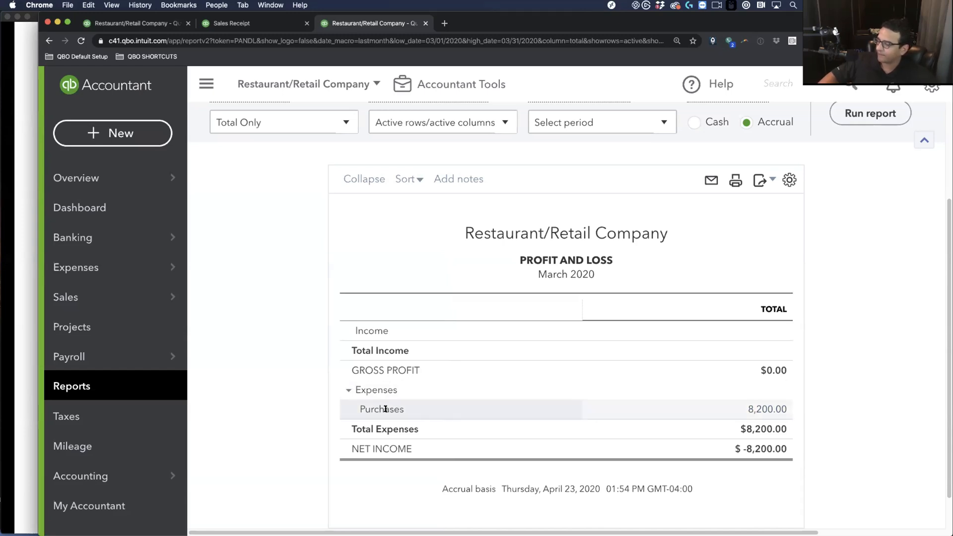
Filter the full chart of accounts down to the Purchases account
left_click(119, 478)
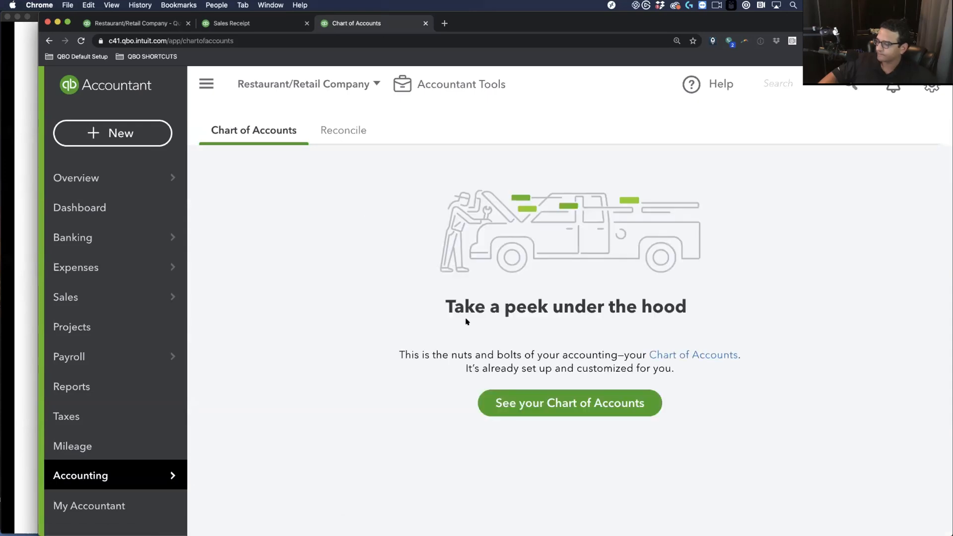
left_click(525, 400)
left_click(313, 294)
type("PUR")
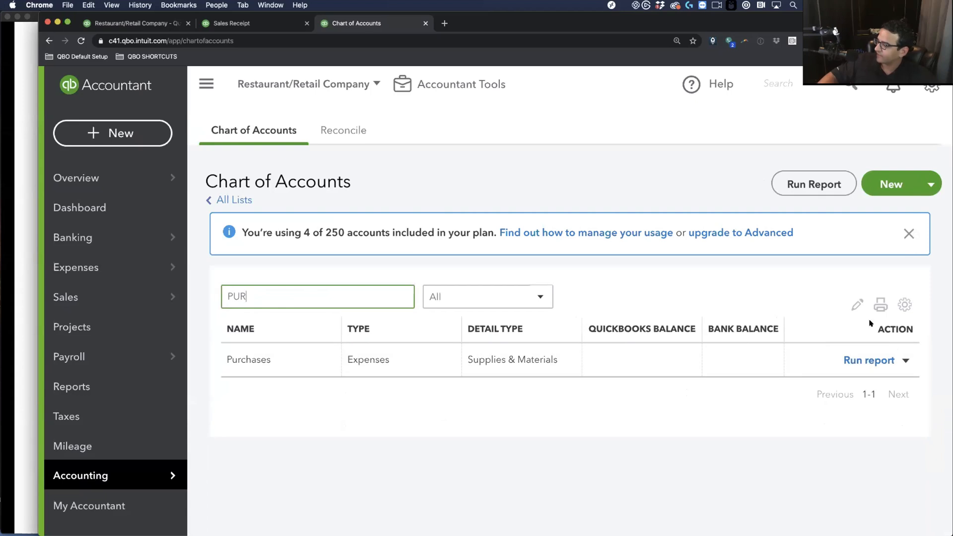
Change Purchases to Cost of Goods Sold, detail Supplies & Materials - COGS, and save
left_click(906, 361)
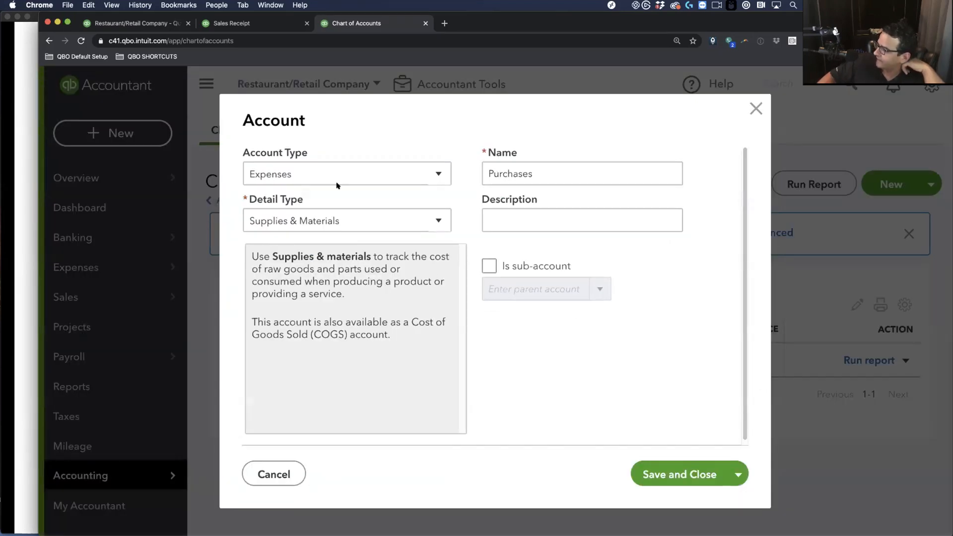
left_click(357, 184)
left_click(313, 382)
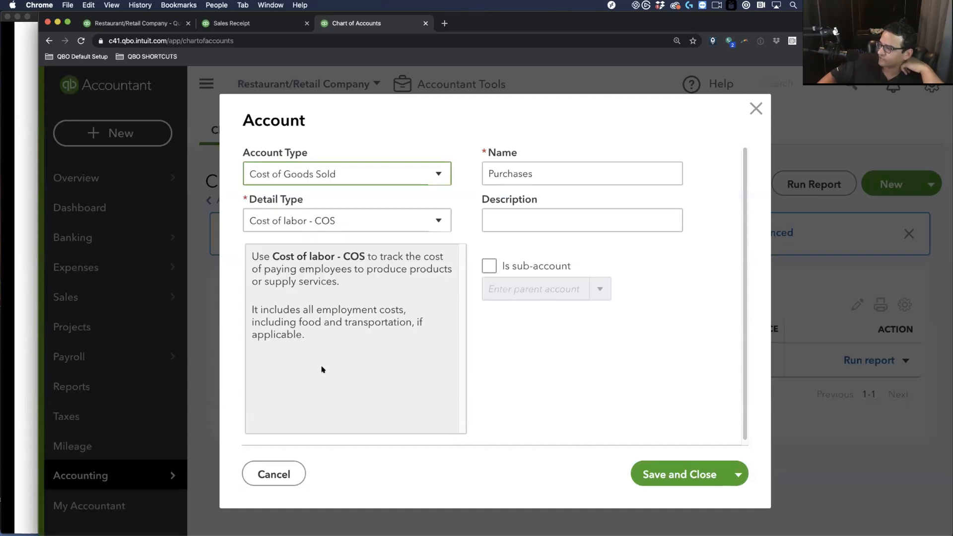
left_click(379, 214)
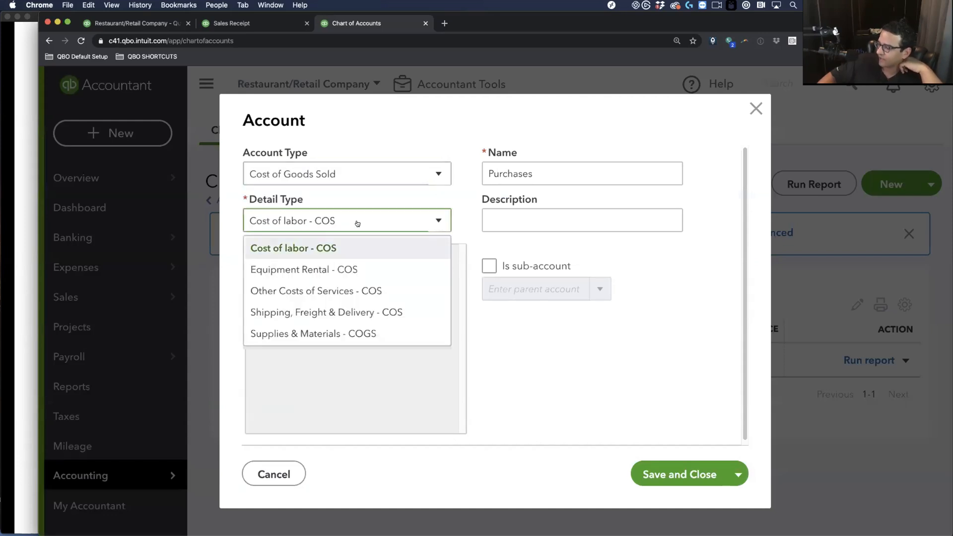
left_click(307, 334)
left_click(693, 479)
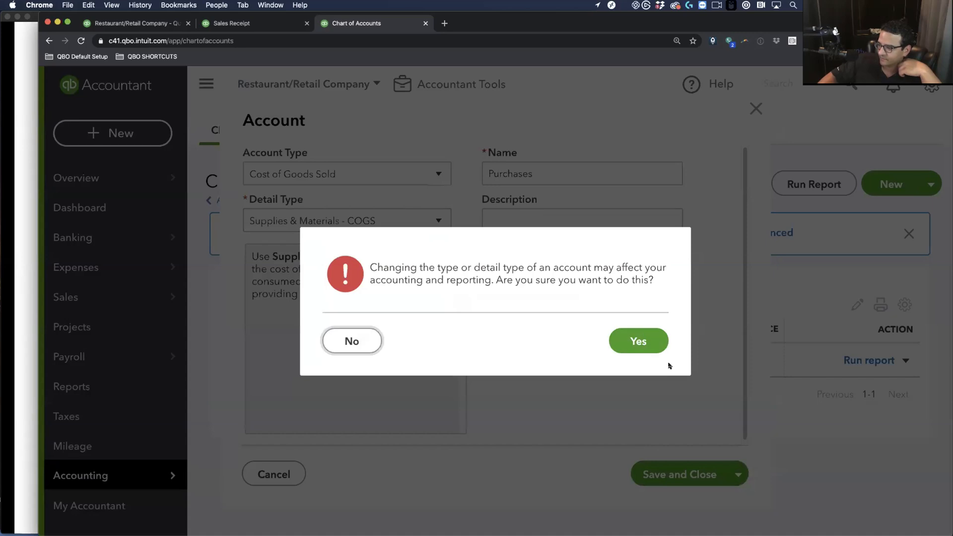
left_click(640, 339)
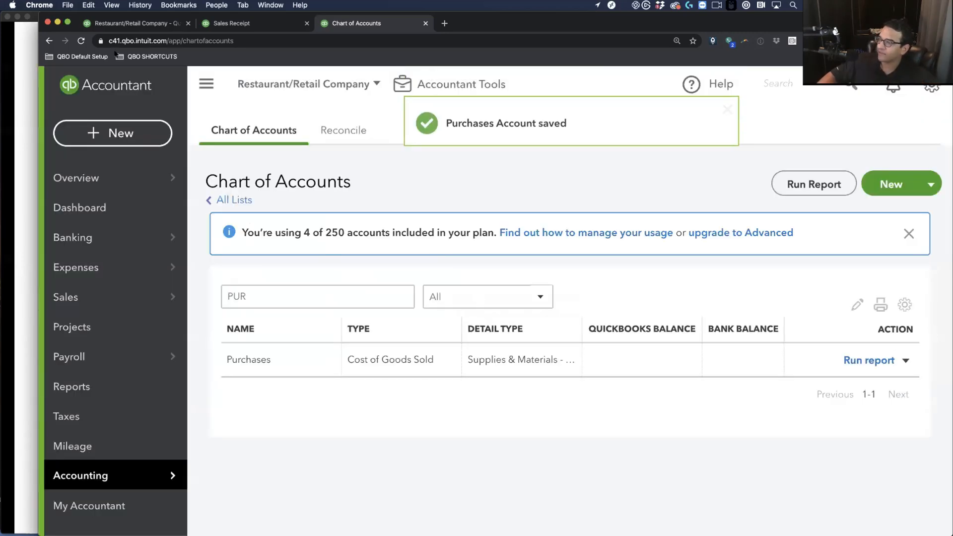
Rerun the Profit and Loss for Last Month (March 2020), showing Purchases 8,200.00 under COGS
left_click(125, 25)
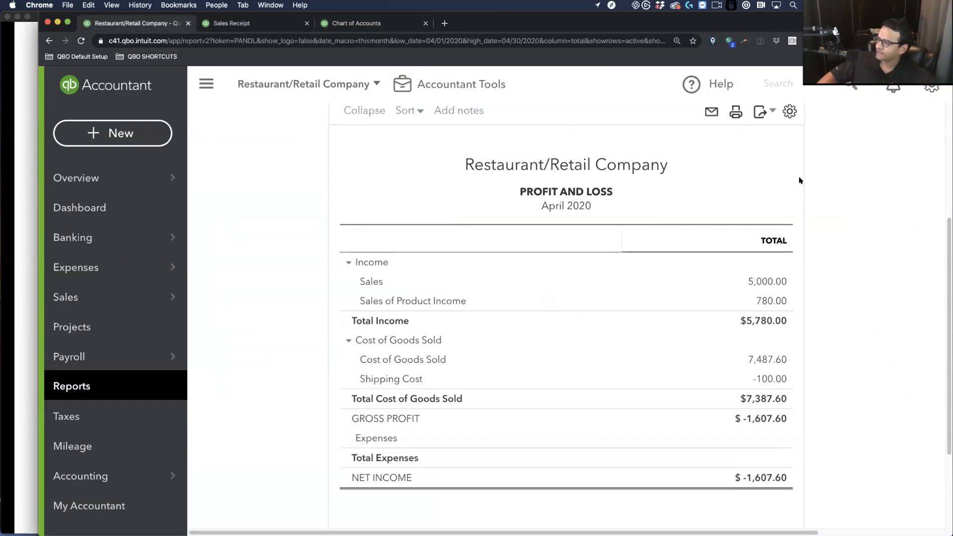
scroll(701, 263, "up", 5)
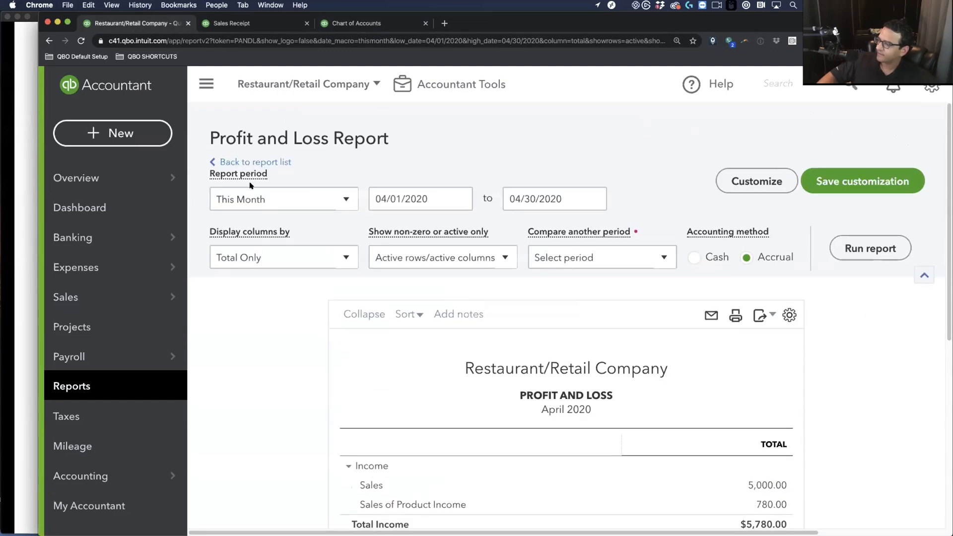
left_click(272, 199)
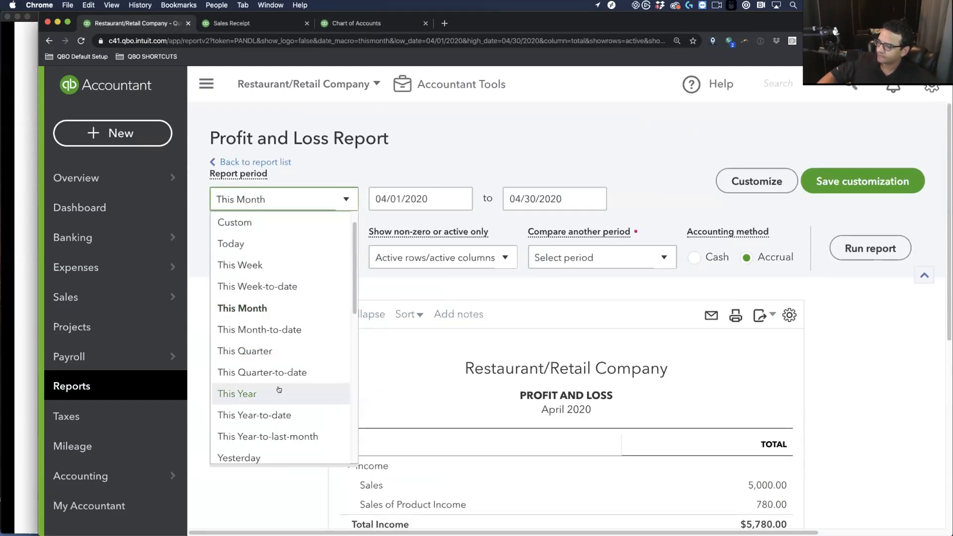
scroll(246, 311, "up", 1)
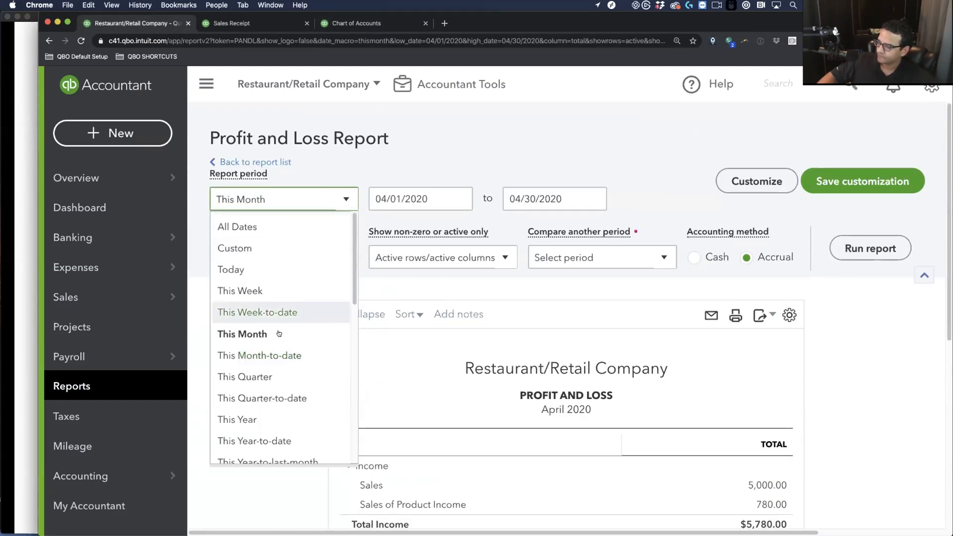
scroll(258, 328, "down", 5)
scroll(266, 442, "down", 3)
scroll(270, 453, "up", 2)
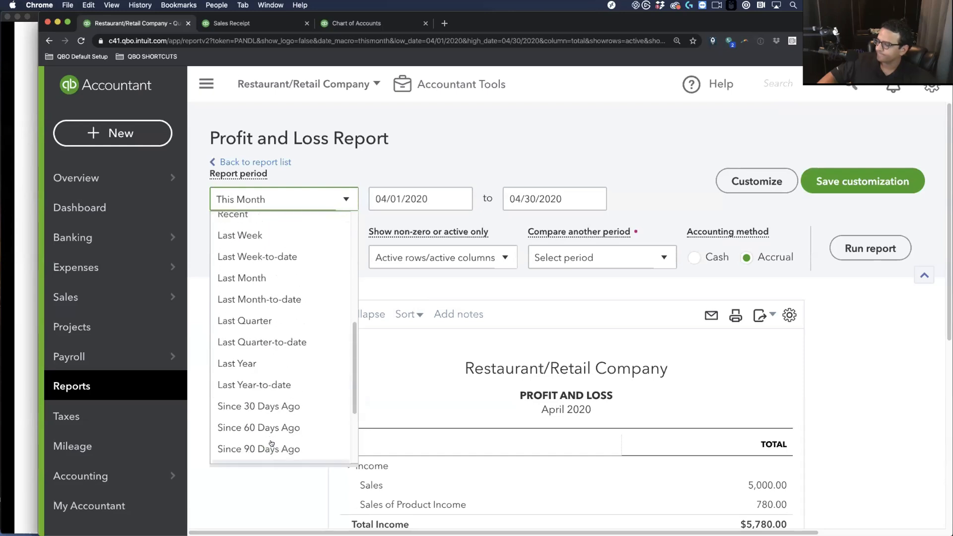
left_click(255, 278)
left_click(871, 248)
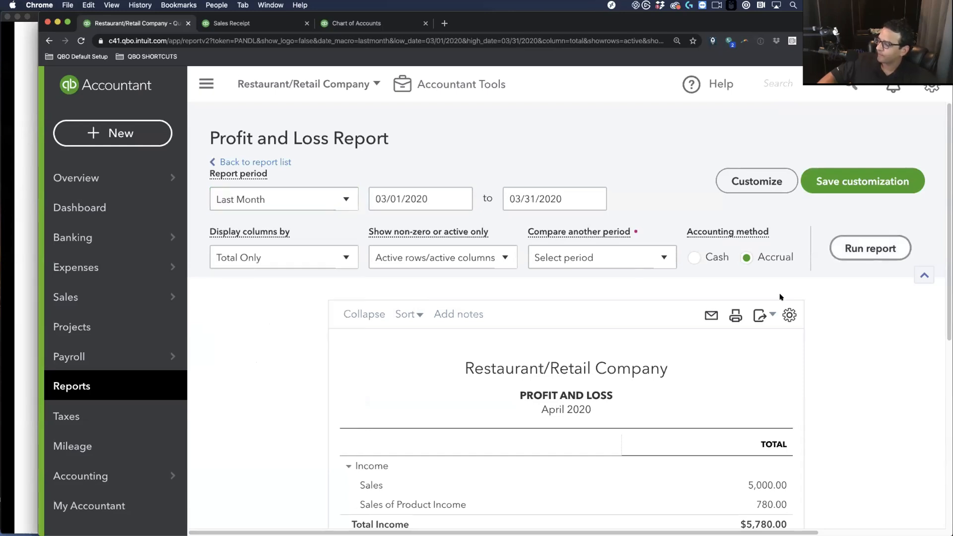
scroll(770, 348, "down", 4)
scroll(756, 372, "down", 2)
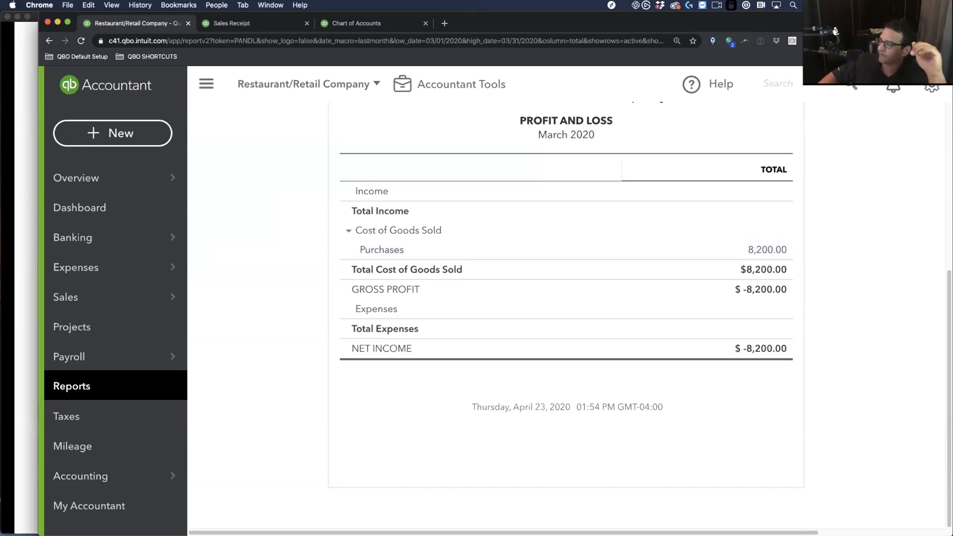
Start a sales receipt for Retail Customer dated 03/06/2020
left_click(139, 129)
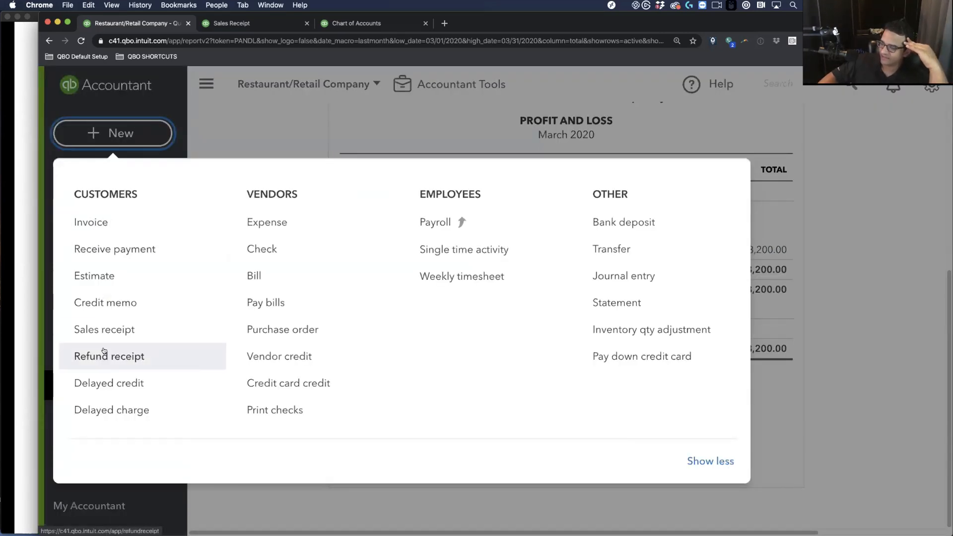
left_click(110, 332)
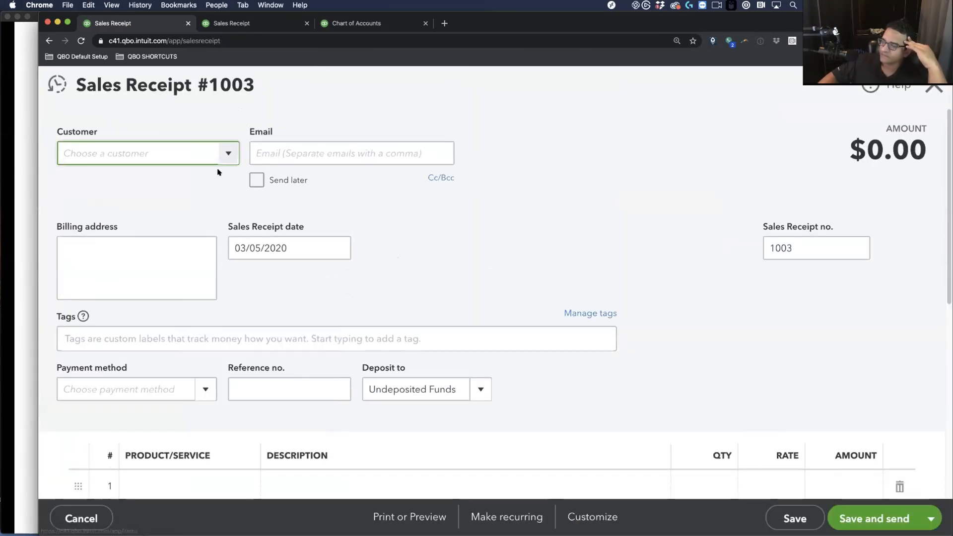
left_click(227, 153)
left_click(136, 207)
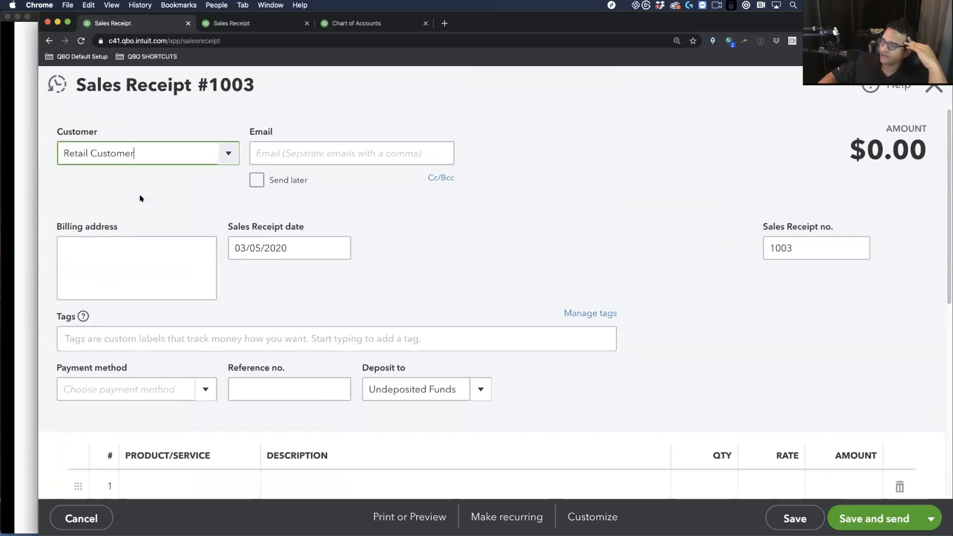
left_click(275, 246)
key("plus")
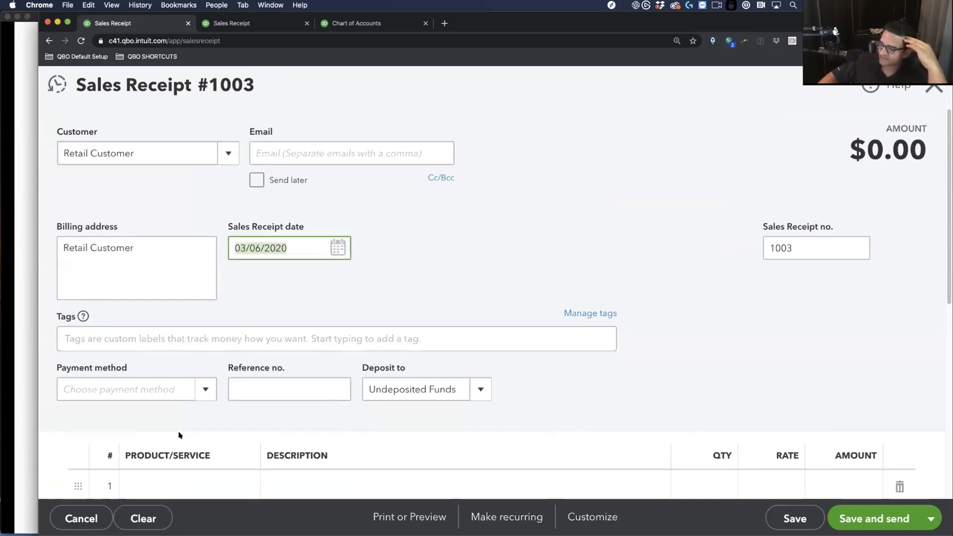
Add 4 WHITE SHOES and 7 BLACK SHOES to the receipt and save it
scroll(179, 435, "down", 2)
left_click(163, 389)
type("WHITE SHOES")
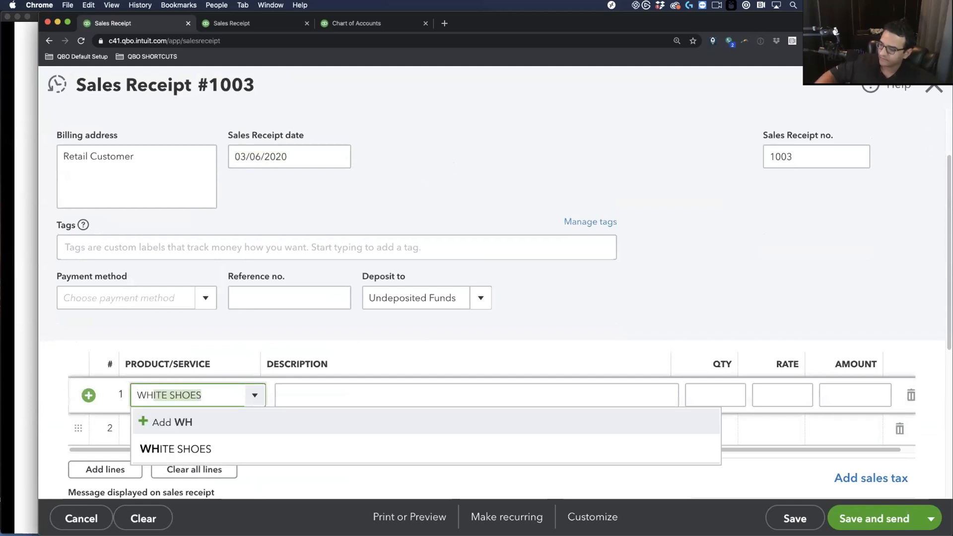
left_click(214, 449)
left_click(743, 395)
type("4")
left_click(173, 428)
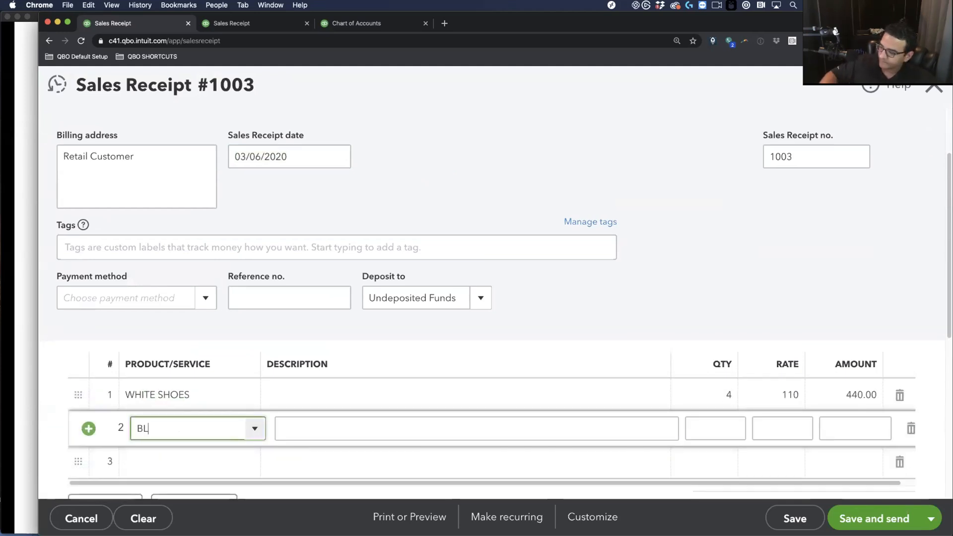
type("BL")
left_click(213, 481)
left_click(744, 428)
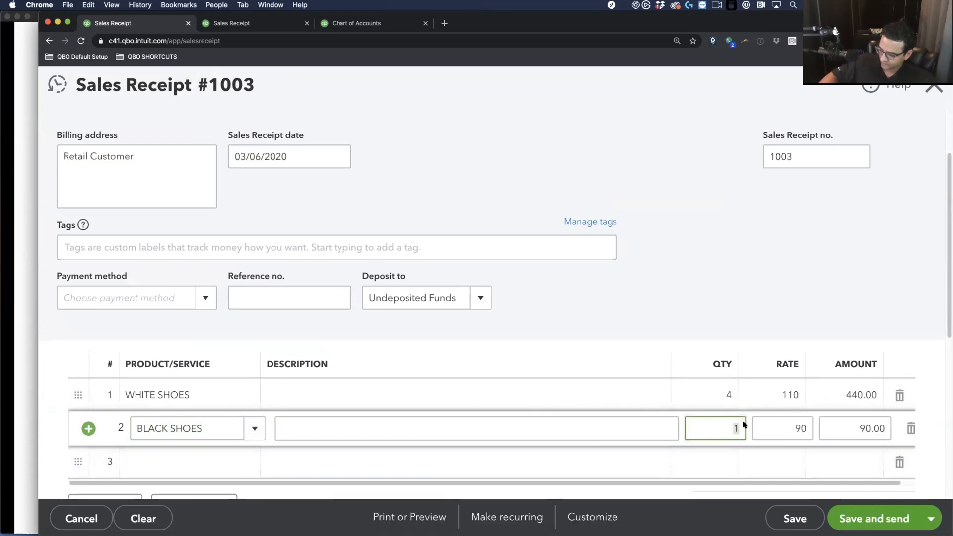
type("7")
key("Tab")
scroll(880, 499, "down", 1)
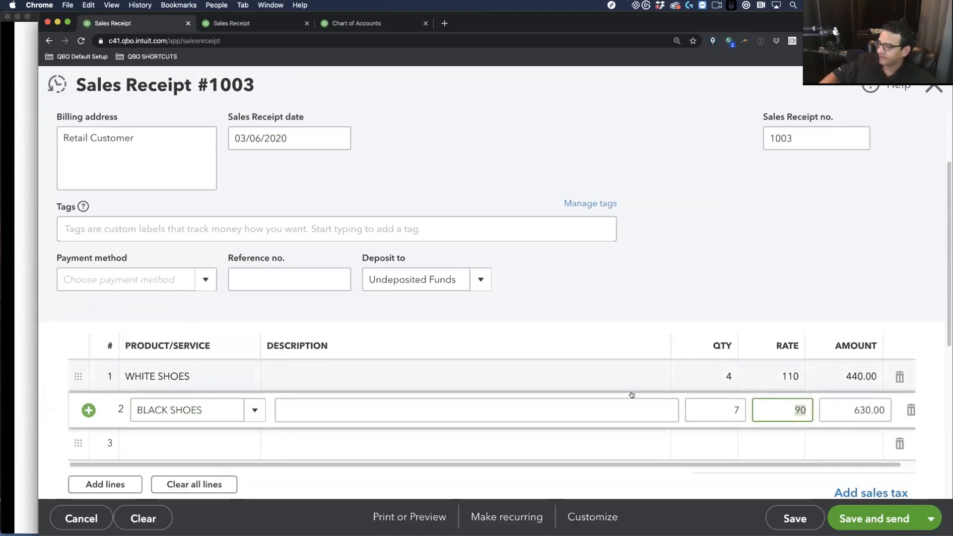
left_click(795, 518)
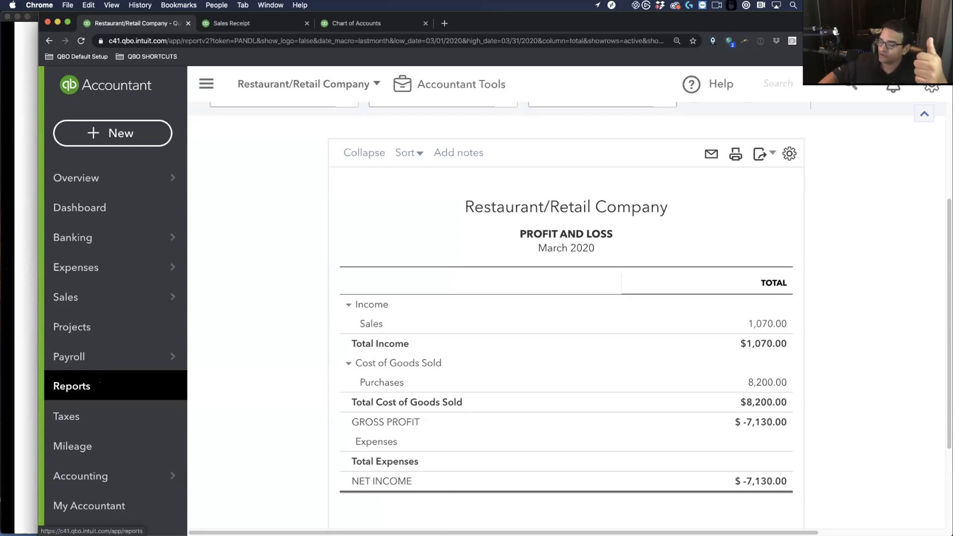
Find and open the Purchases by Product/Service Detail report
left_click(87, 387)
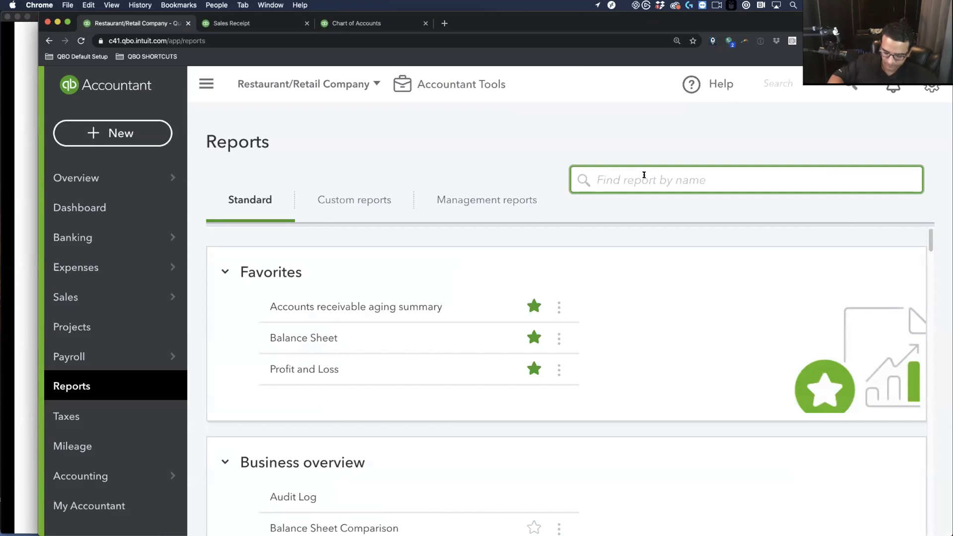
type("PROD")
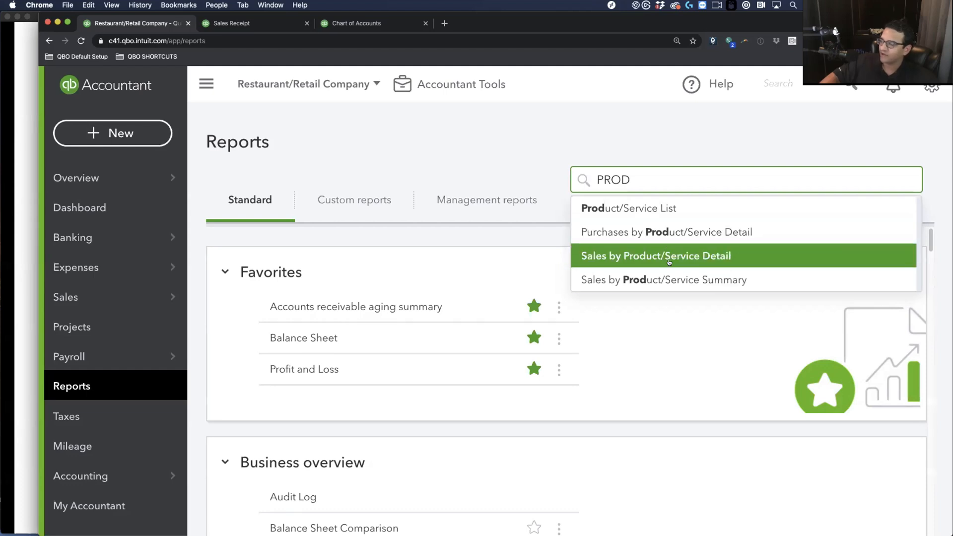
left_click(627, 232)
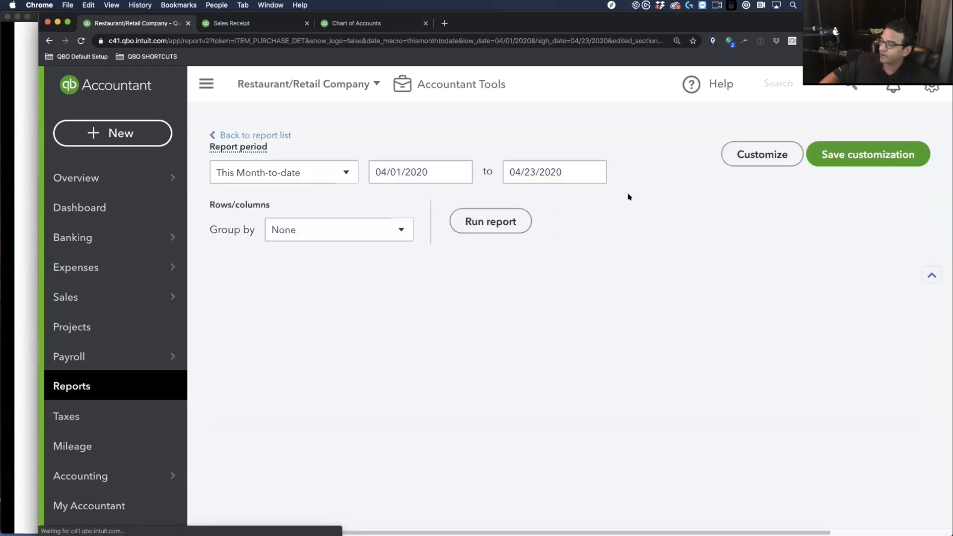
scroll(441, 222, "down", 1)
scroll(442, 222, "down", 5)
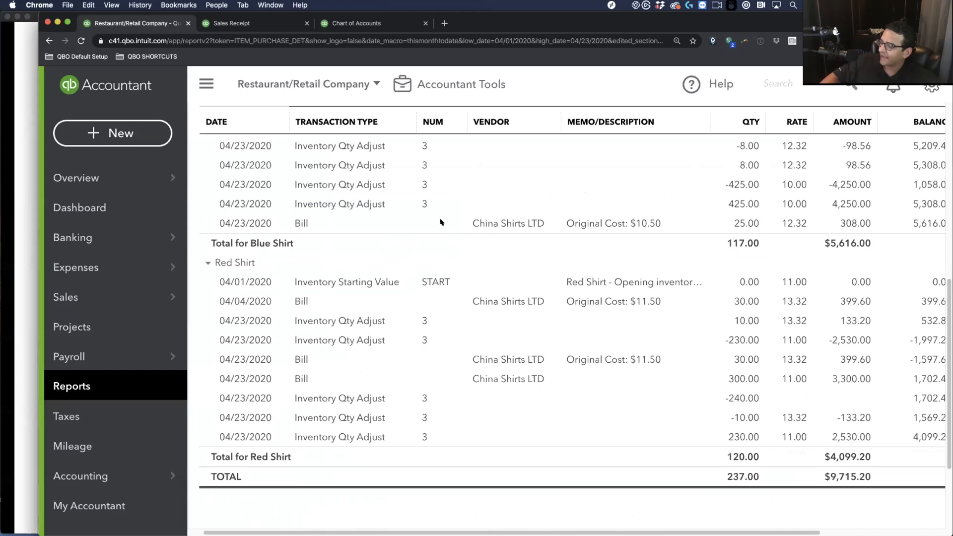
scroll(427, 226, "up", 7)
scroll(414, 229, "up", 2)
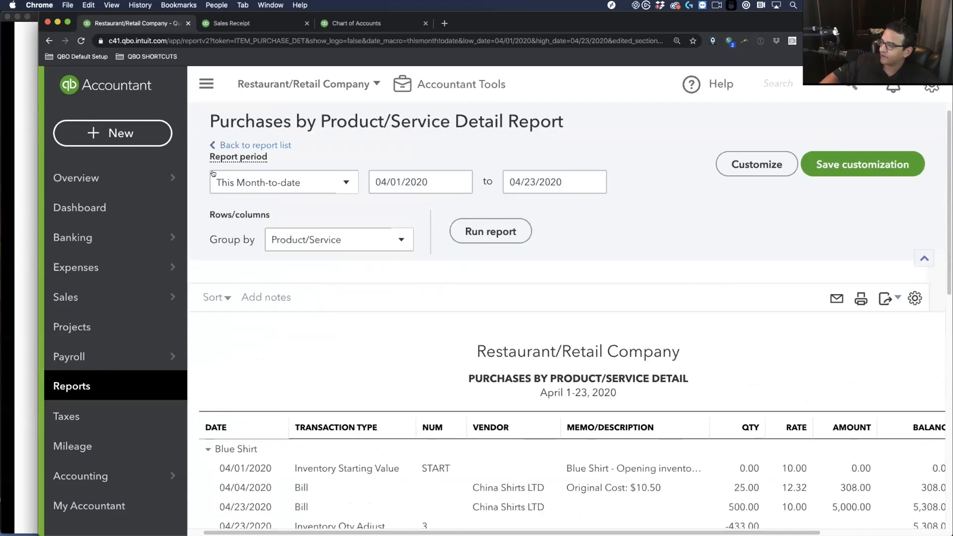
Rerun it for Last Month (March 2020) and review the $8,200.00 total
left_click(274, 187)
scroll(282, 377, "down", 5)
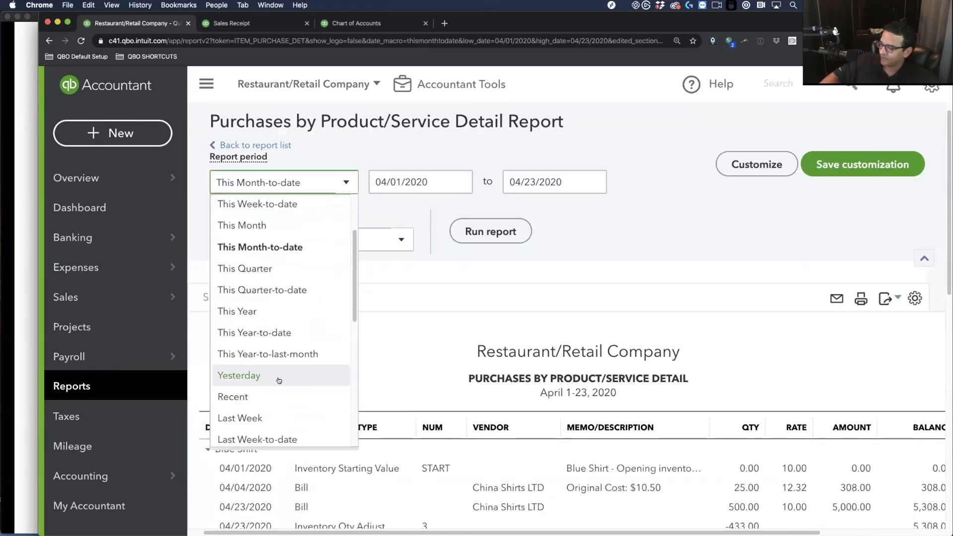
left_click(269, 385)
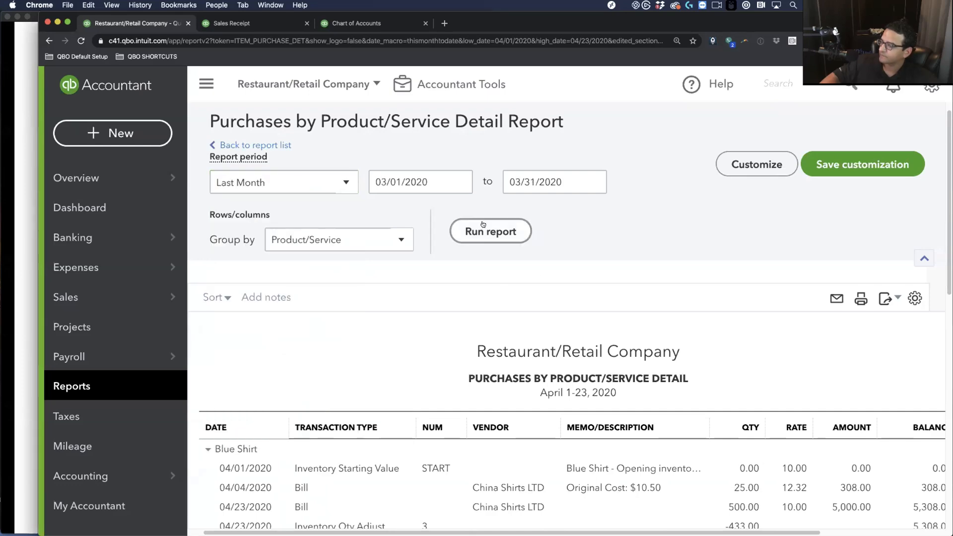
left_click(489, 232)
scroll(473, 286, "down", 3)
scroll(473, 286, "down", 1)
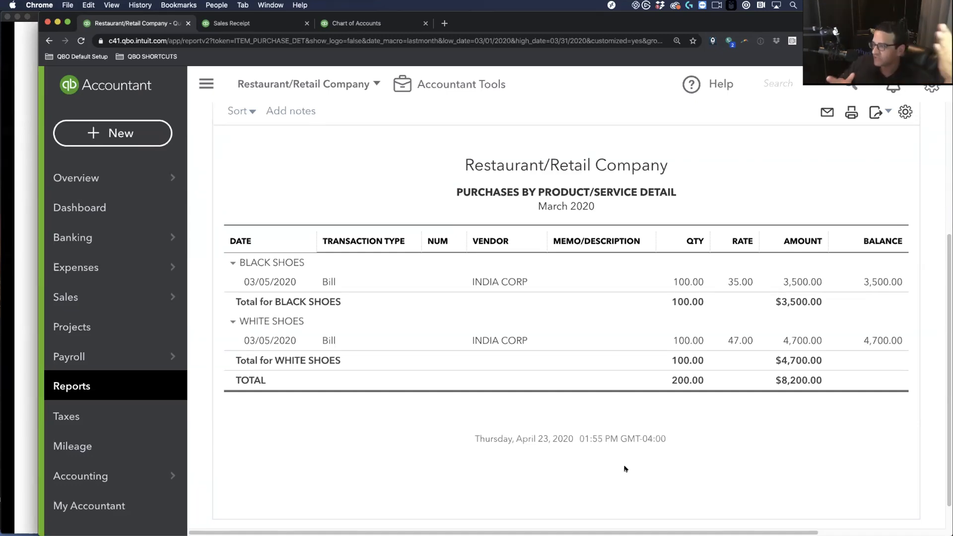
scroll(640, 403, "down", 1)
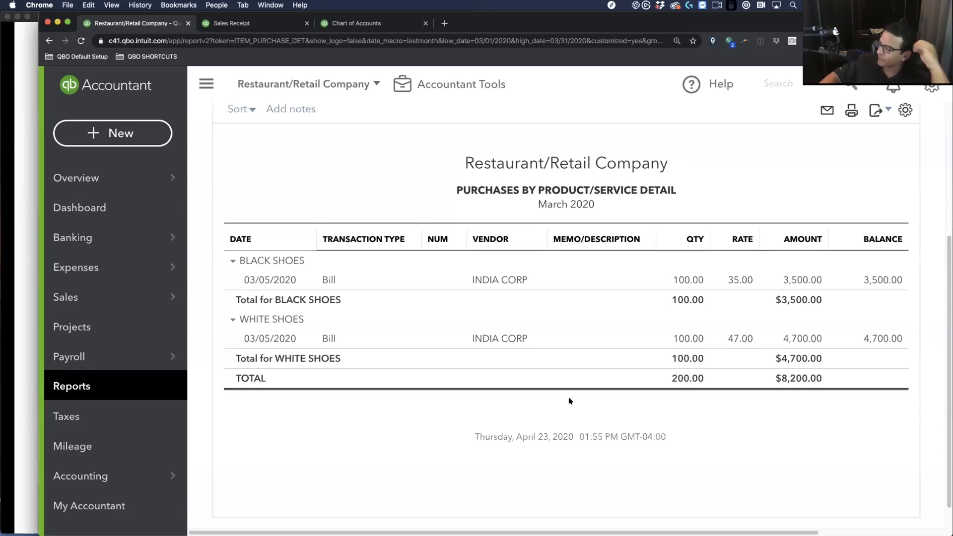
scroll(566, 395, "up", 3)
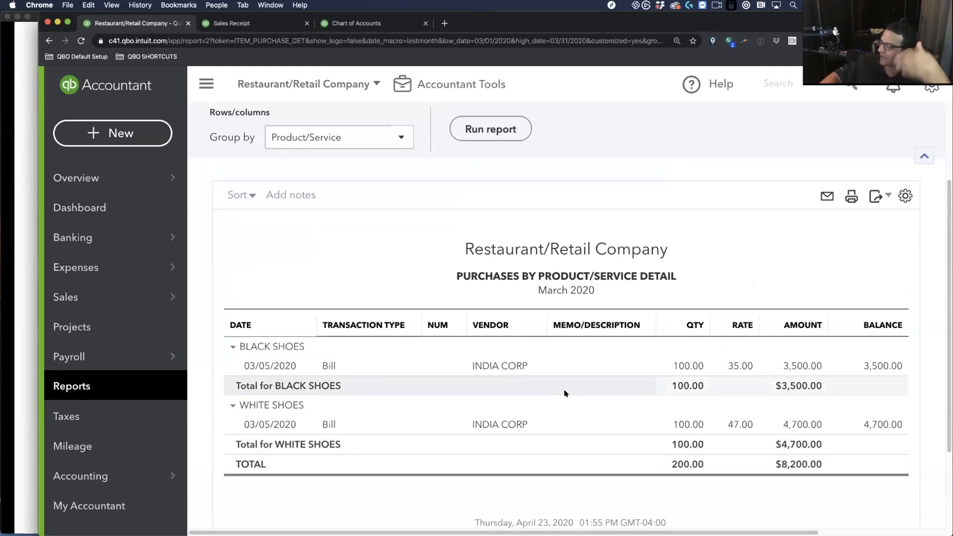
scroll(425, 335, "up", 4)
left_click(221, 160)
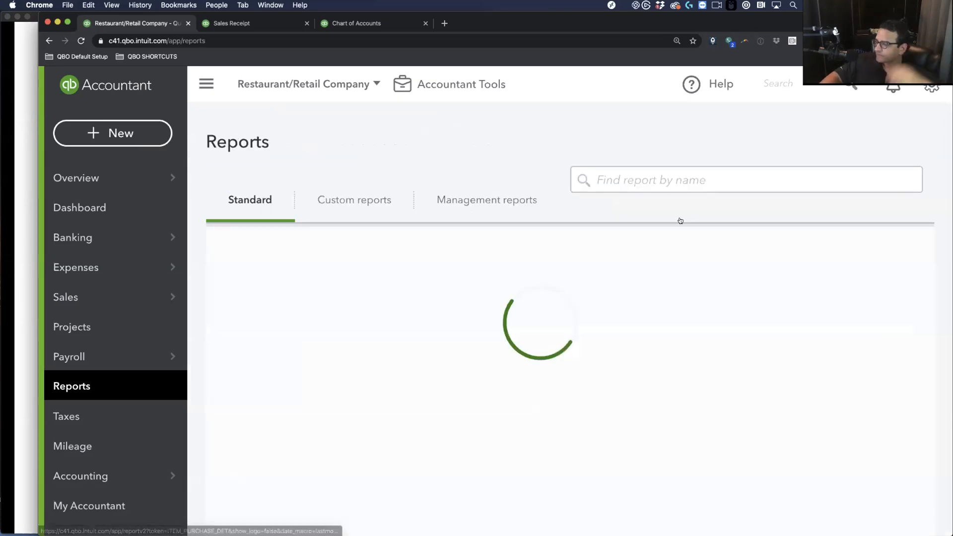
left_click(666, 181)
type("PRO")
key("Down")
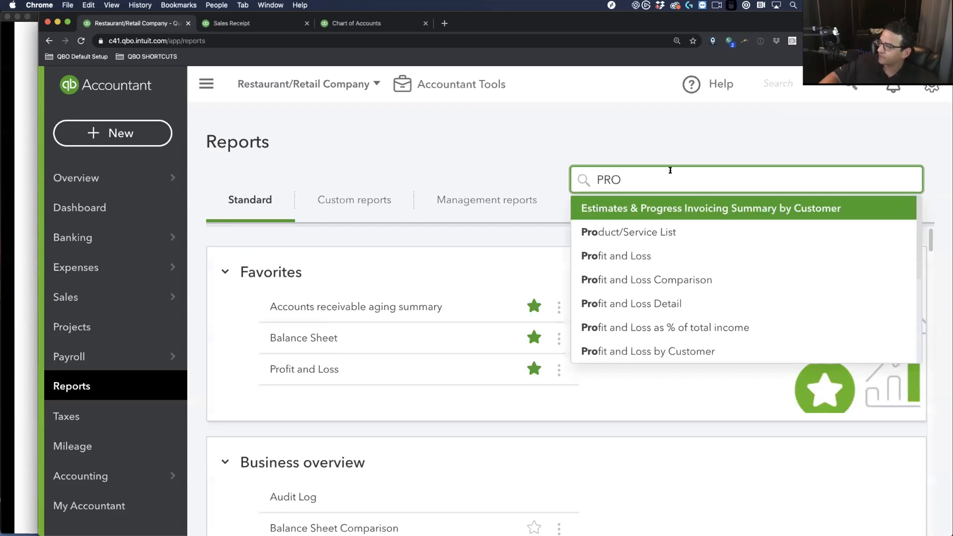
type("D")
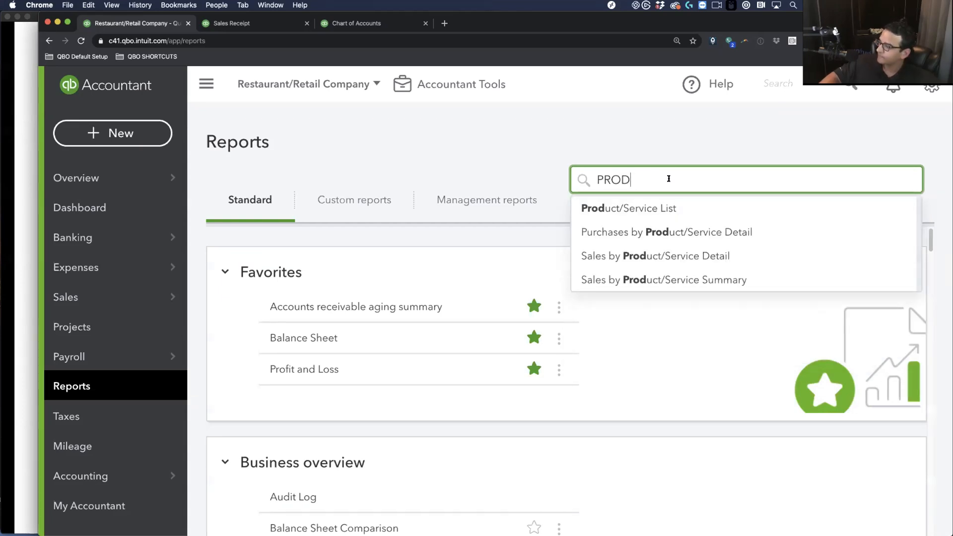
left_click(658, 282)
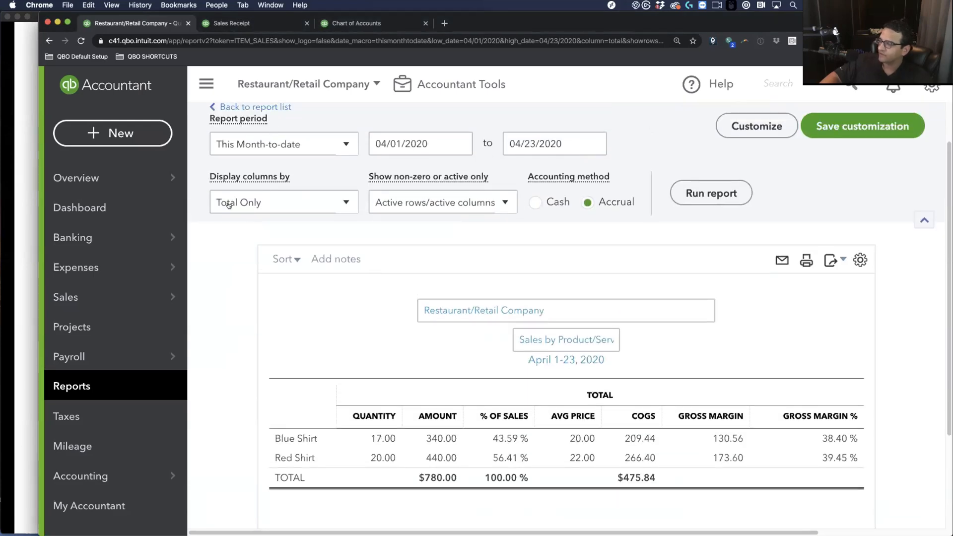
left_click(244, 140)
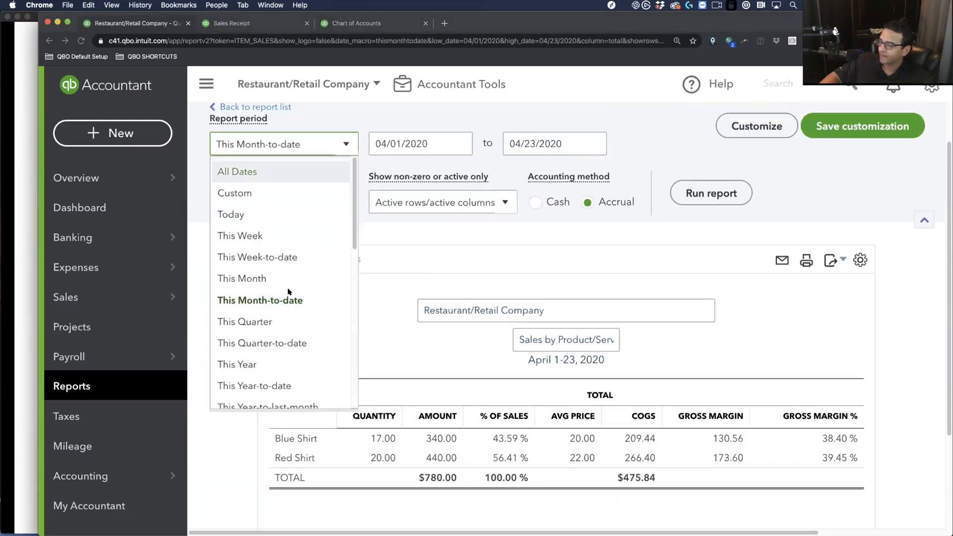
scroll(272, 378, "down", 5)
scroll(267, 348, "up", 5)
scroll(271, 346, "down", 5)
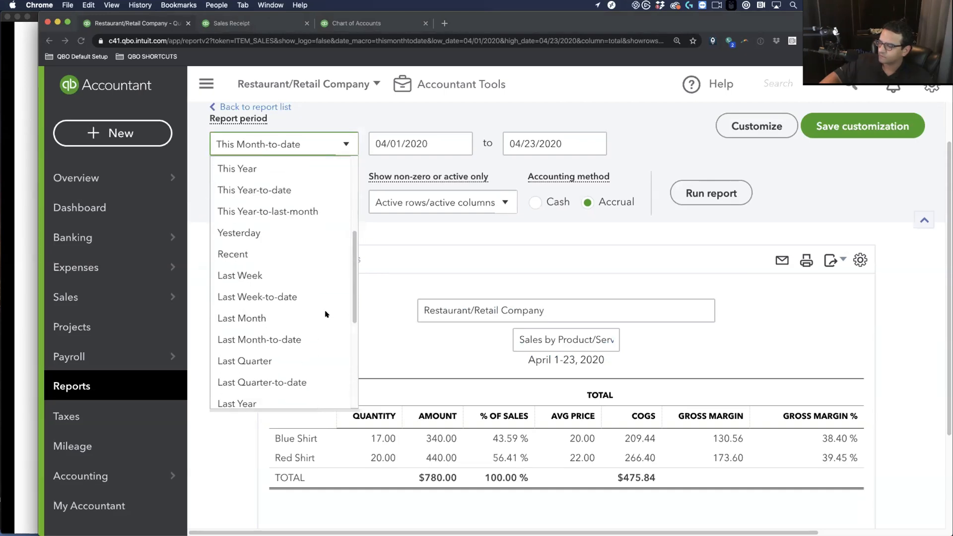
left_click(257, 316)
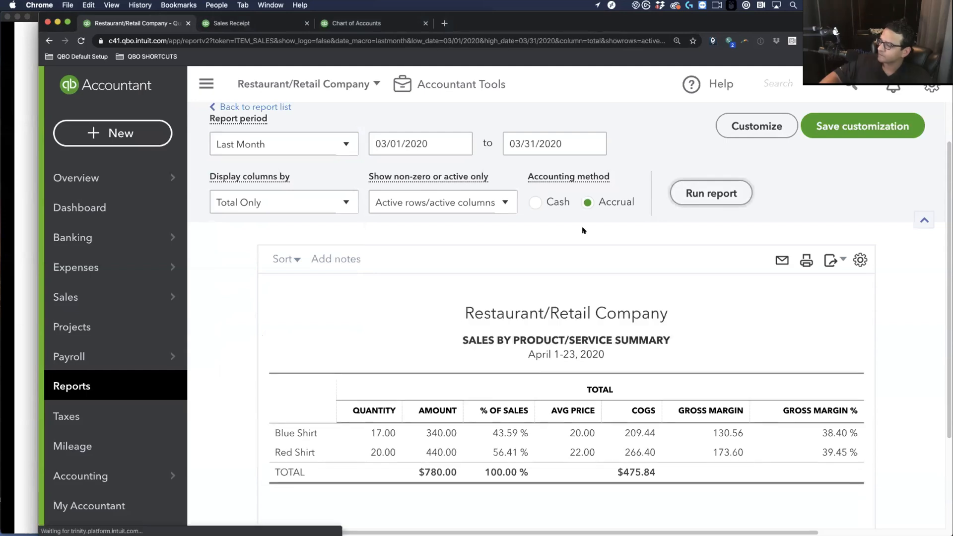
scroll(220, 327, "down", 2)
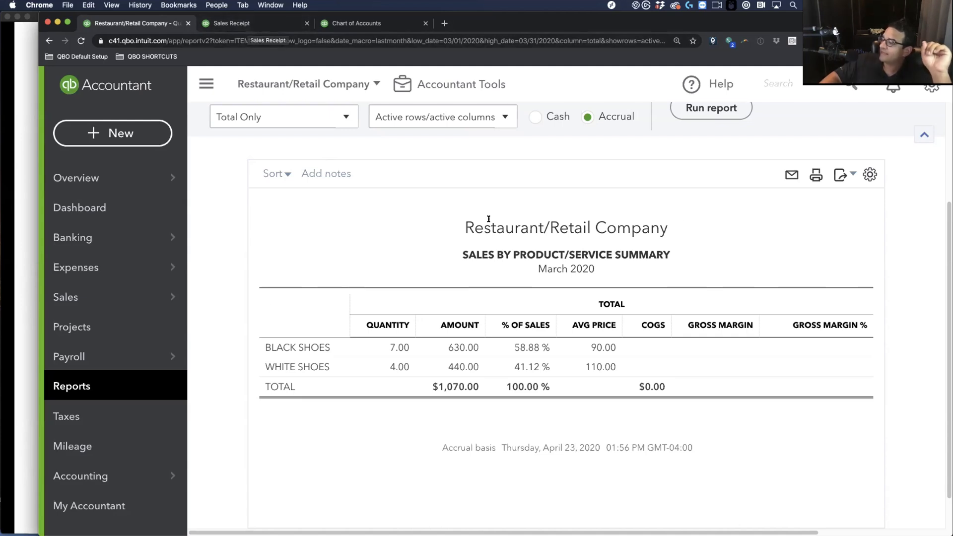
left_click(87, 386)
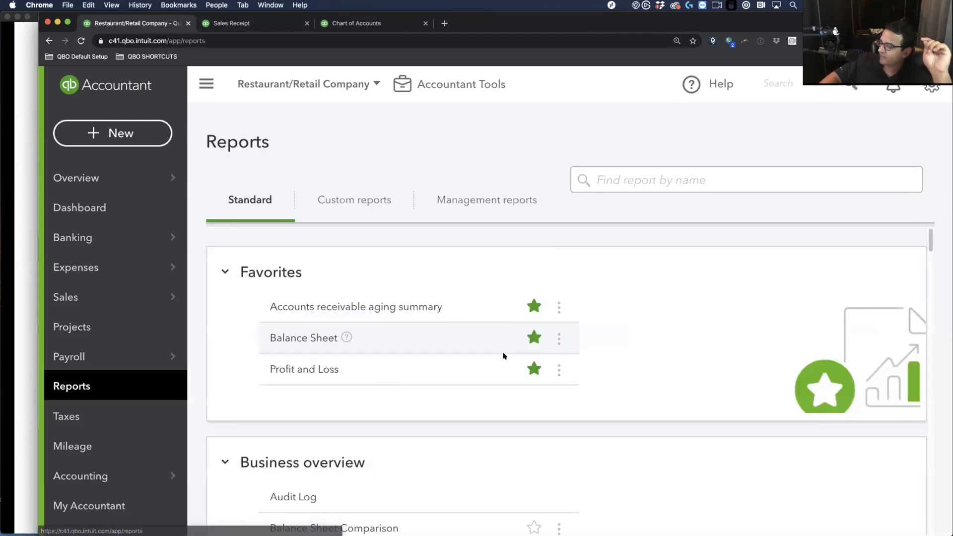
Reopen the March 2020 Profit and Loss showing net income -7,130.00, then start a new transaction
left_click(446, 370)
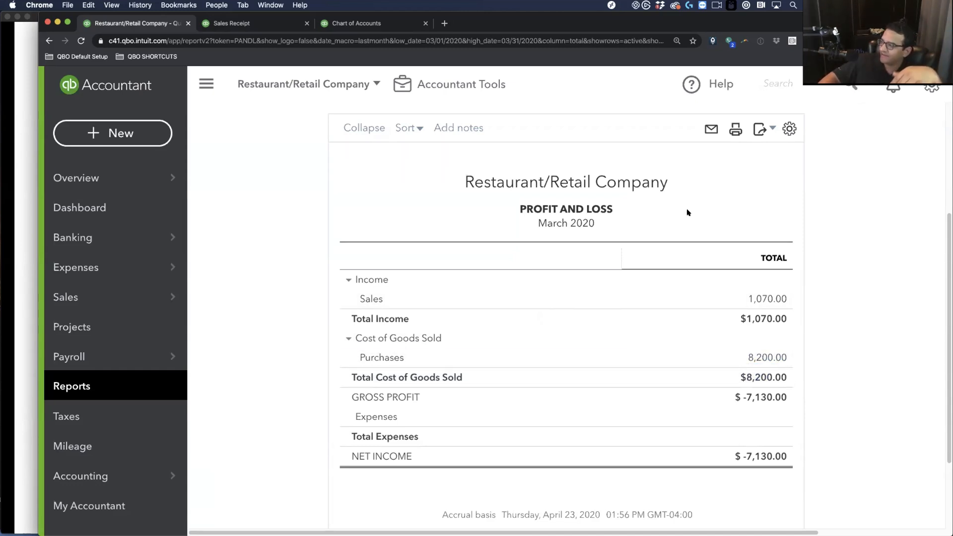
left_click(98, 137)
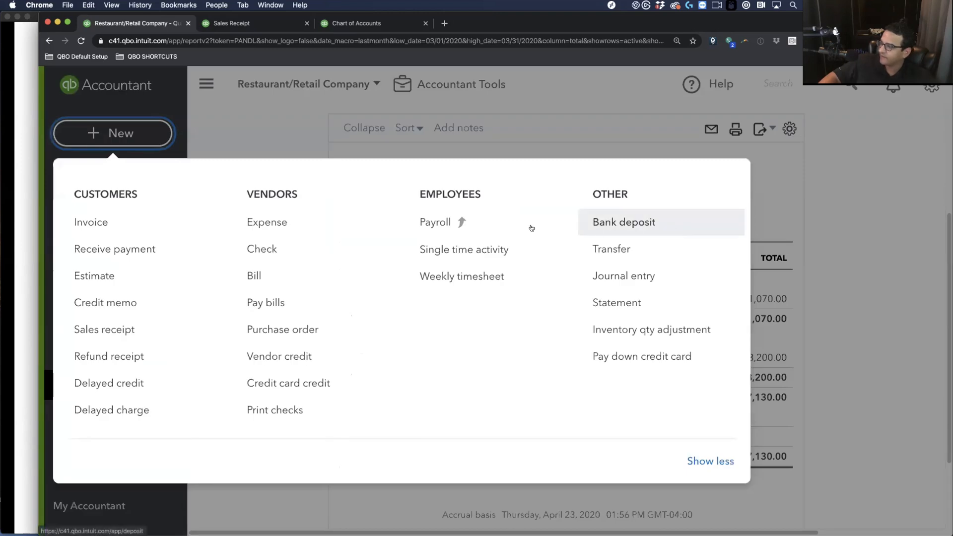
Start a new journal entry dated 03/31/2020
left_click(651, 283)
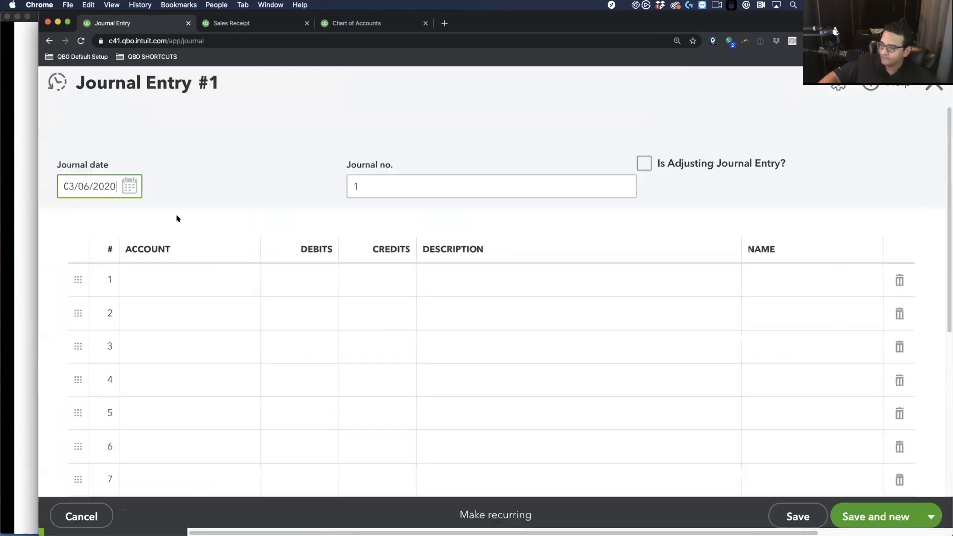
type("H")
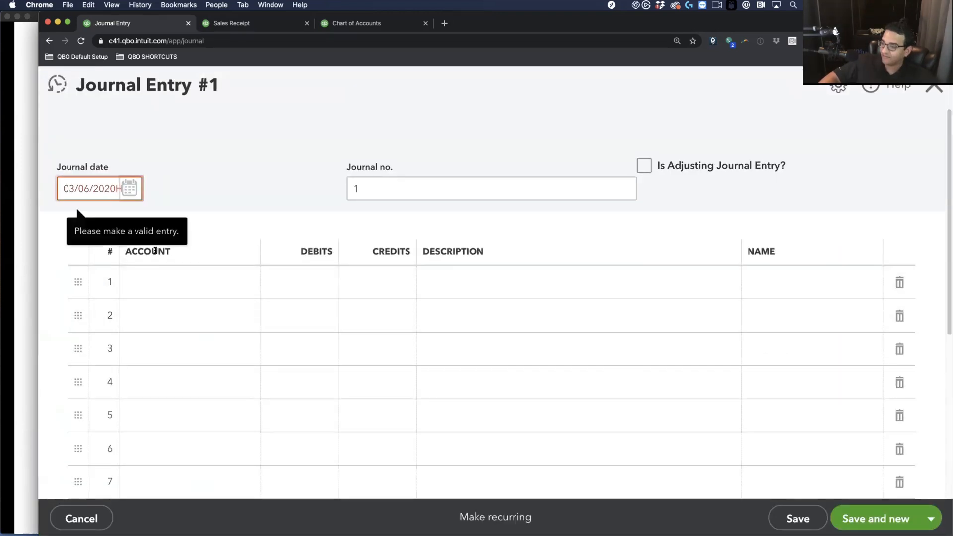
left_click(132, 189)
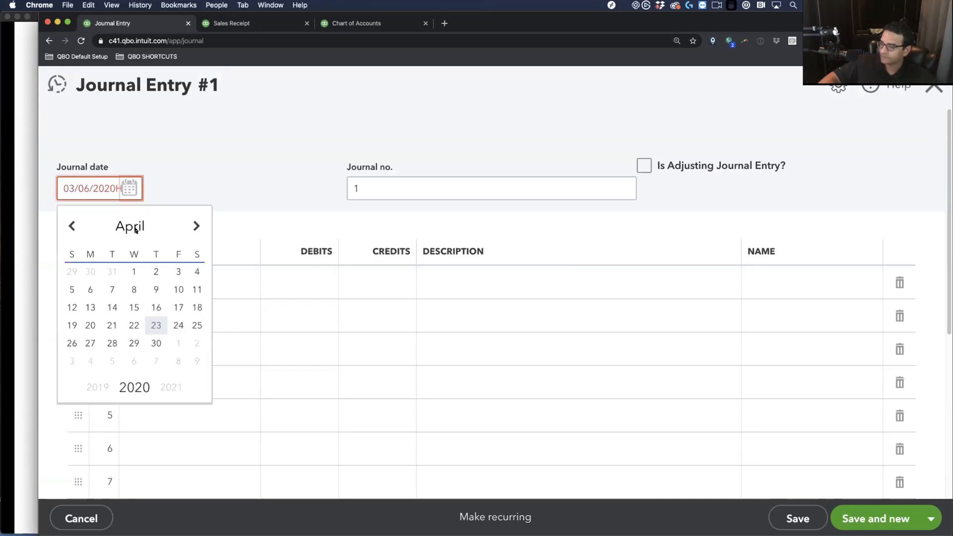
left_click(112, 271)
Credit Purchases 7,500 and debit Inventory Asset 7,500, then save the entry
left_click(165, 268)
type("PuR")
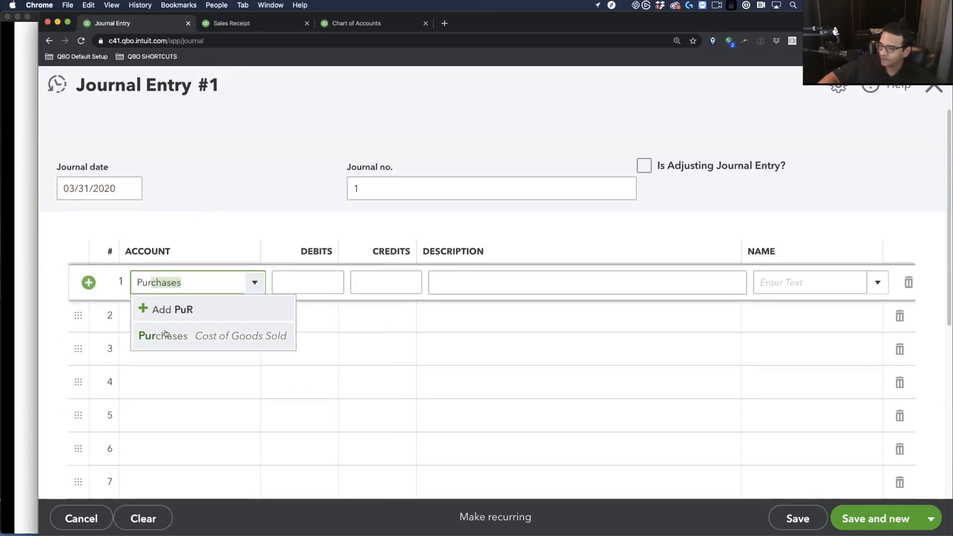
left_click(283, 335)
left_click(376, 282)
type("7,500")
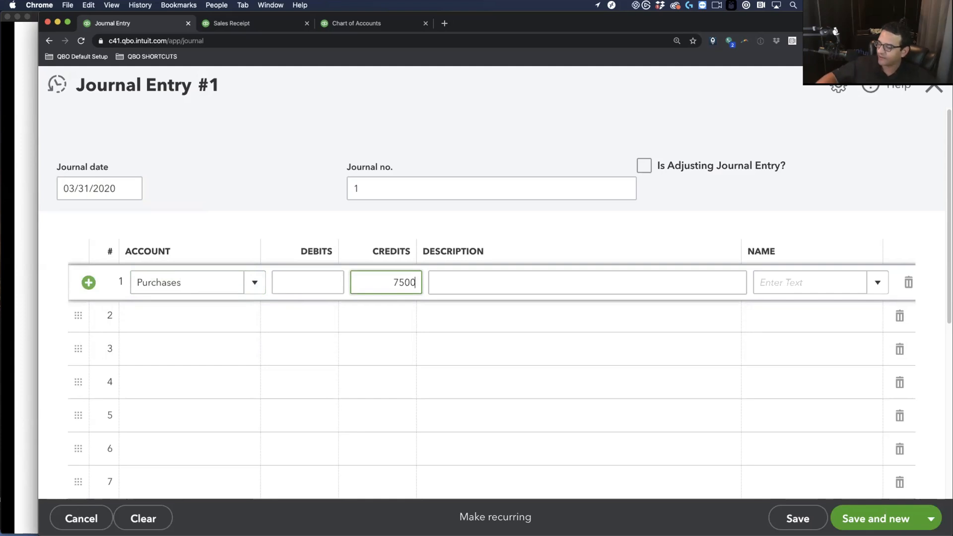
left_click(162, 302)
type("InV")
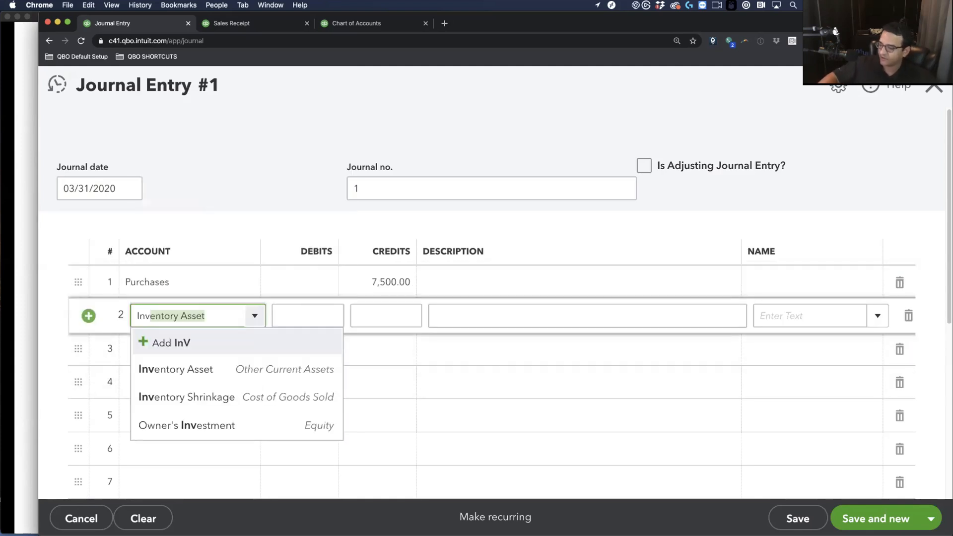
left_click(191, 381)
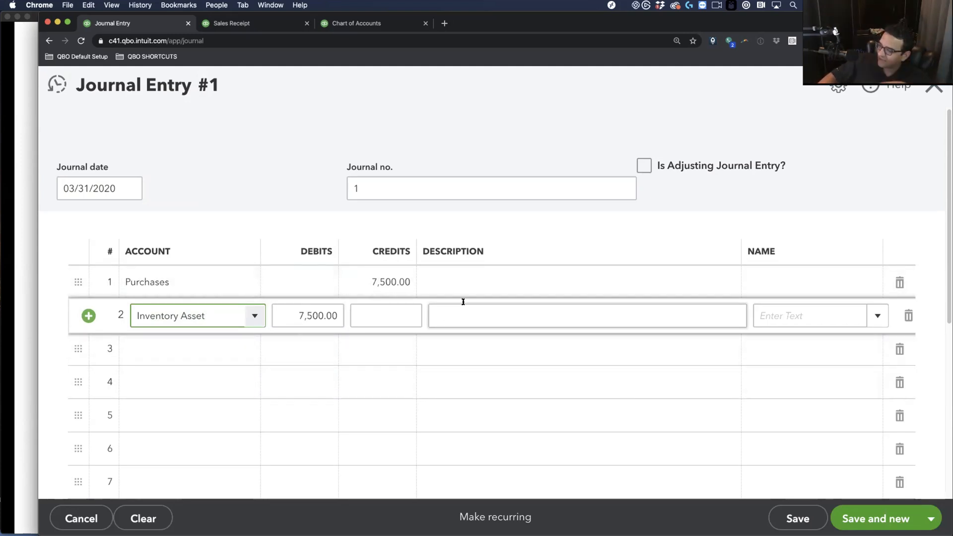
left_click(787, 521)
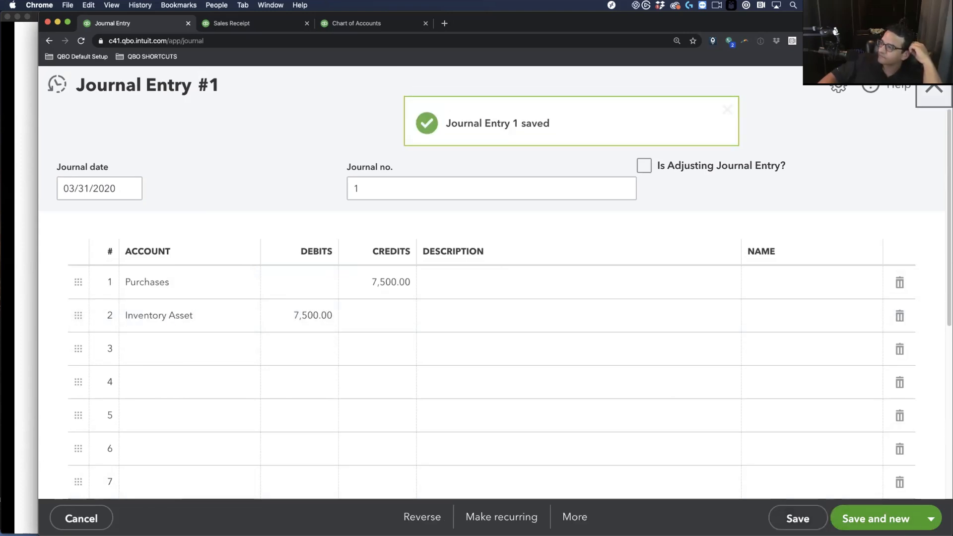
Add a % of Income comparison column to the March Profit and Loss and rerun it
scroll(864, 253, "up", 2)
scroll(795, 387, "down", 2)
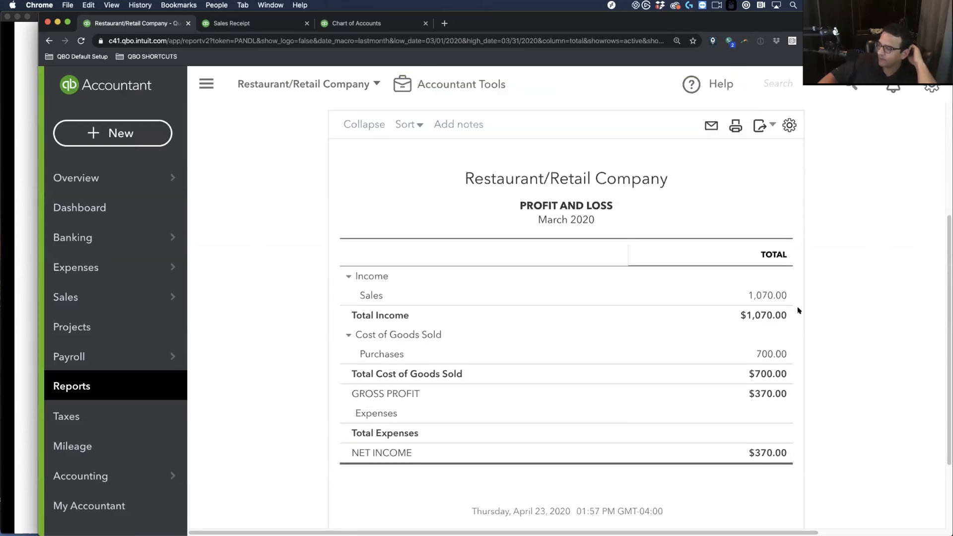
scroll(817, 347, "up", 1)
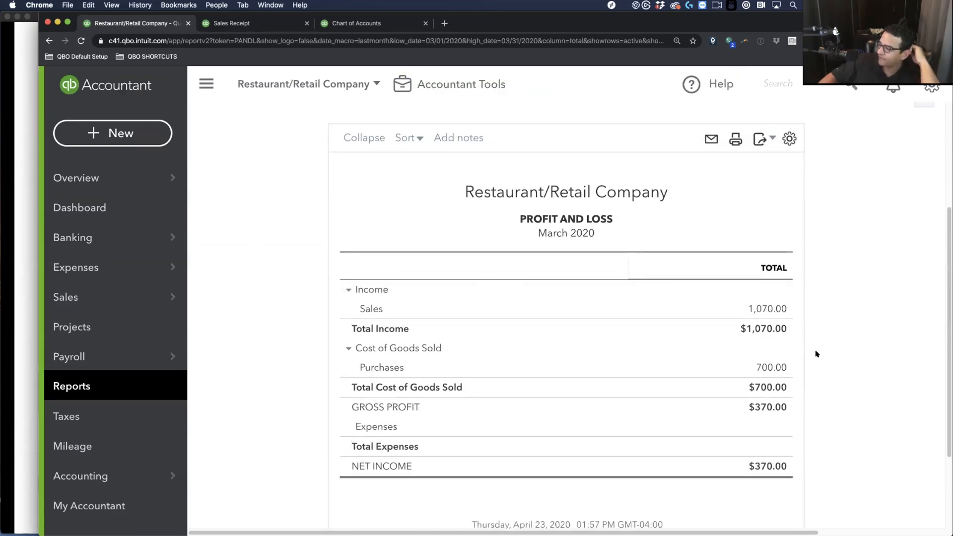
scroll(818, 367, "up", 2)
scroll(798, 335, "down", 1)
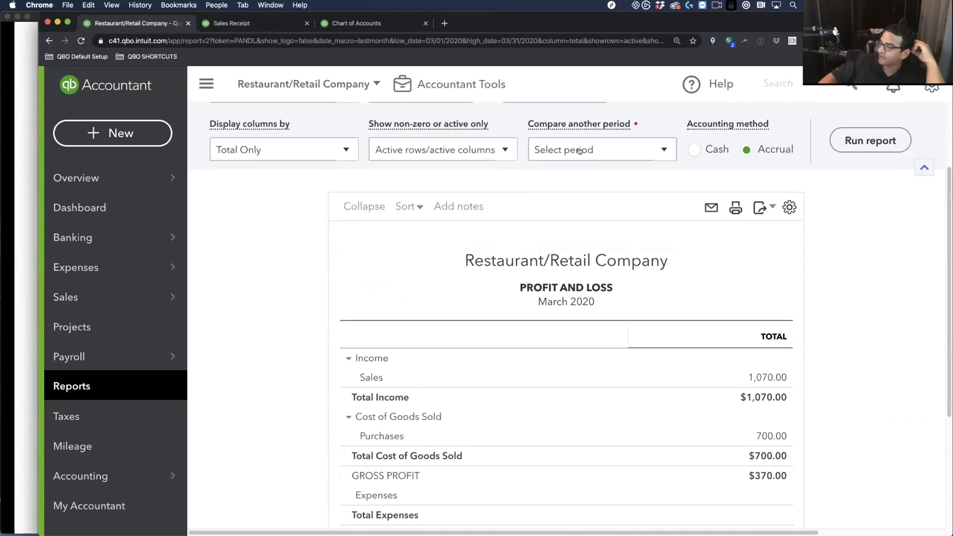
left_click(438, 149)
scroll(438, 143, "down", 2)
scroll(578, 175, "up", 4)
left_click(562, 253)
scroll(548, 478, "down", 1)
left_click(549, 479)
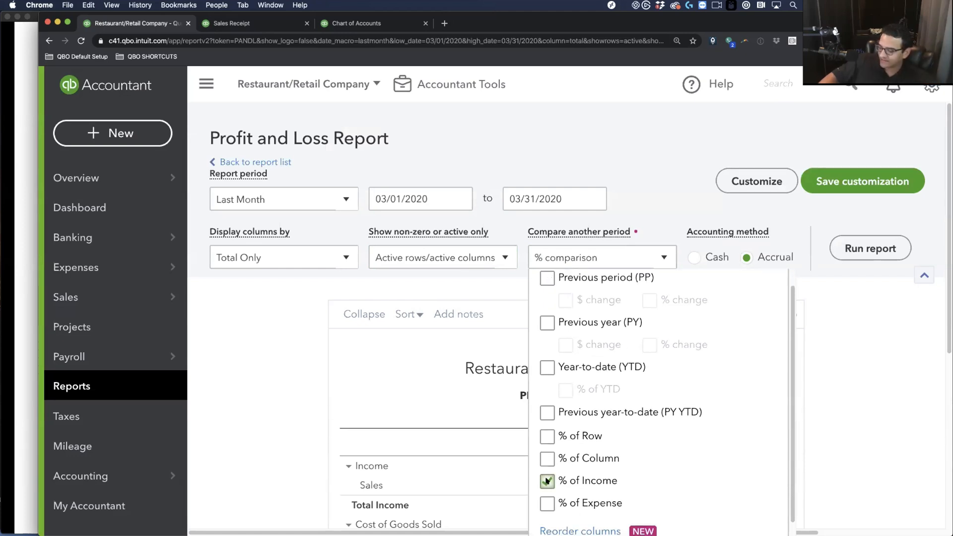
left_click(883, 248)
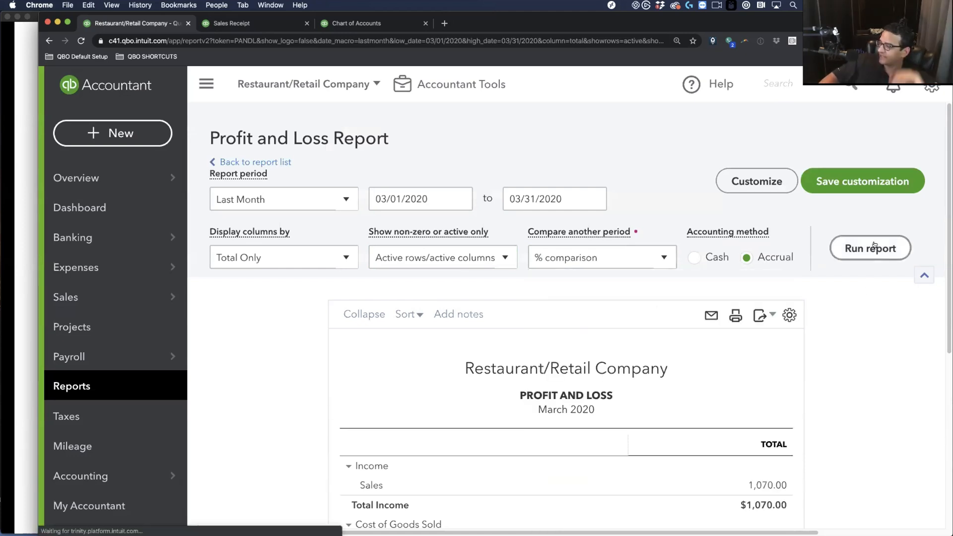
Review the $370.00 net income, then return to the PowerPoint slide show
scroll(803, 402, "down", 4)
scroll(783, 385, "down", 1)
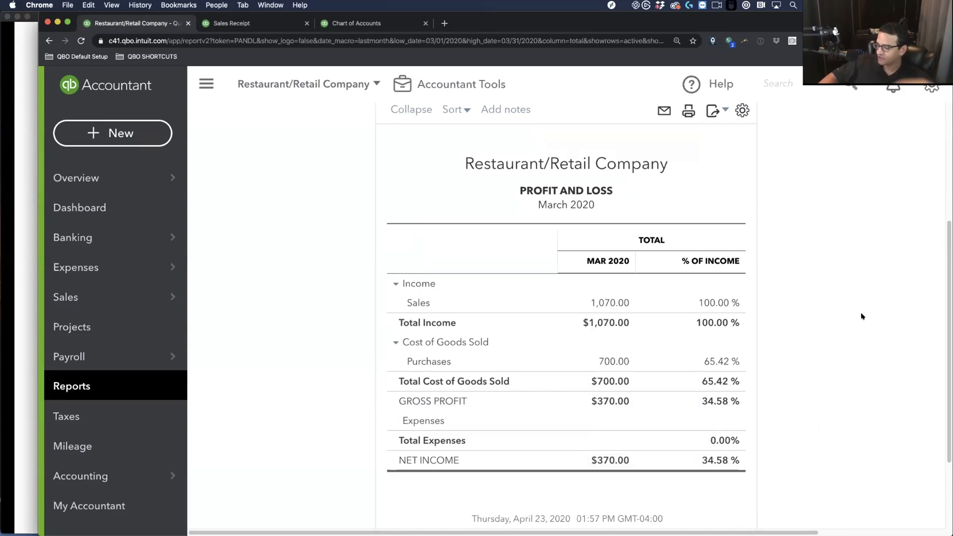
left_click(25, 72)
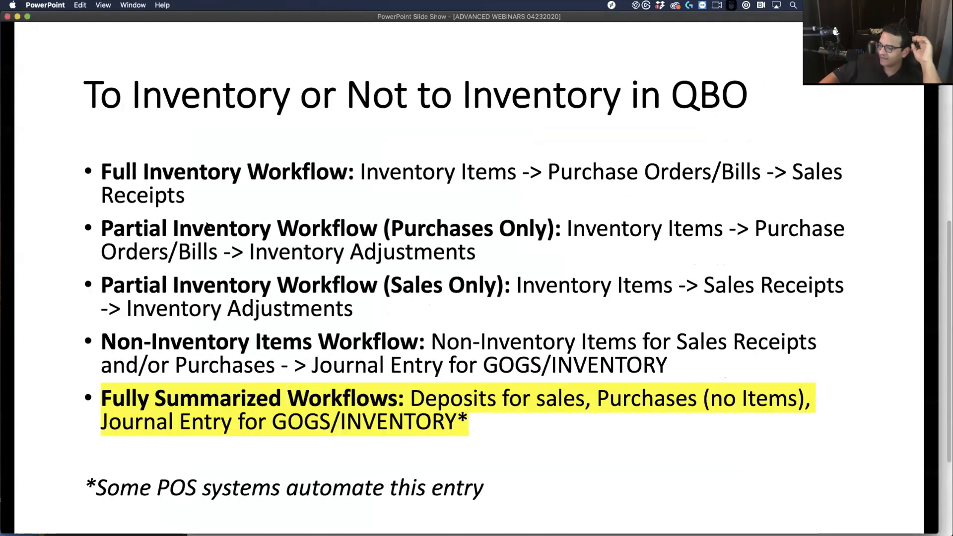